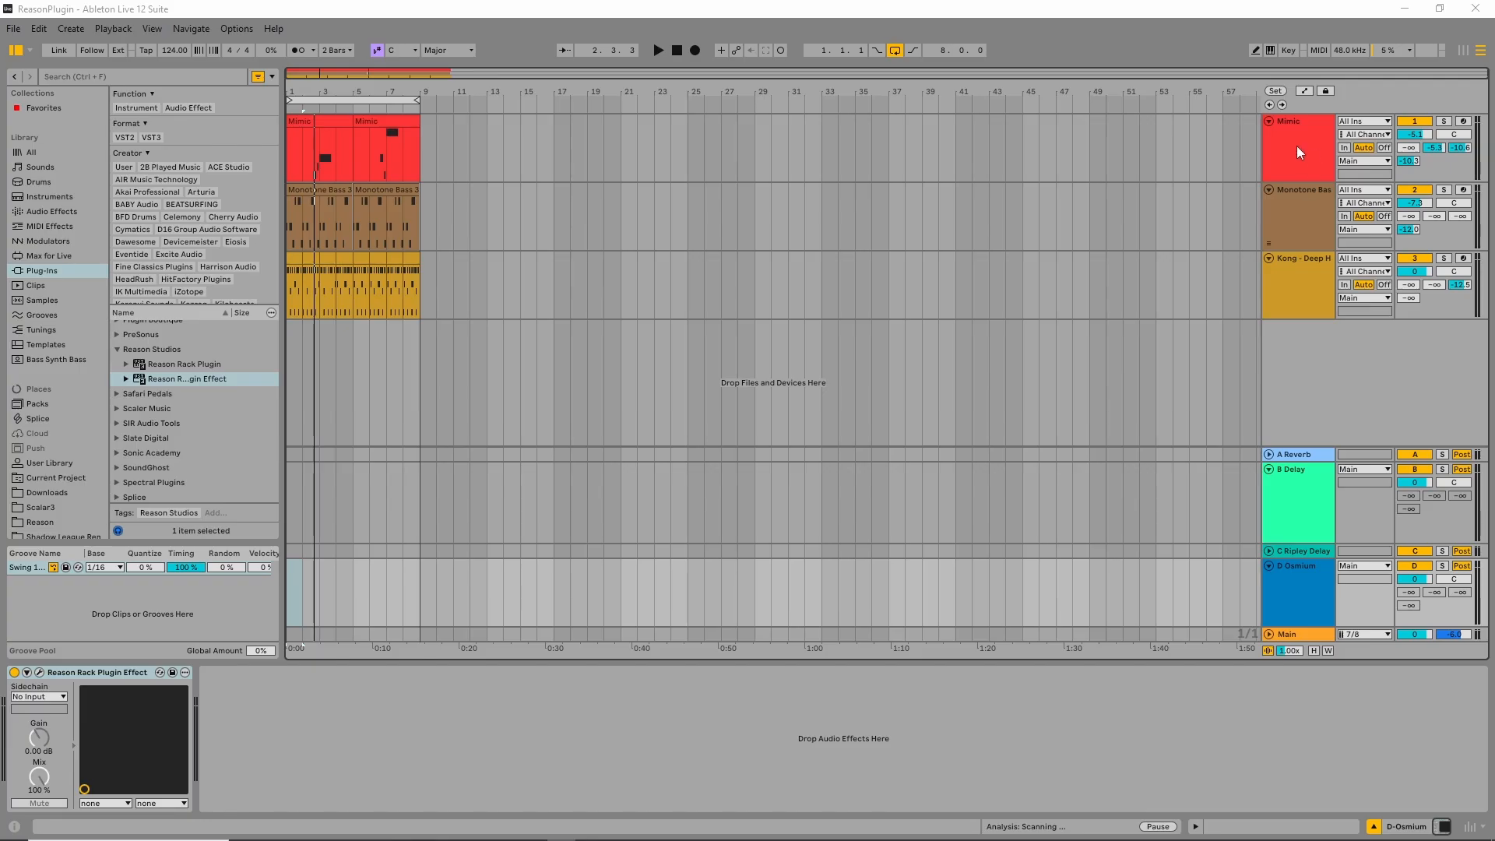
Open the Mimic track's Reason Rack Plugin, move its window towards the middle of the arrangement and make it taller
left_click(1299, 152)
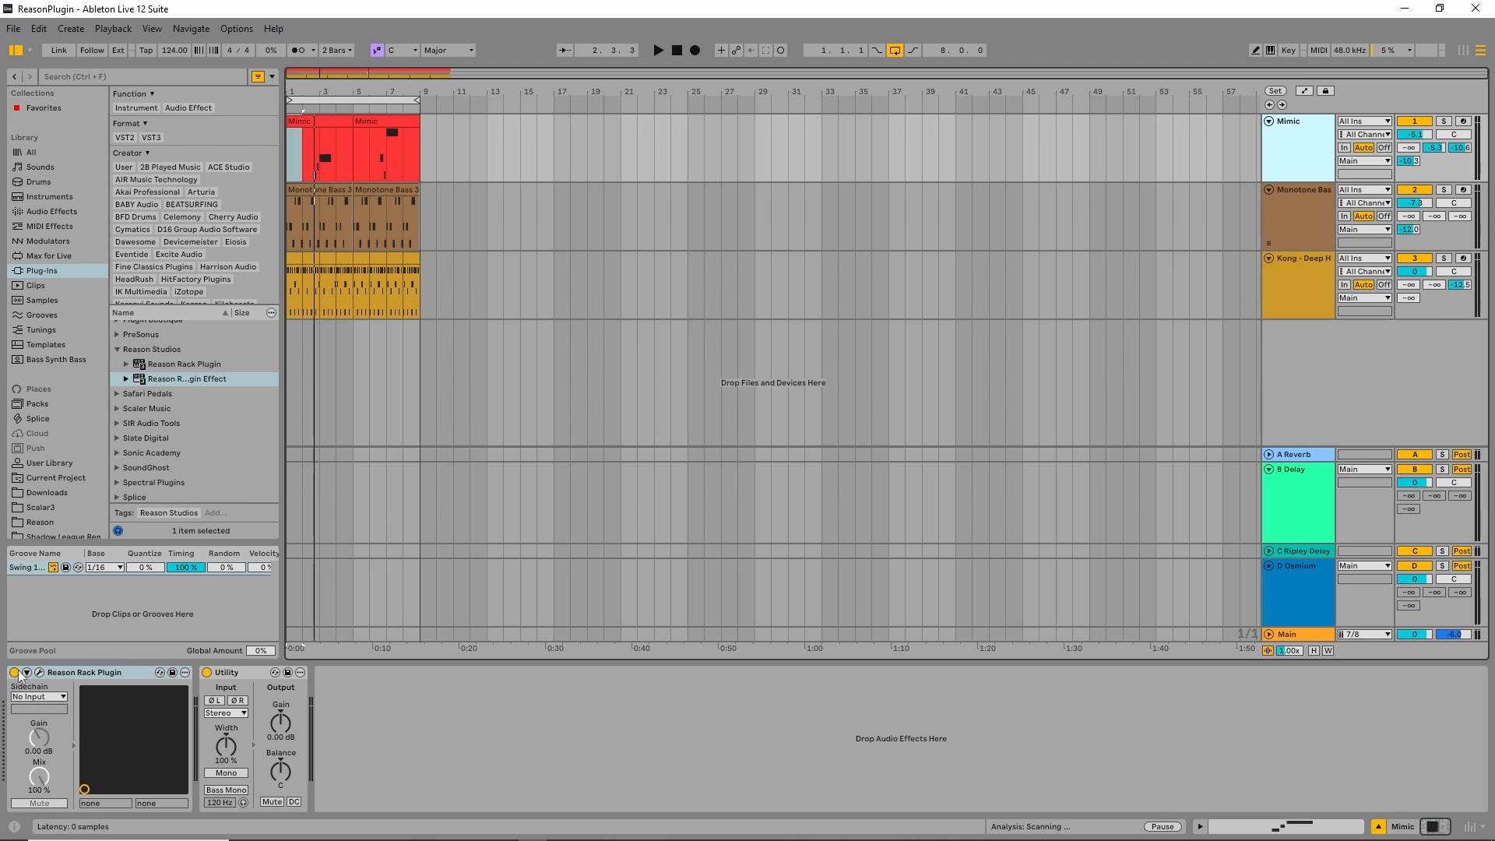
left_click(41, 673)
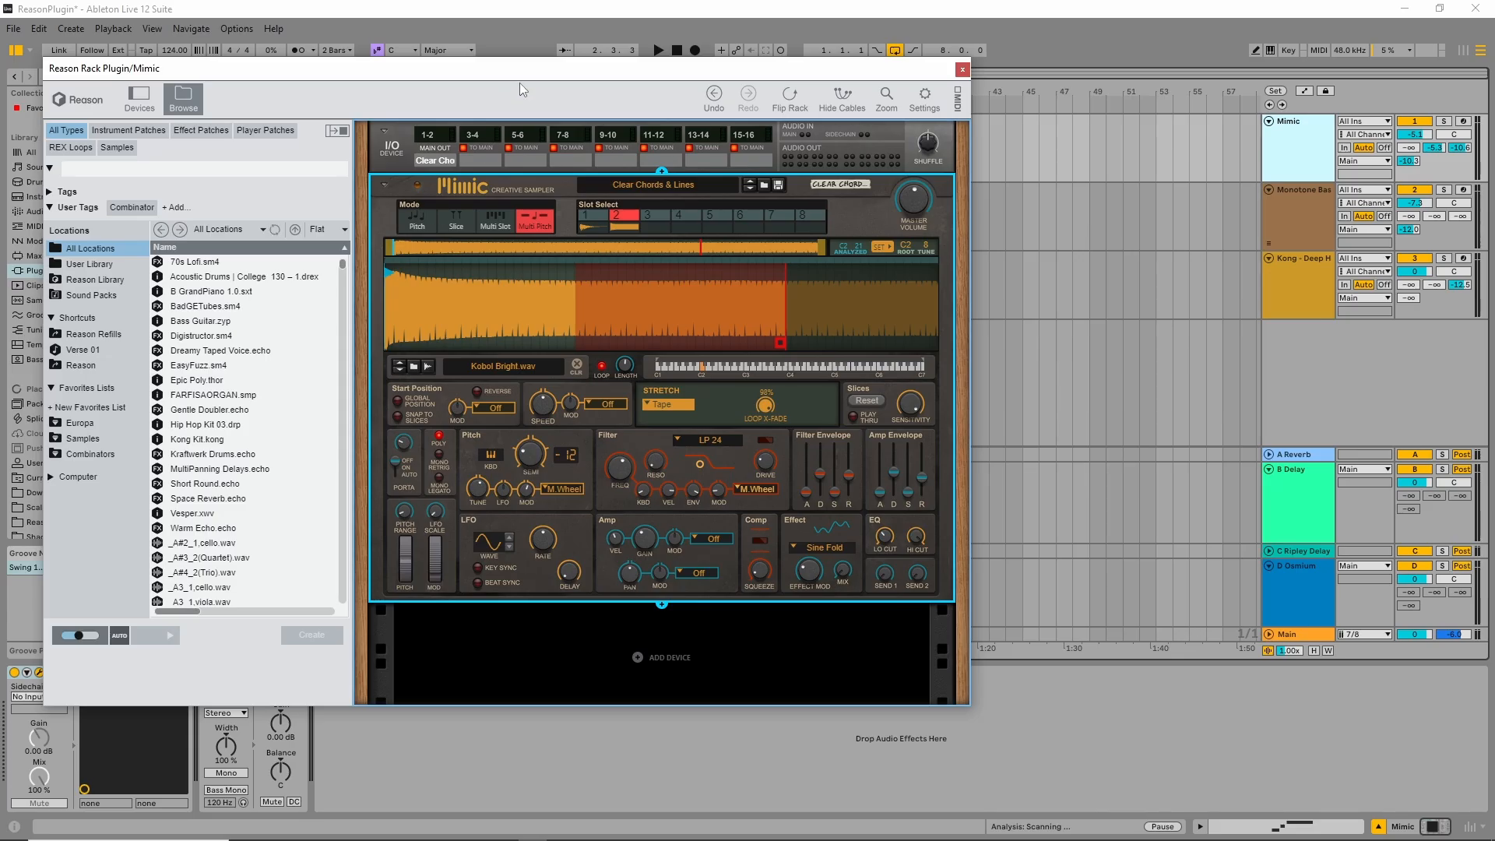
left_click_drag(520, 83, 812, 40)
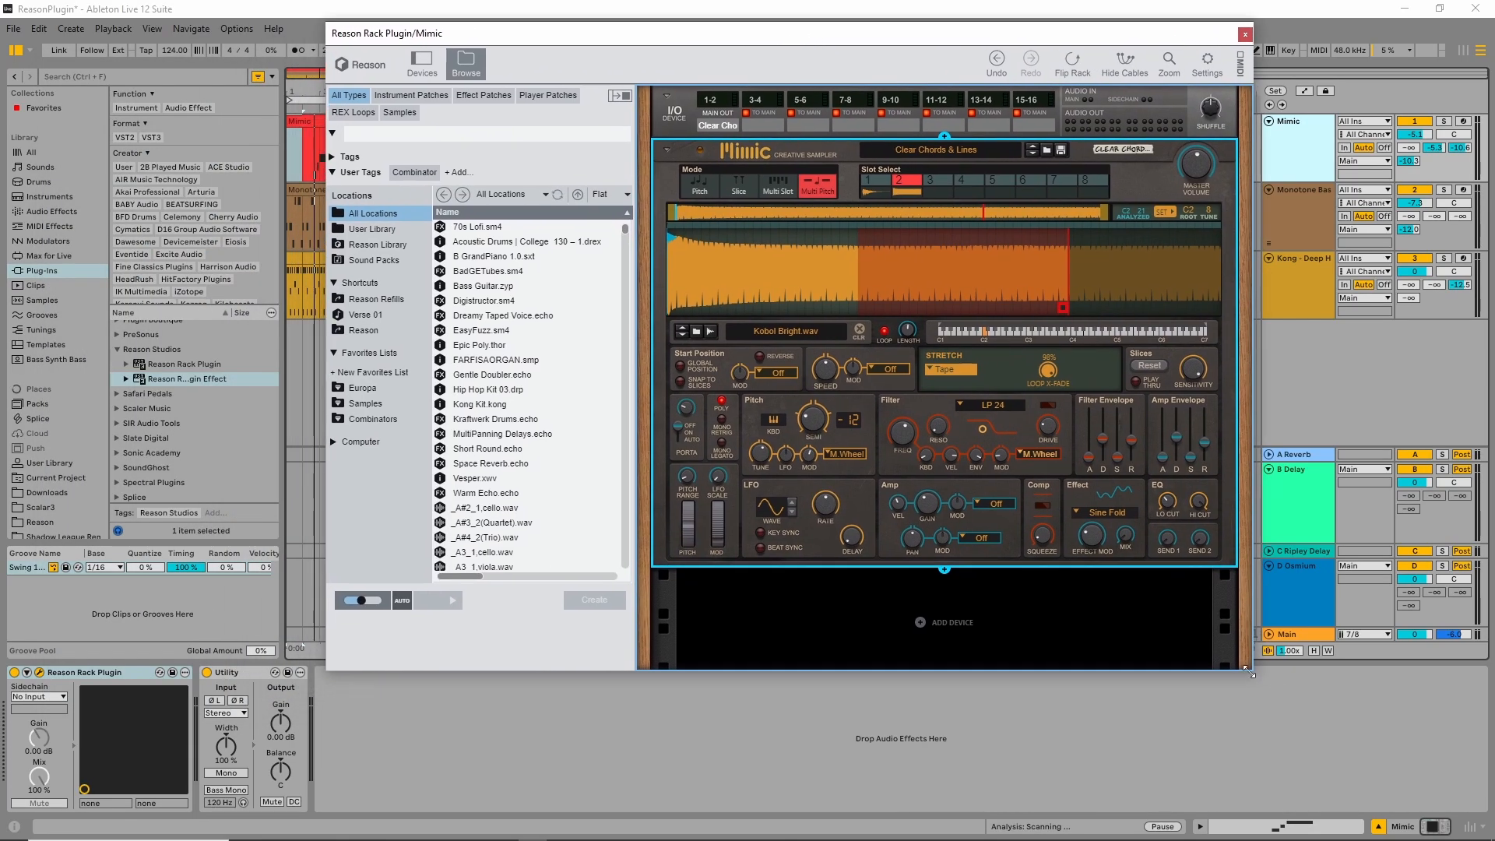
left_click_drag(1249, 673, 1312, 713)
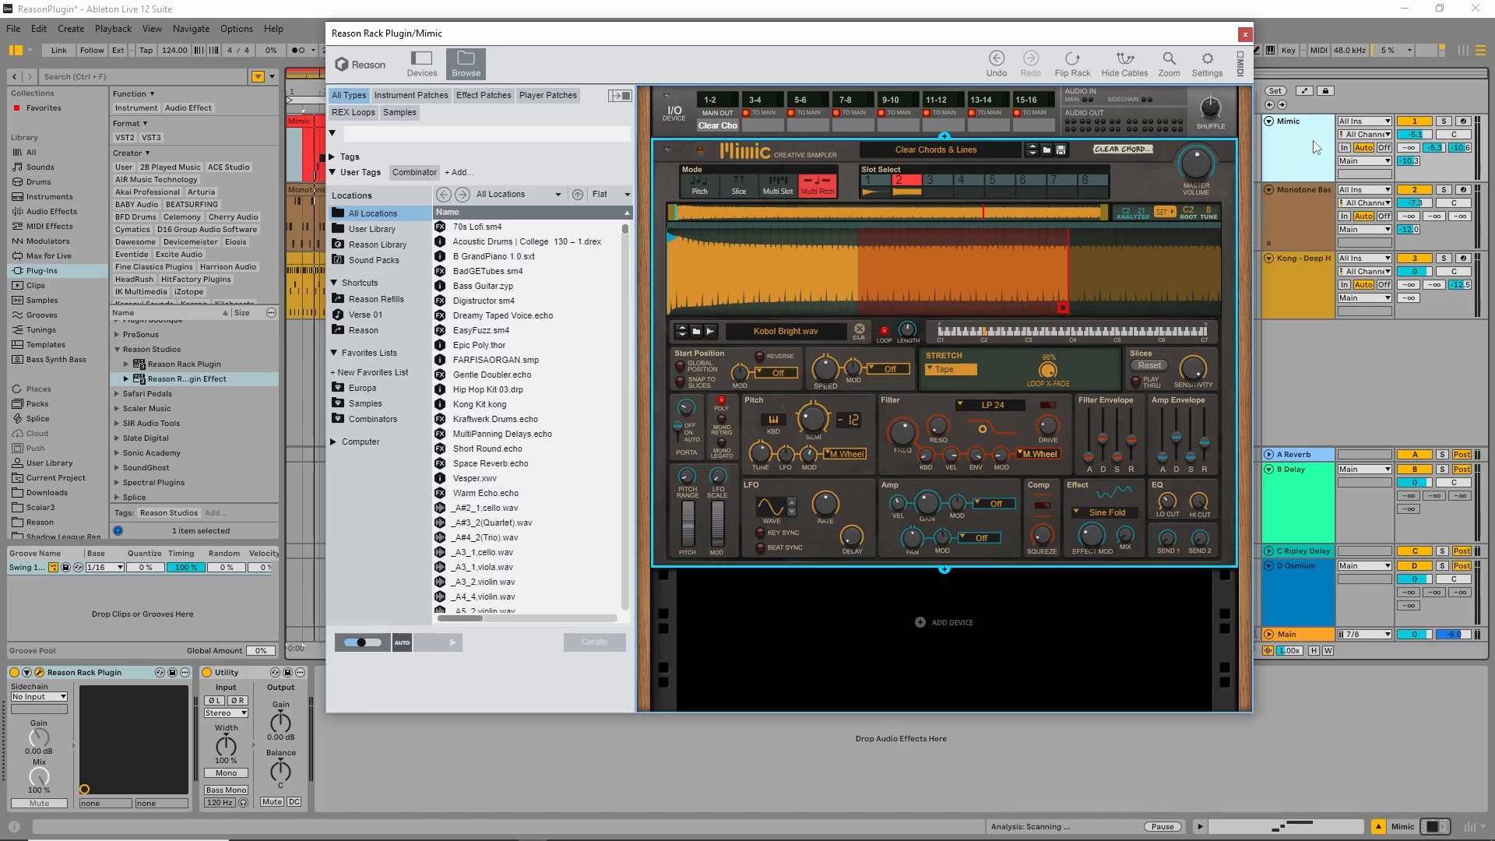
Set the Mimic track's input monitoring to In
left_click(1294, 153)
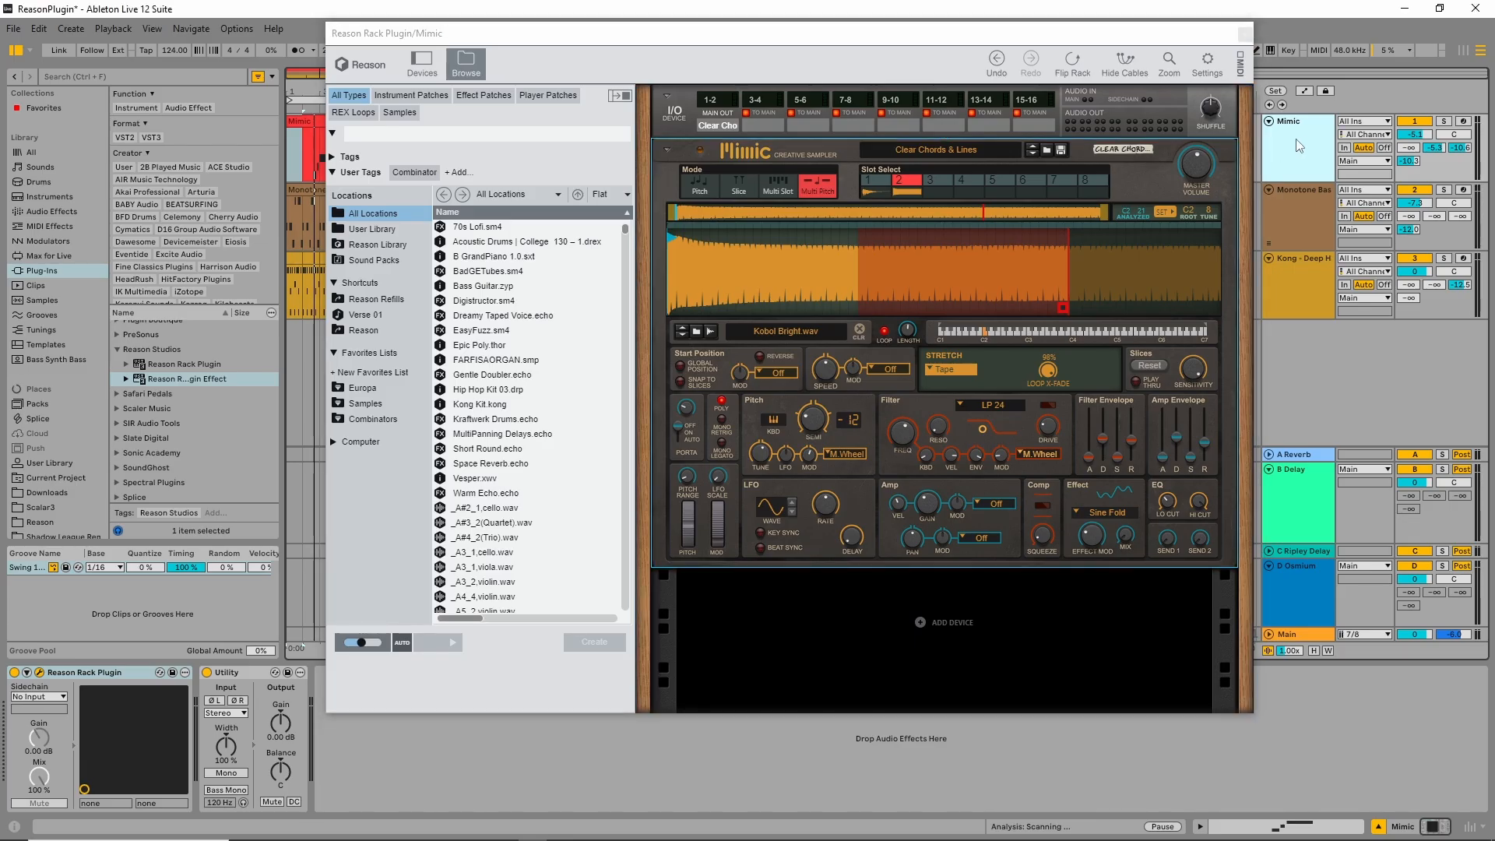
left_click(1345, 147)
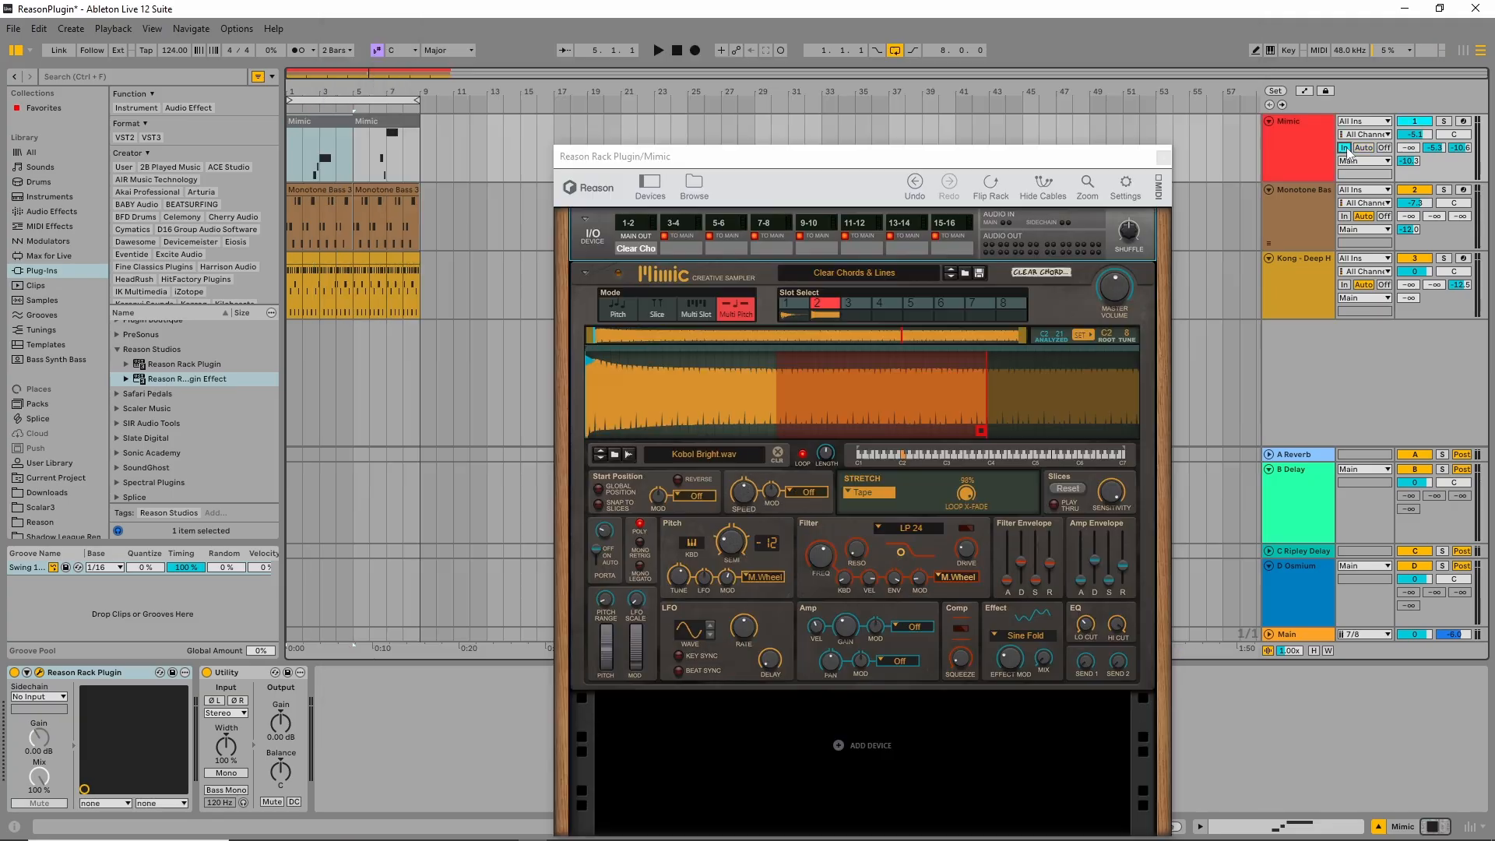
left_click(1365, 148)
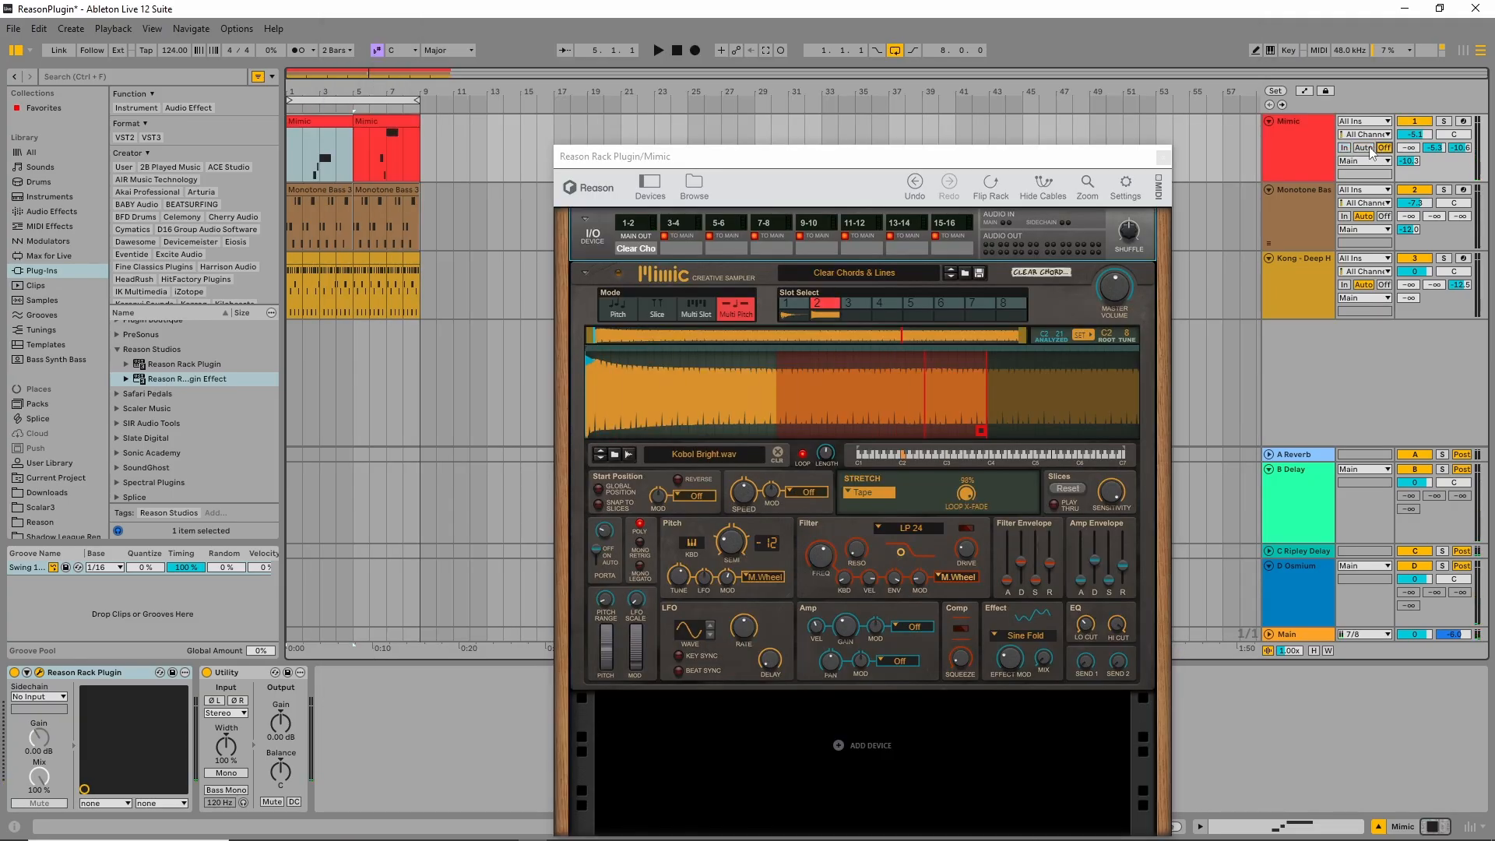
left_click(1345, 148)
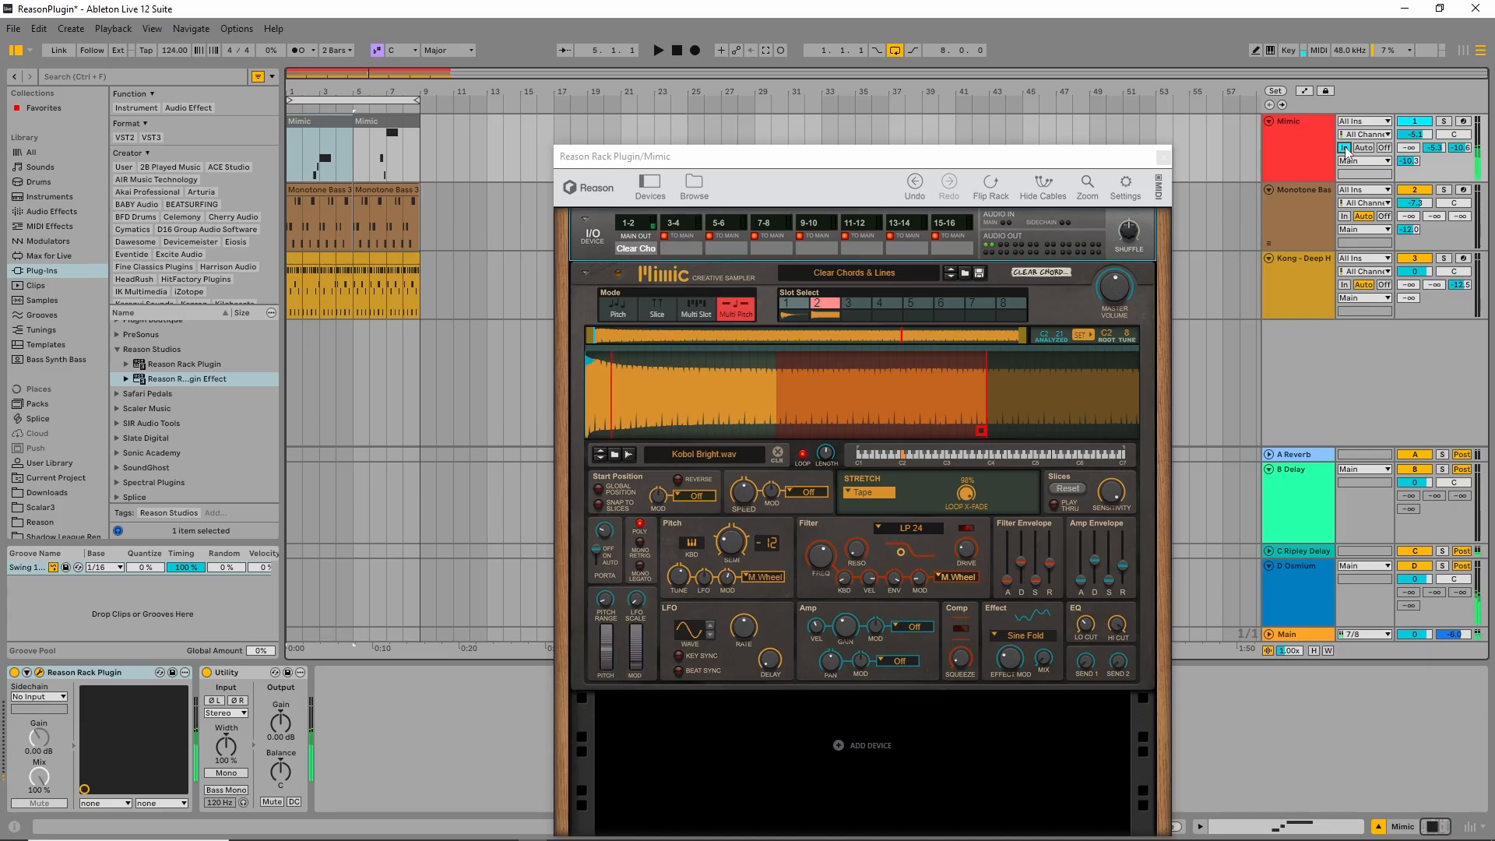
Reposition the Mimic rack, view the instrument patches in its patch browser, and hide the browser
left_click_drag(943, 164, 919, 44)
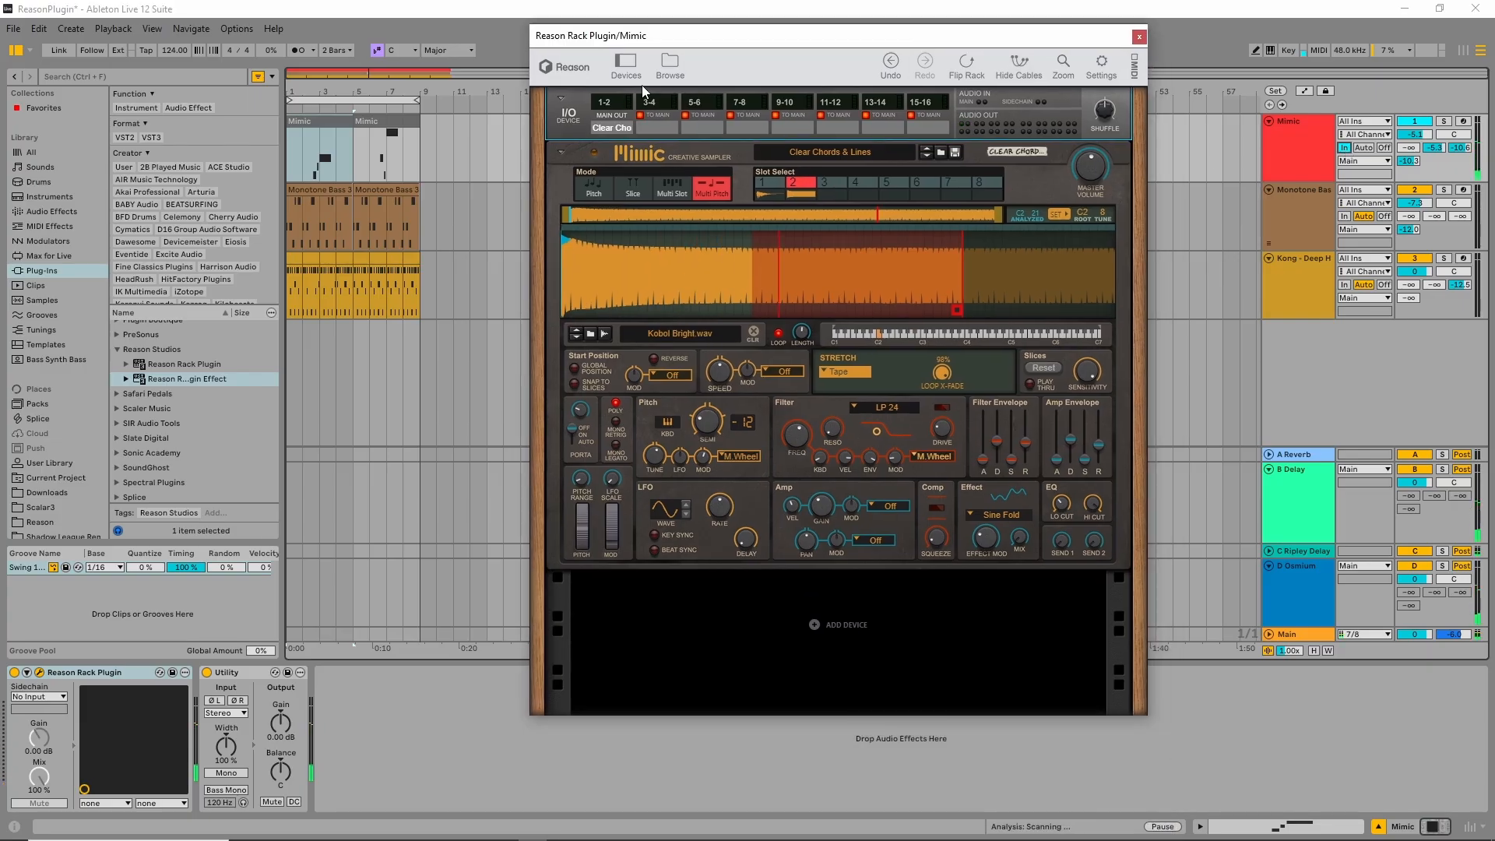
left_click(669, 69)
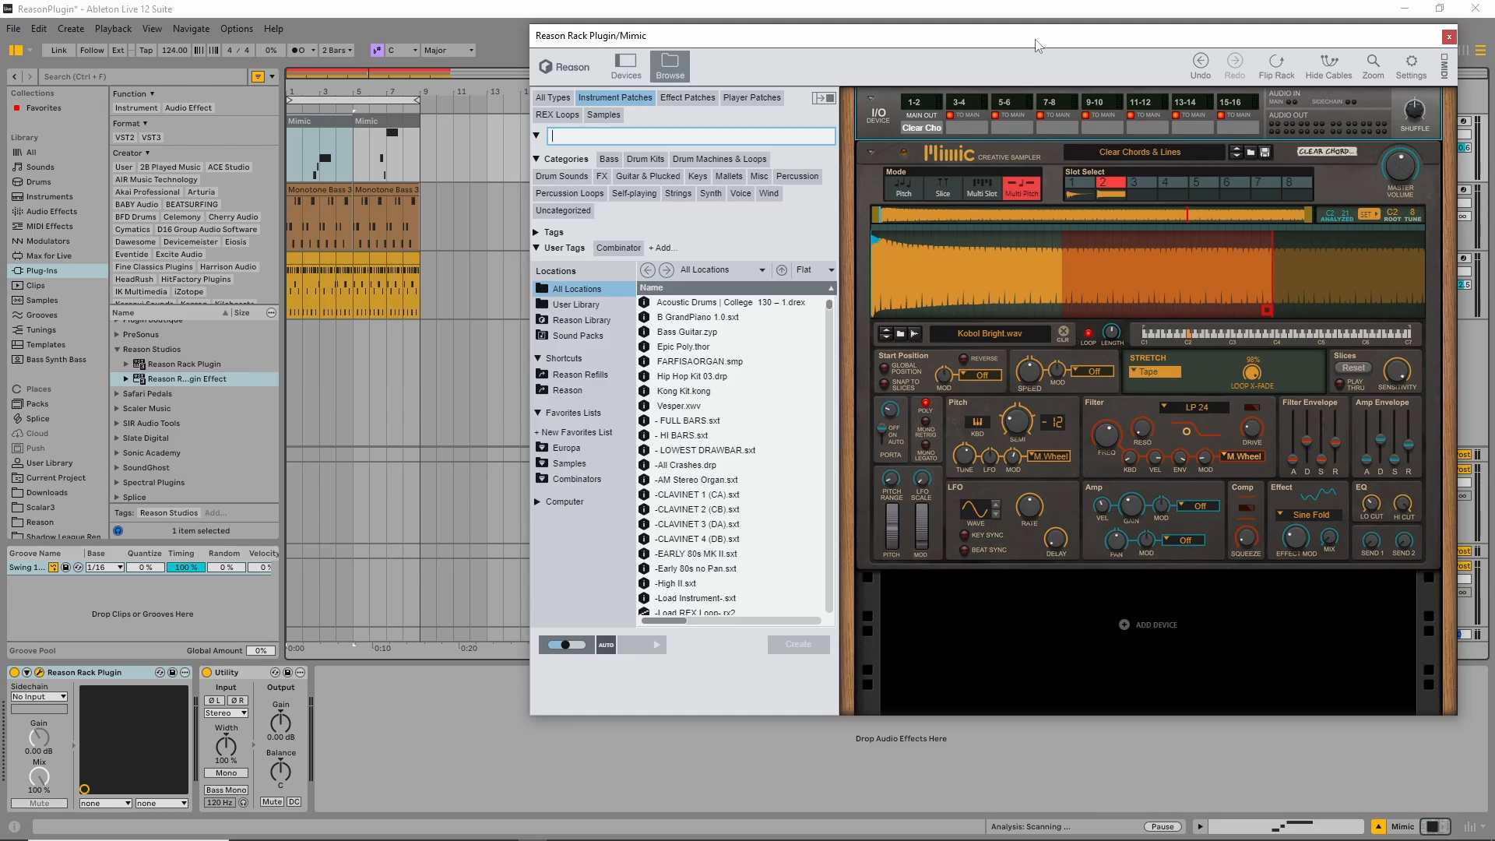
left_click_drag(1035, 40, 905, 48)
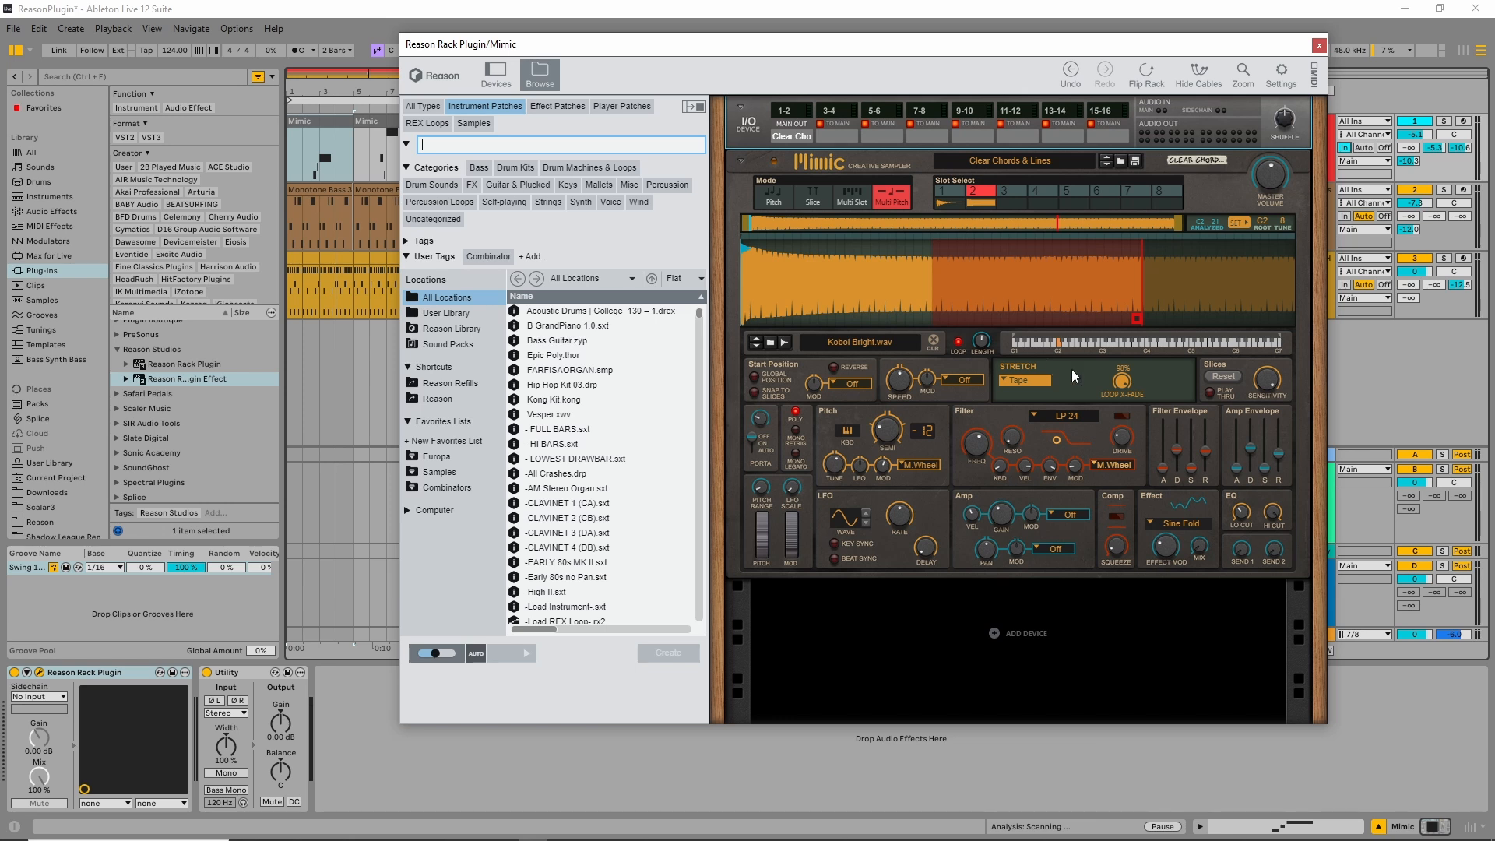
left_click_drag(1107, 48, 988, 61)
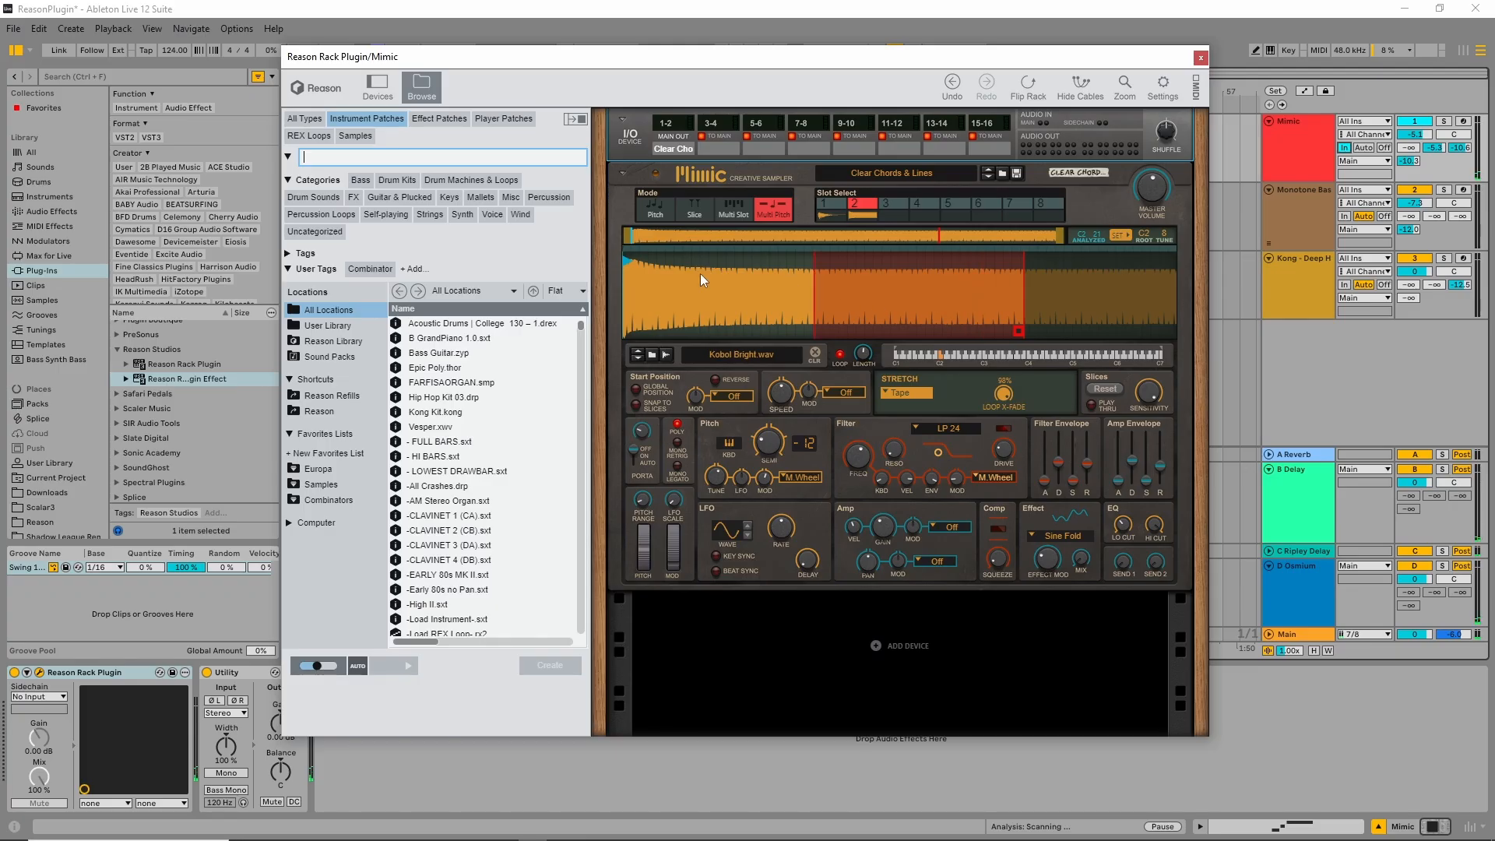
left_click(423, 87)
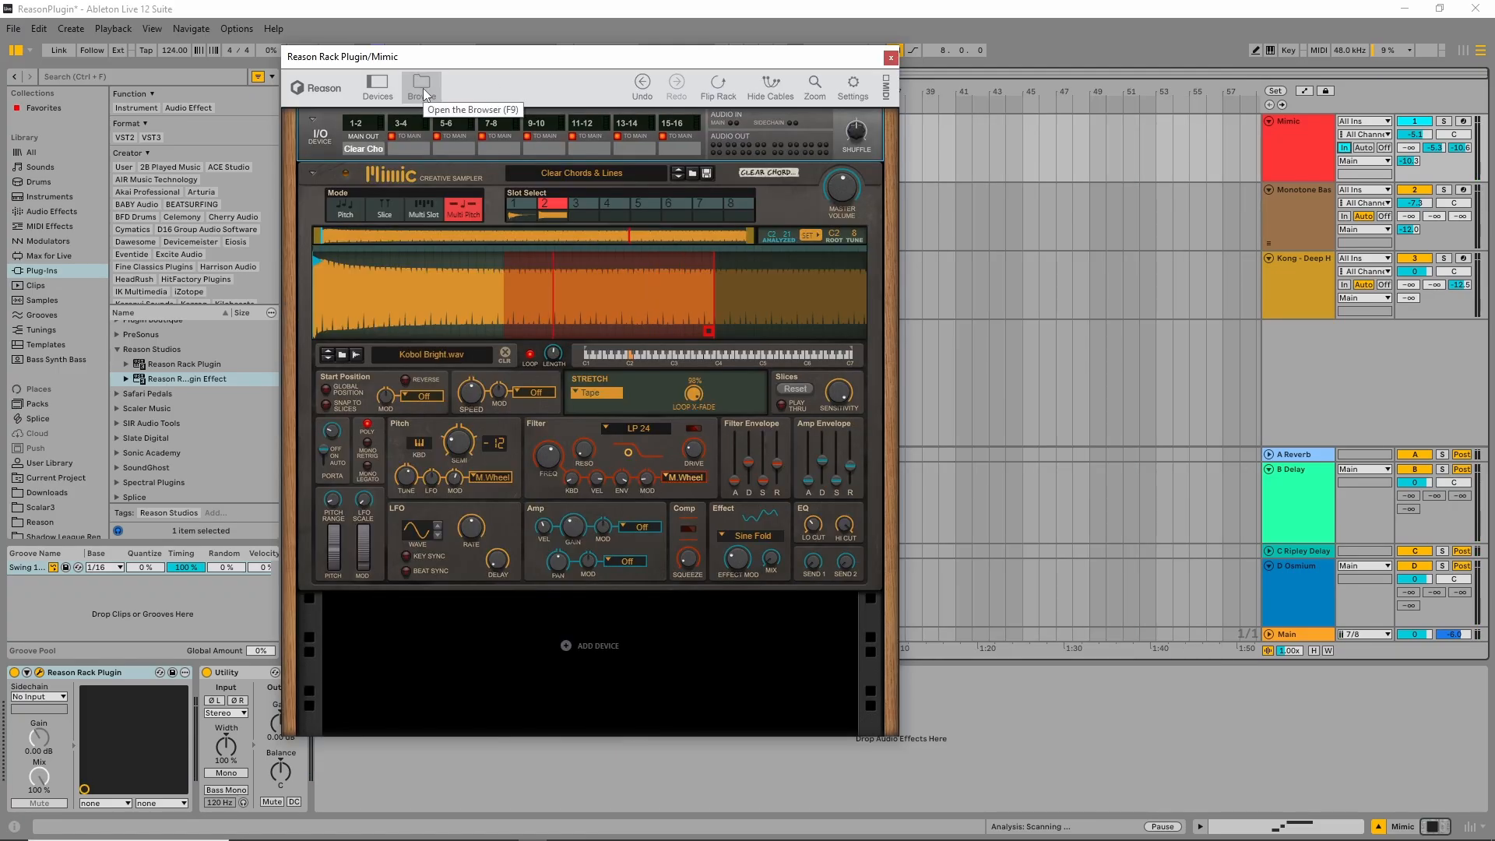
left_click(423, 87)
left_click(423, 87)
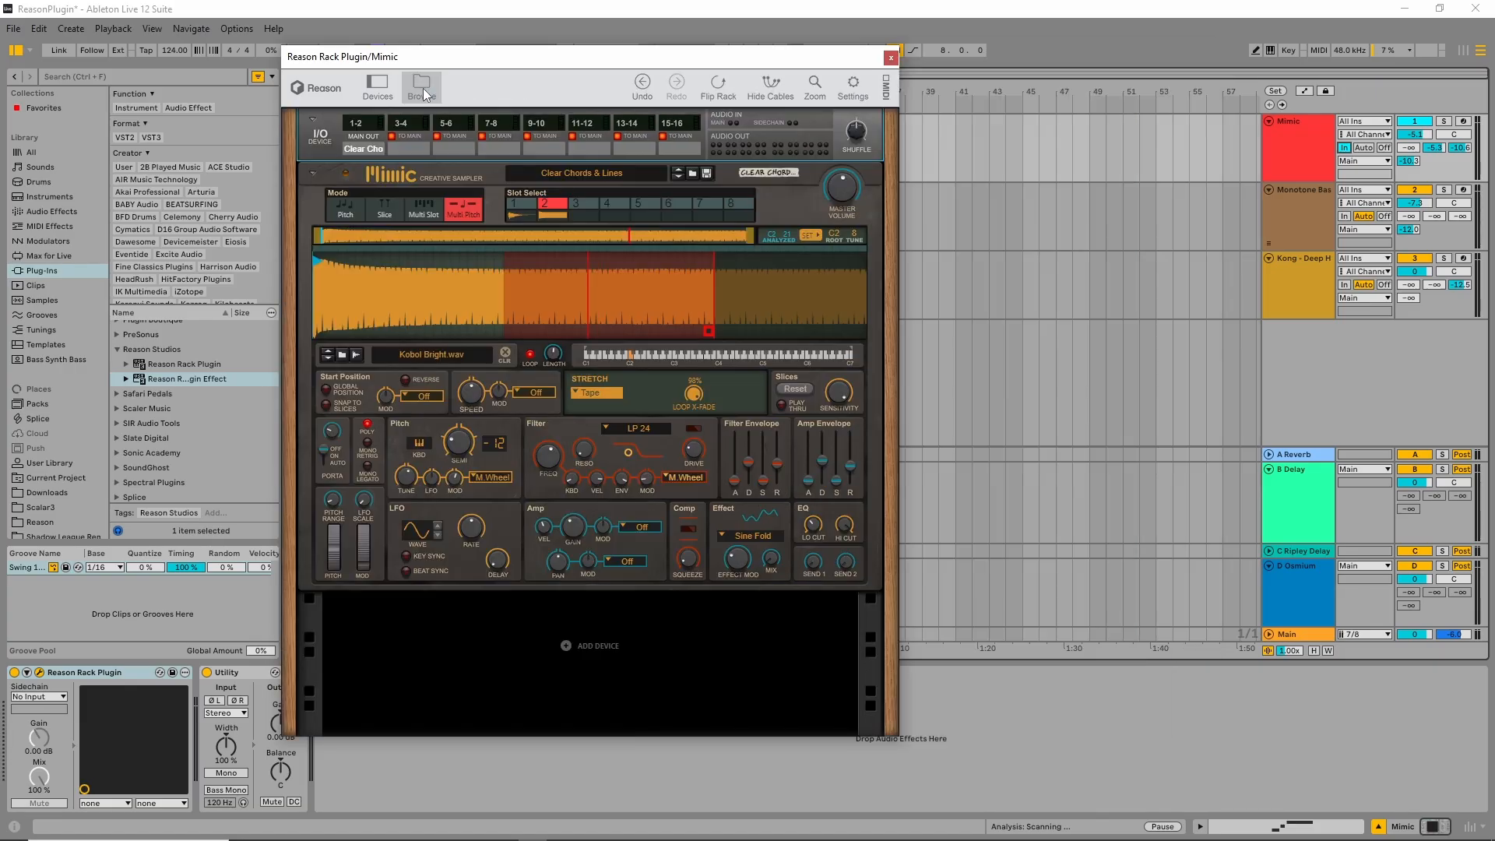
Show the rack's device palette and look through the Utilities and Effects categories
left_click(374, 84)
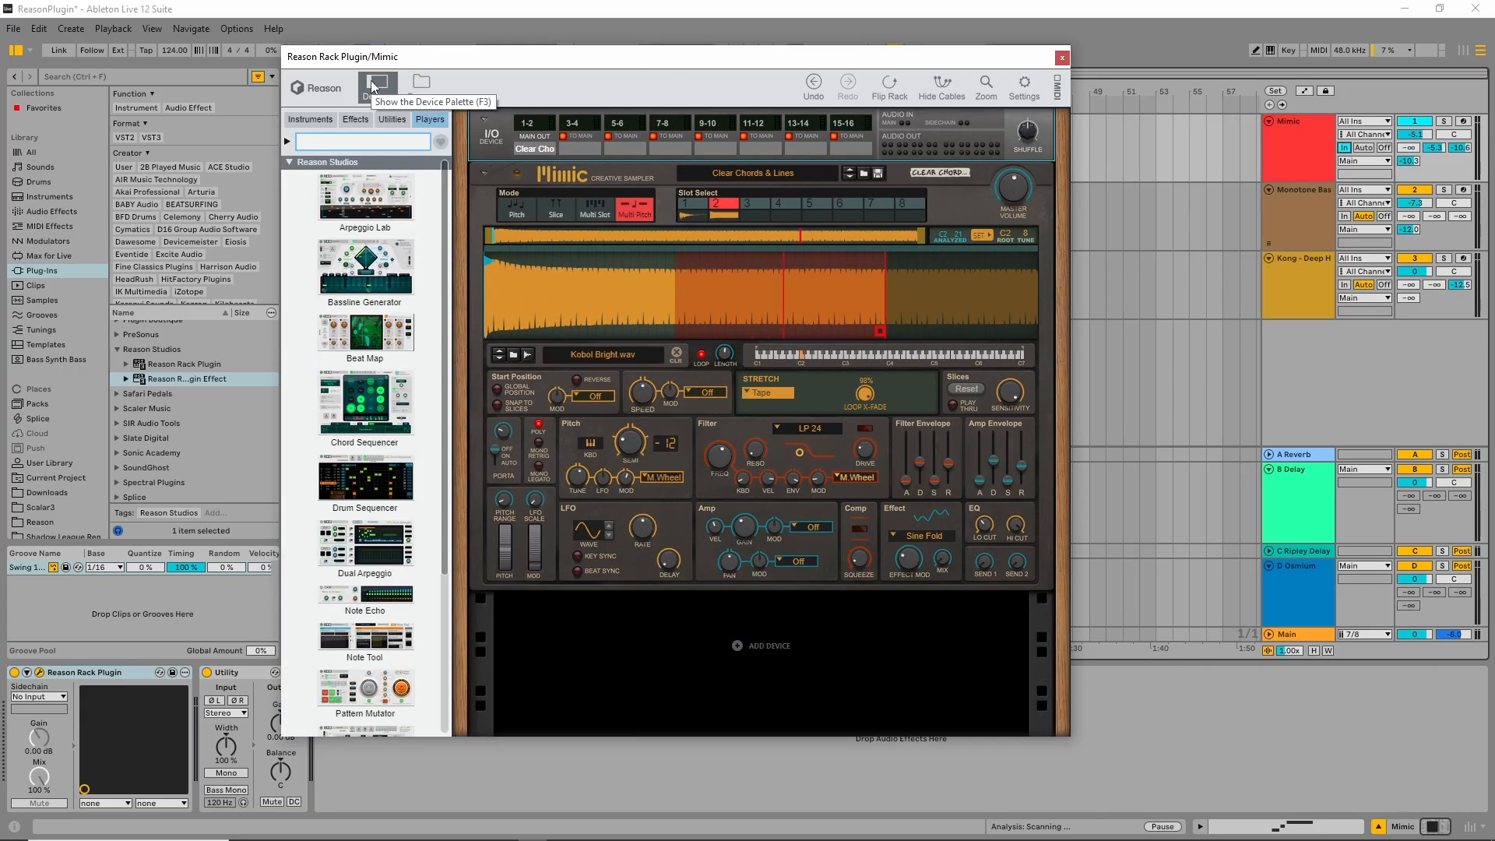
left_click(397, 119)
left_click(352, 121)
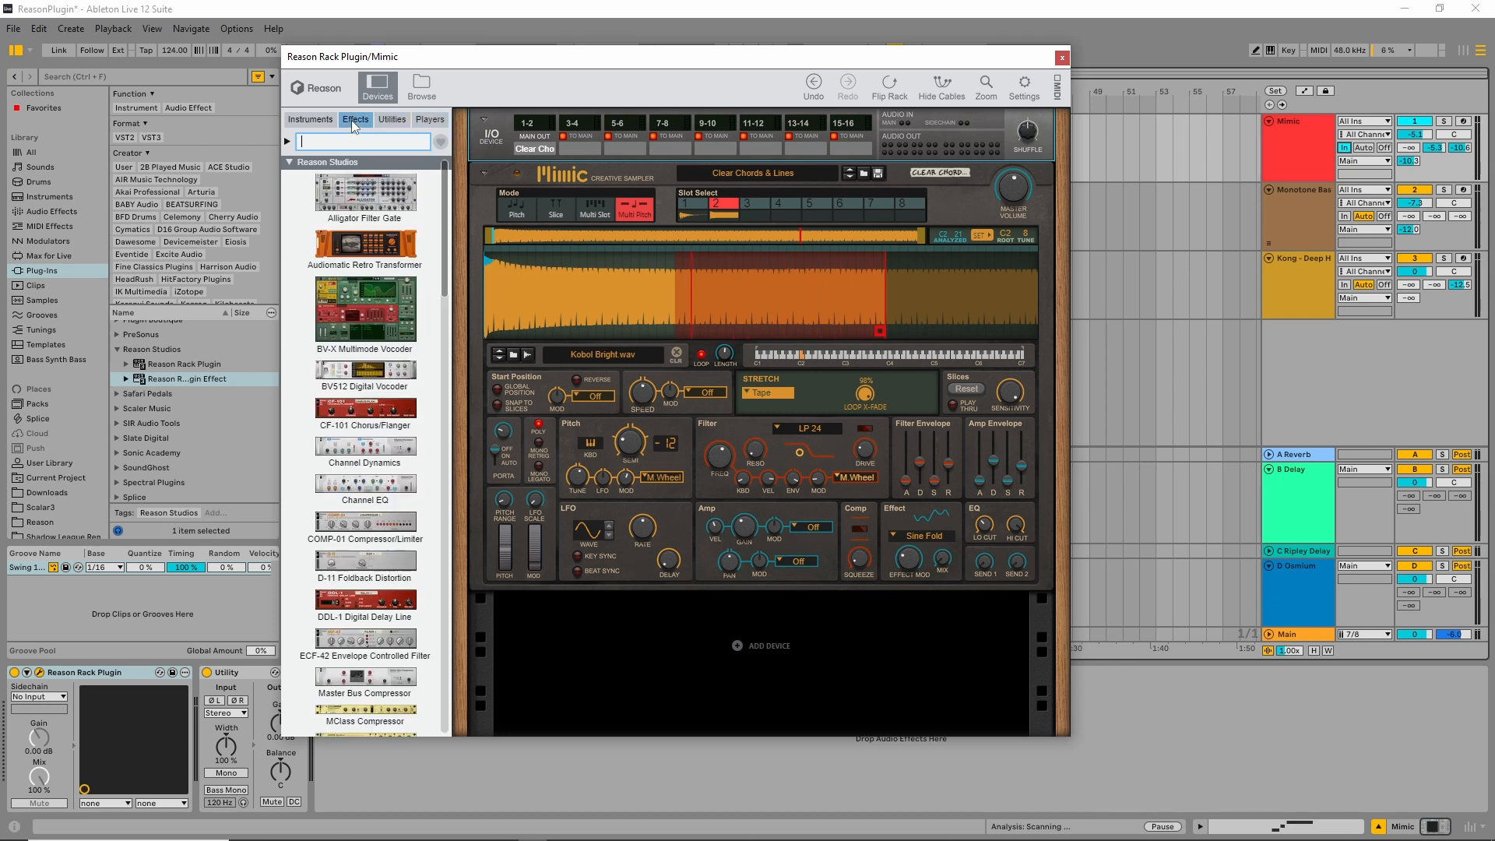
Add a Complex-1 Modular Synthesizer from the instruments below Mimic in the rack, and delete it again
left_click(311, 121)
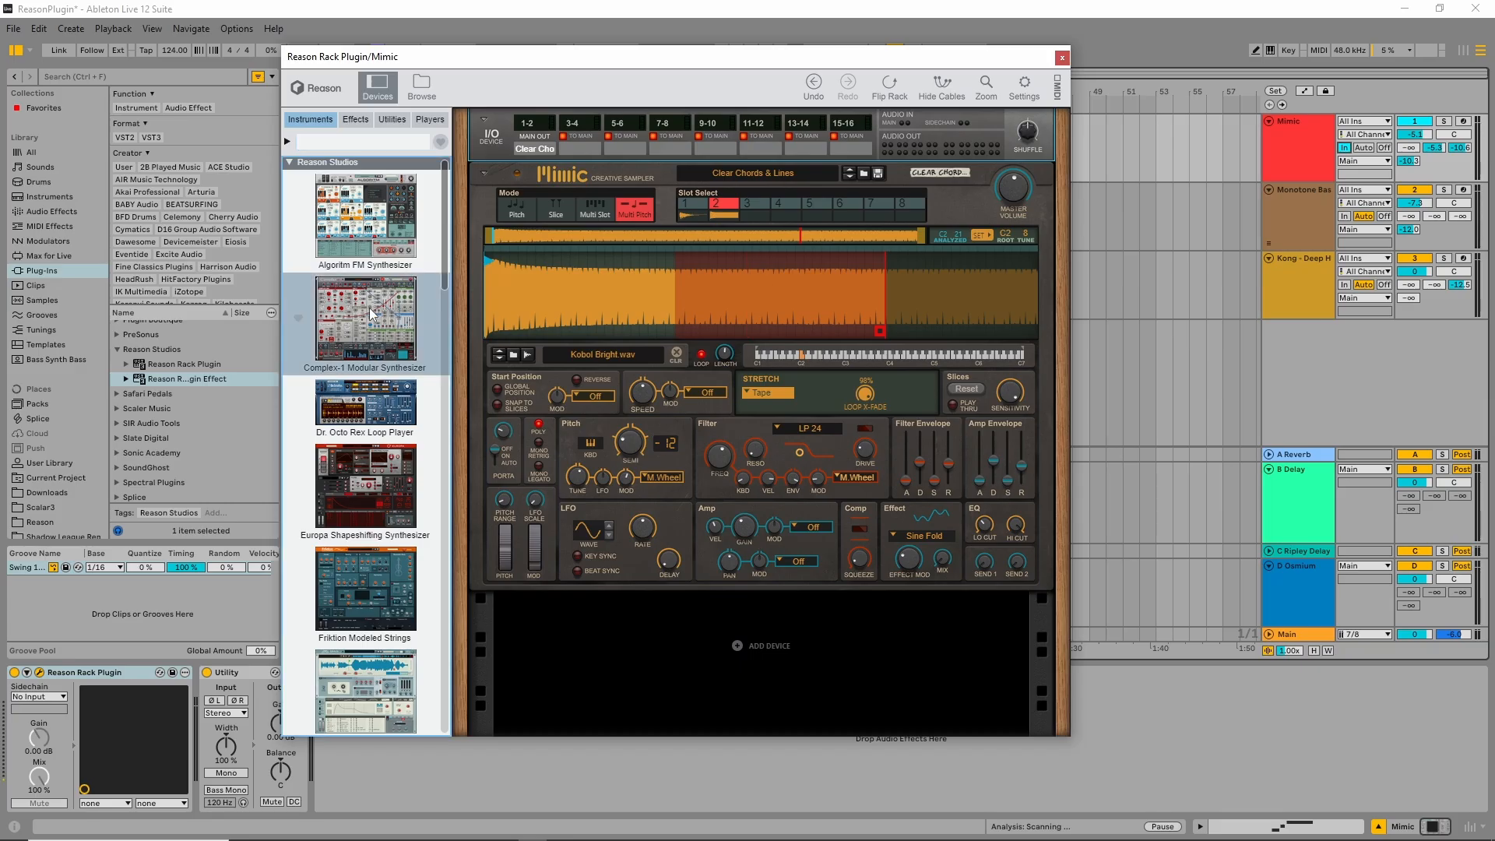
mouse_move(369, 306)
left_mouse_down()
mouse_move(799, 718)
mouse_move(791, 641)
left_mouse_up()
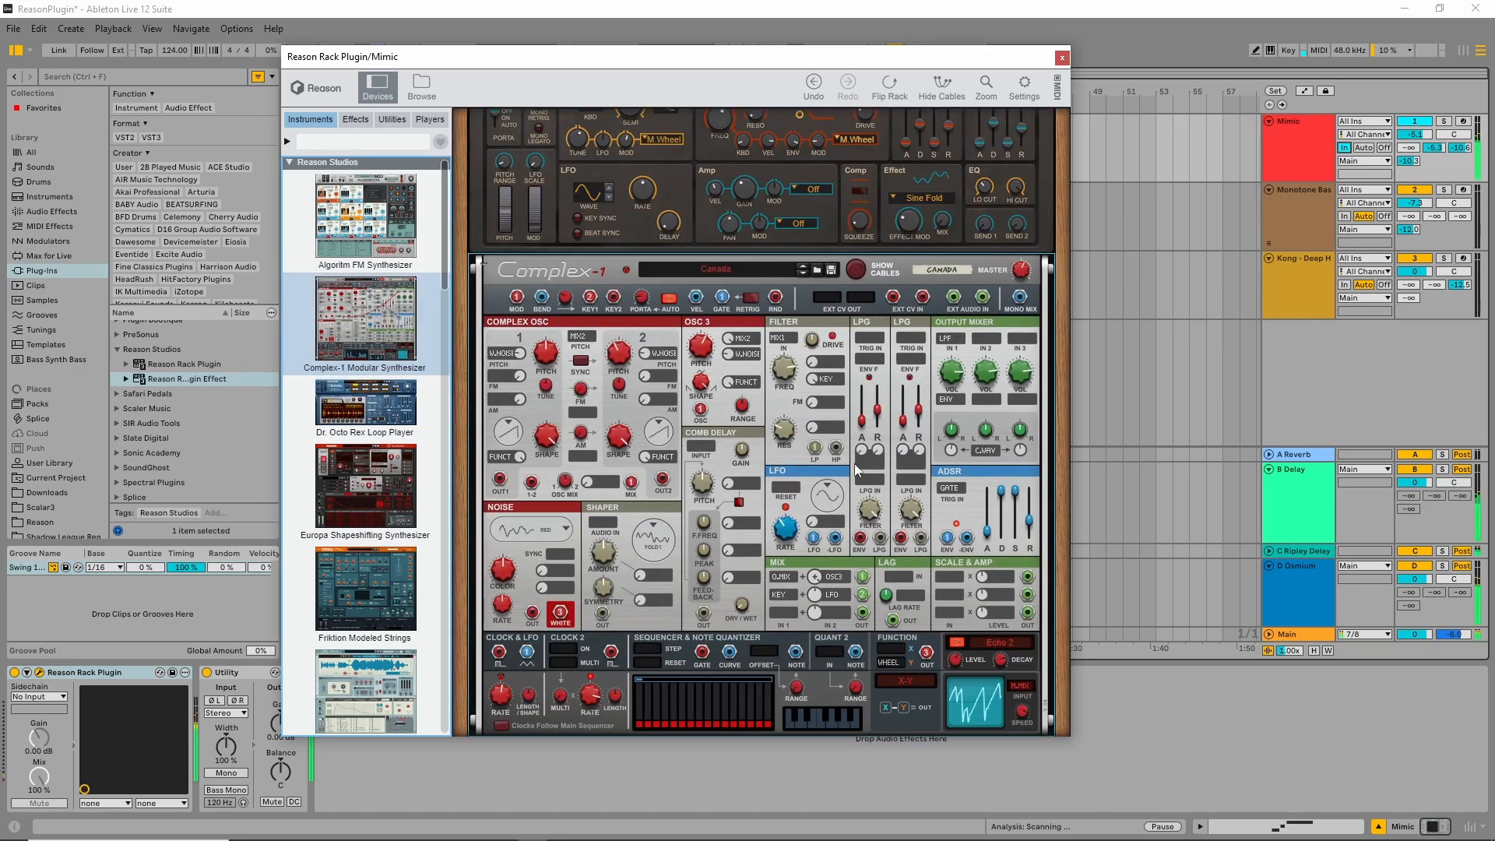
scroll(923, 483, "up", 3)
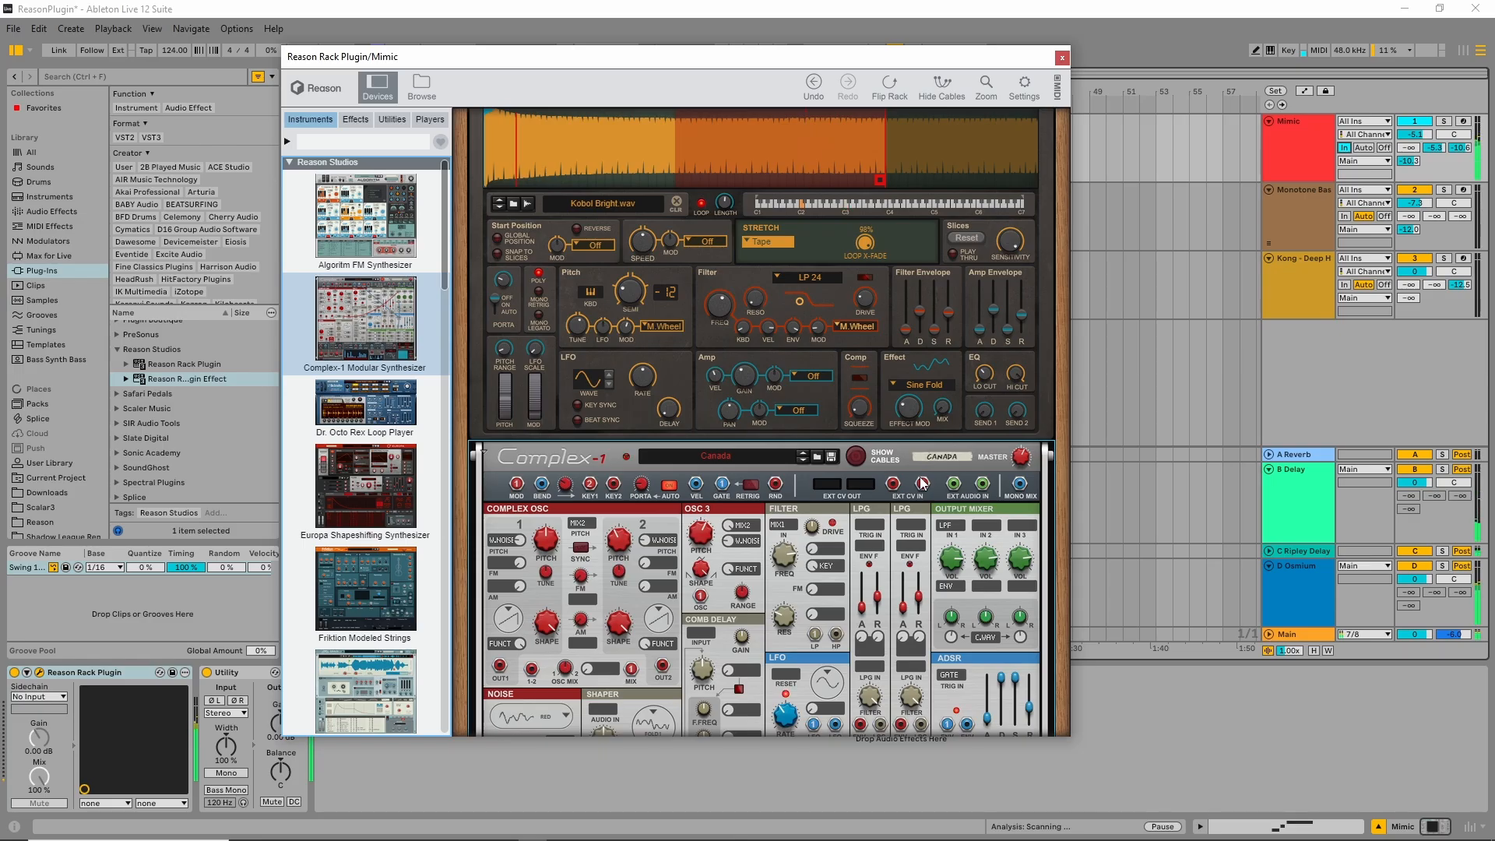
scroll(920, 471, "up", 3)
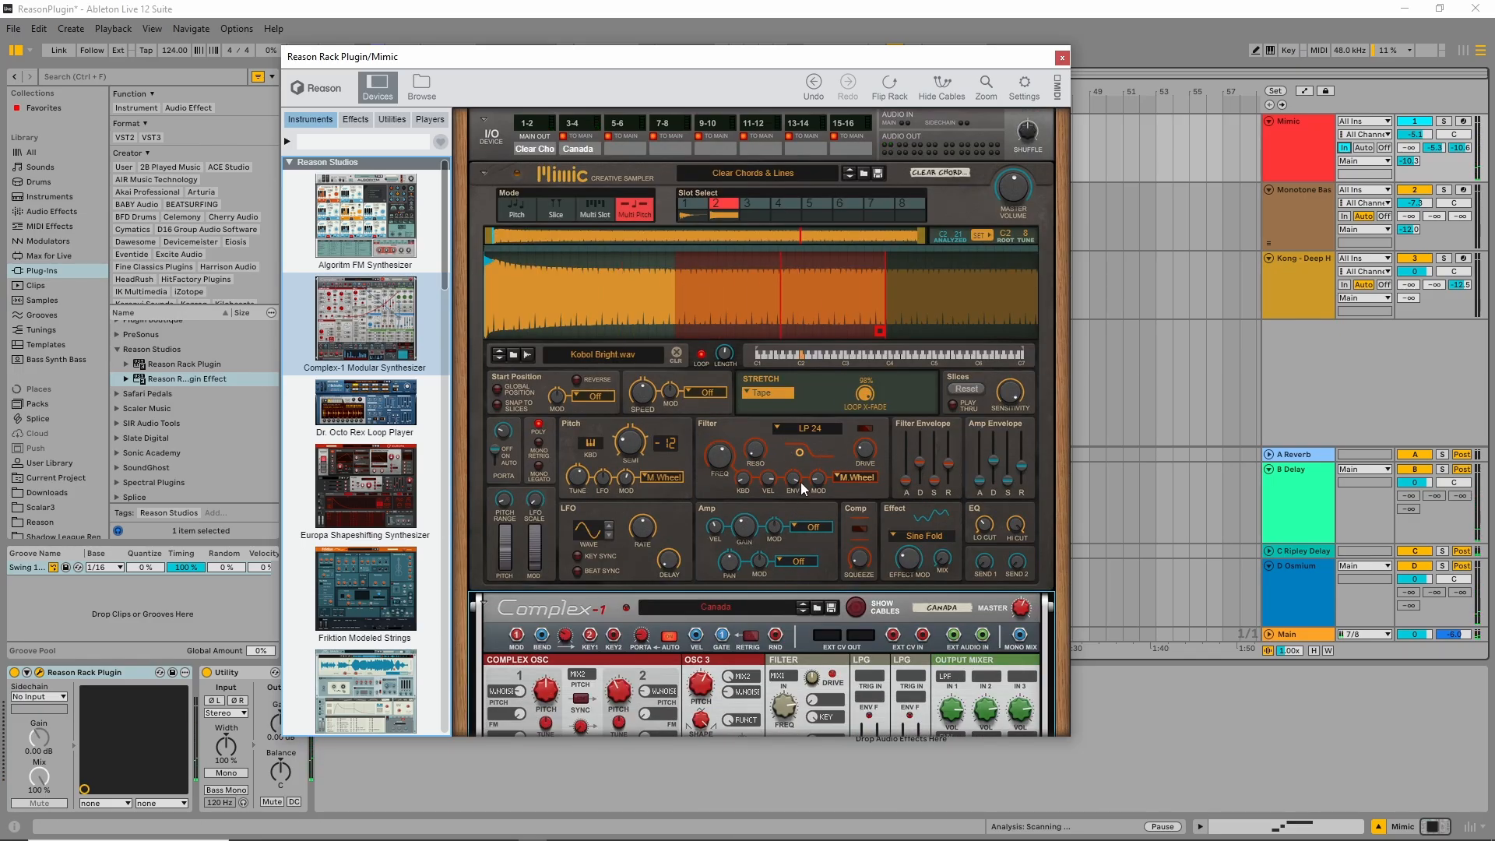
scroll(808, 486, "down", 2)
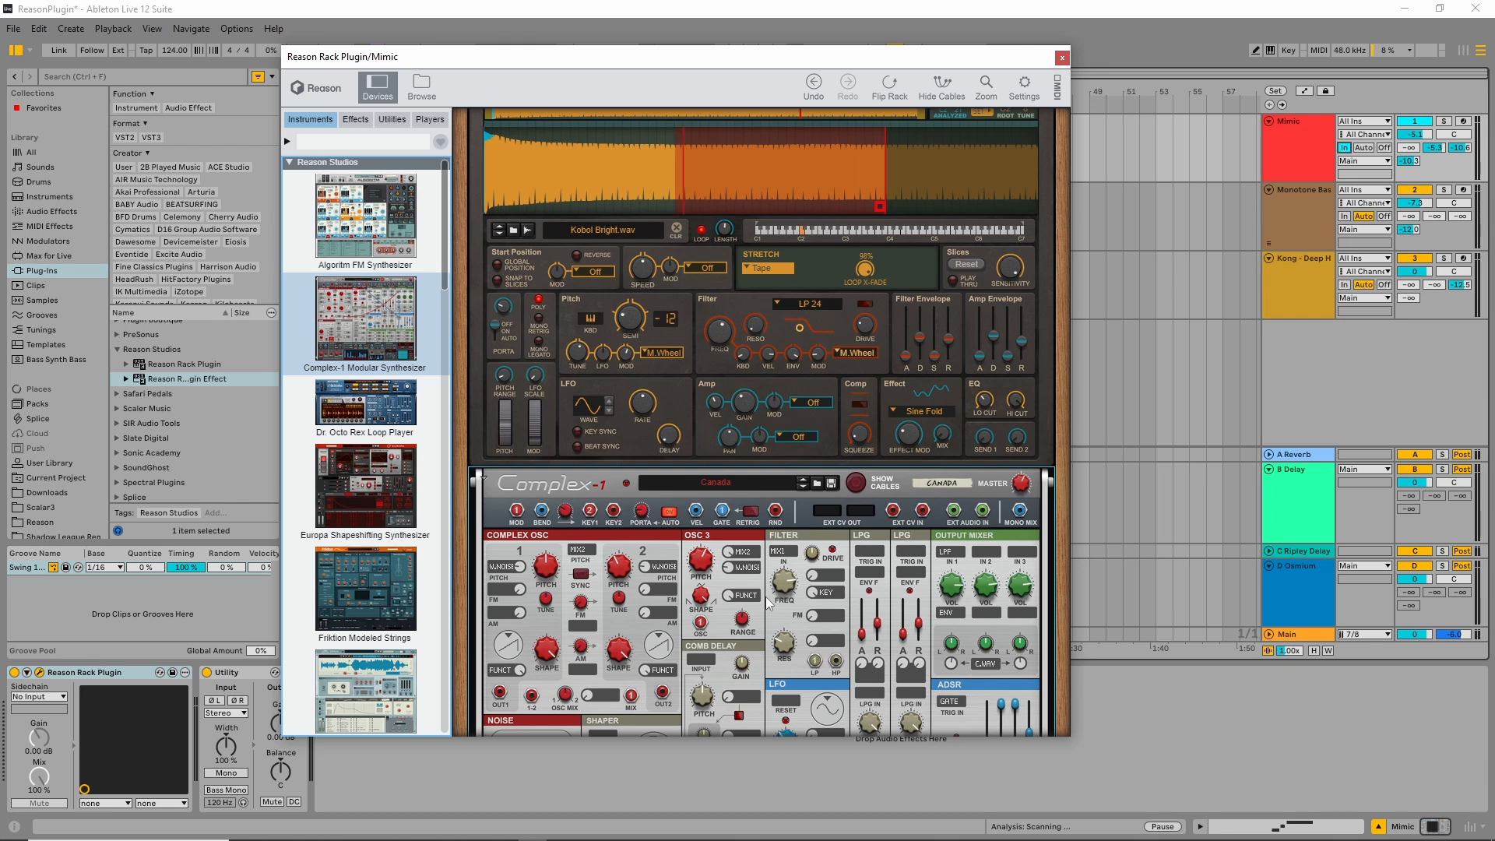
left_click(808, 520)
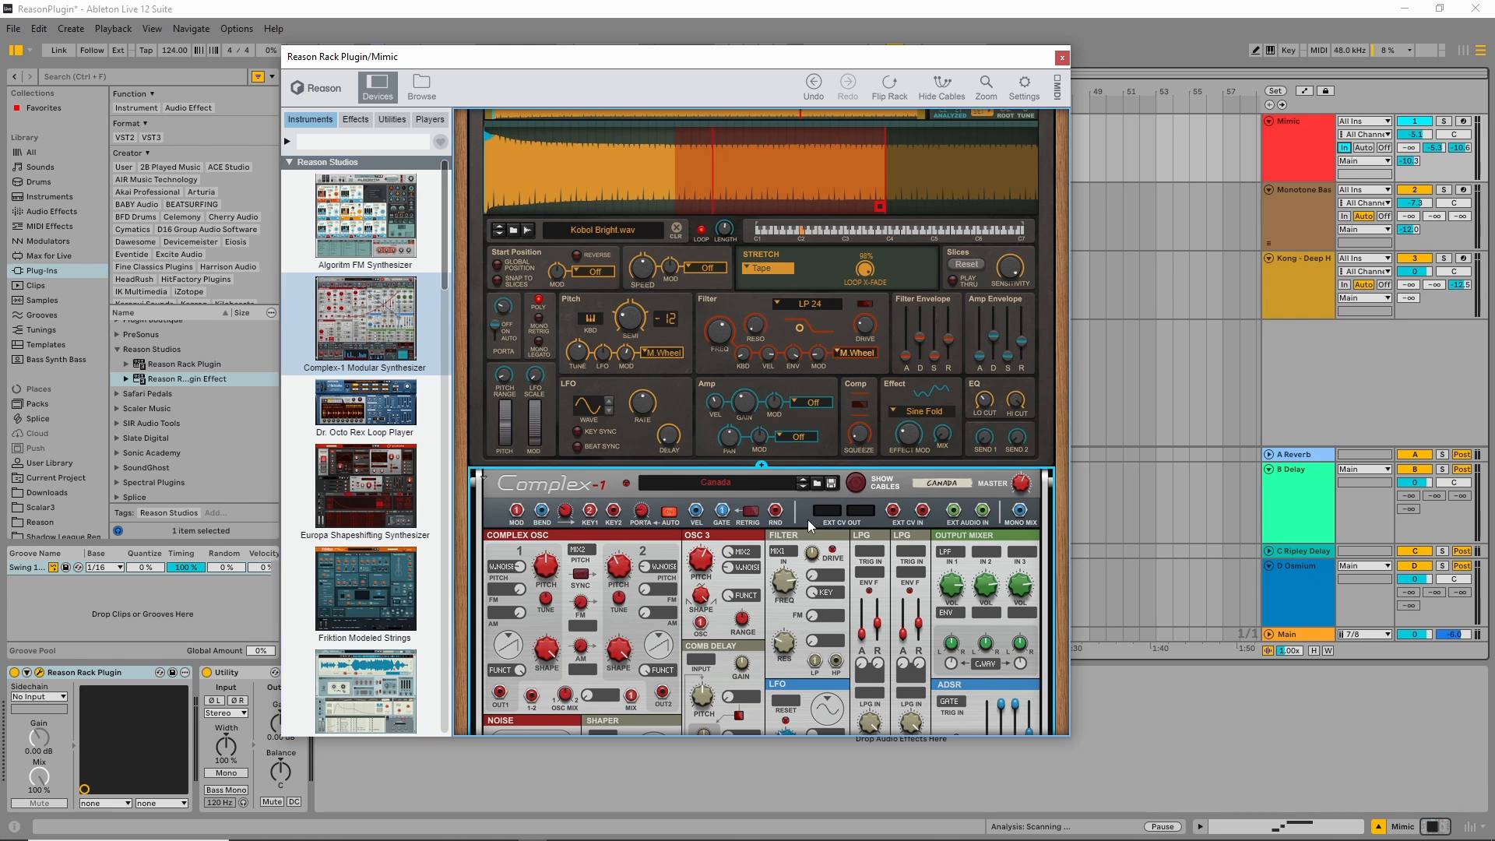
key("Delete")
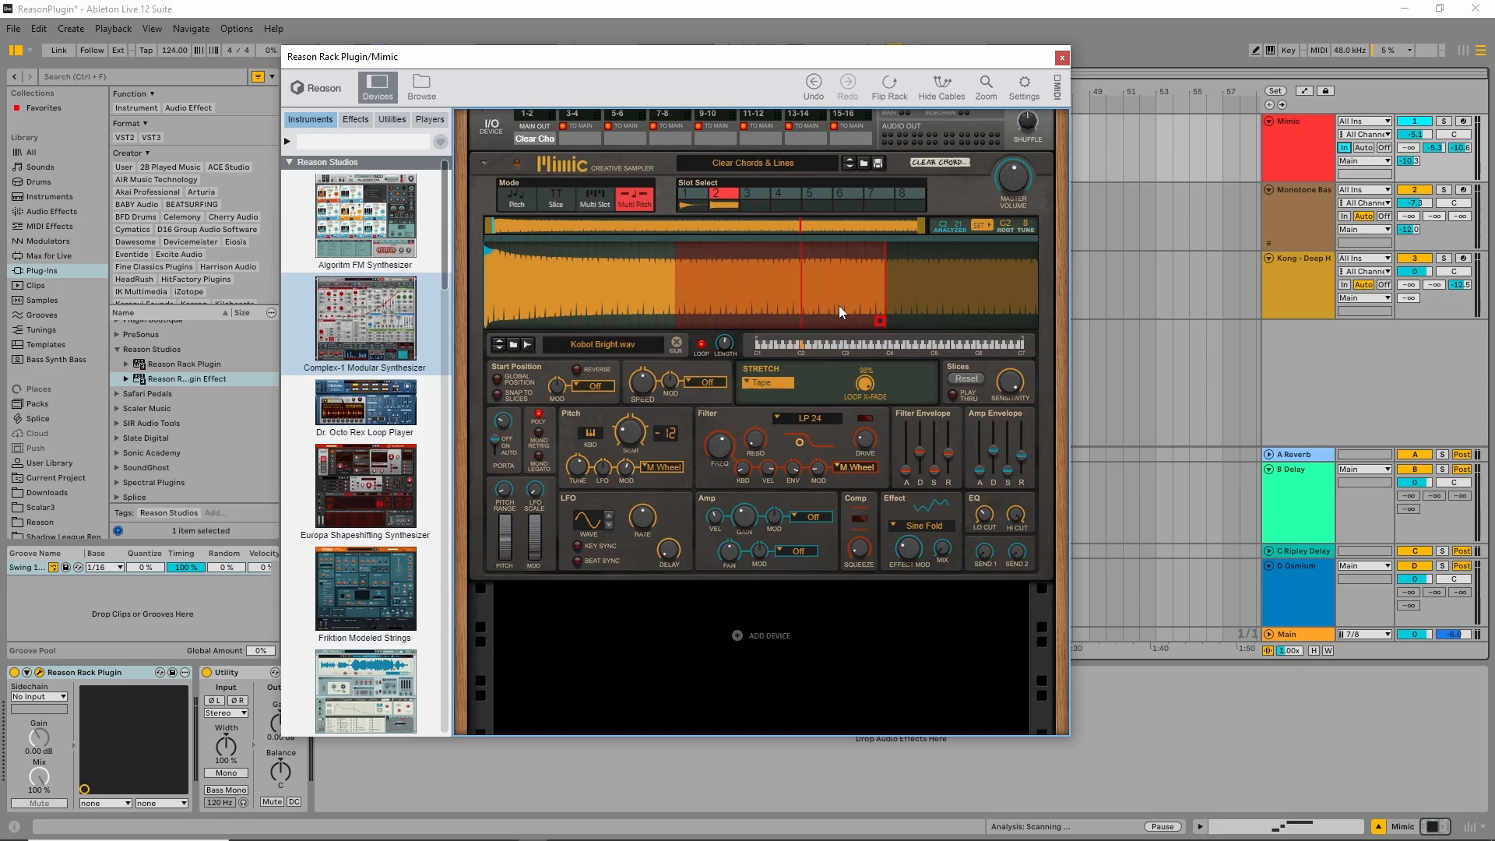
Open the Monotone Bass track's Reason Rack Plugin and move its window to the middle of the arrangement
left_click(1278, 154)
left_click(1275, 222)
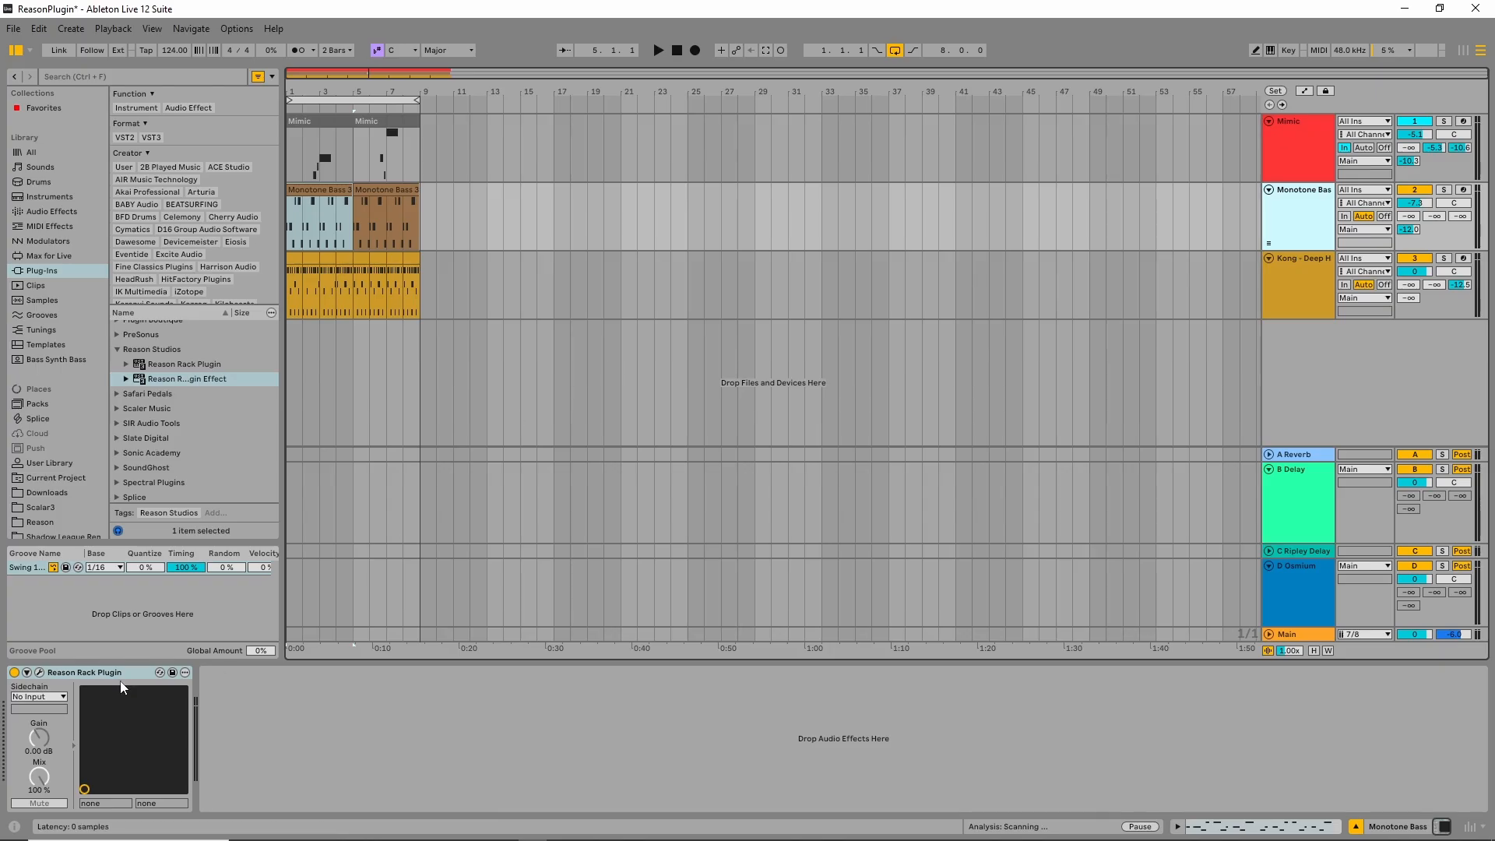
left_click(39, 674)
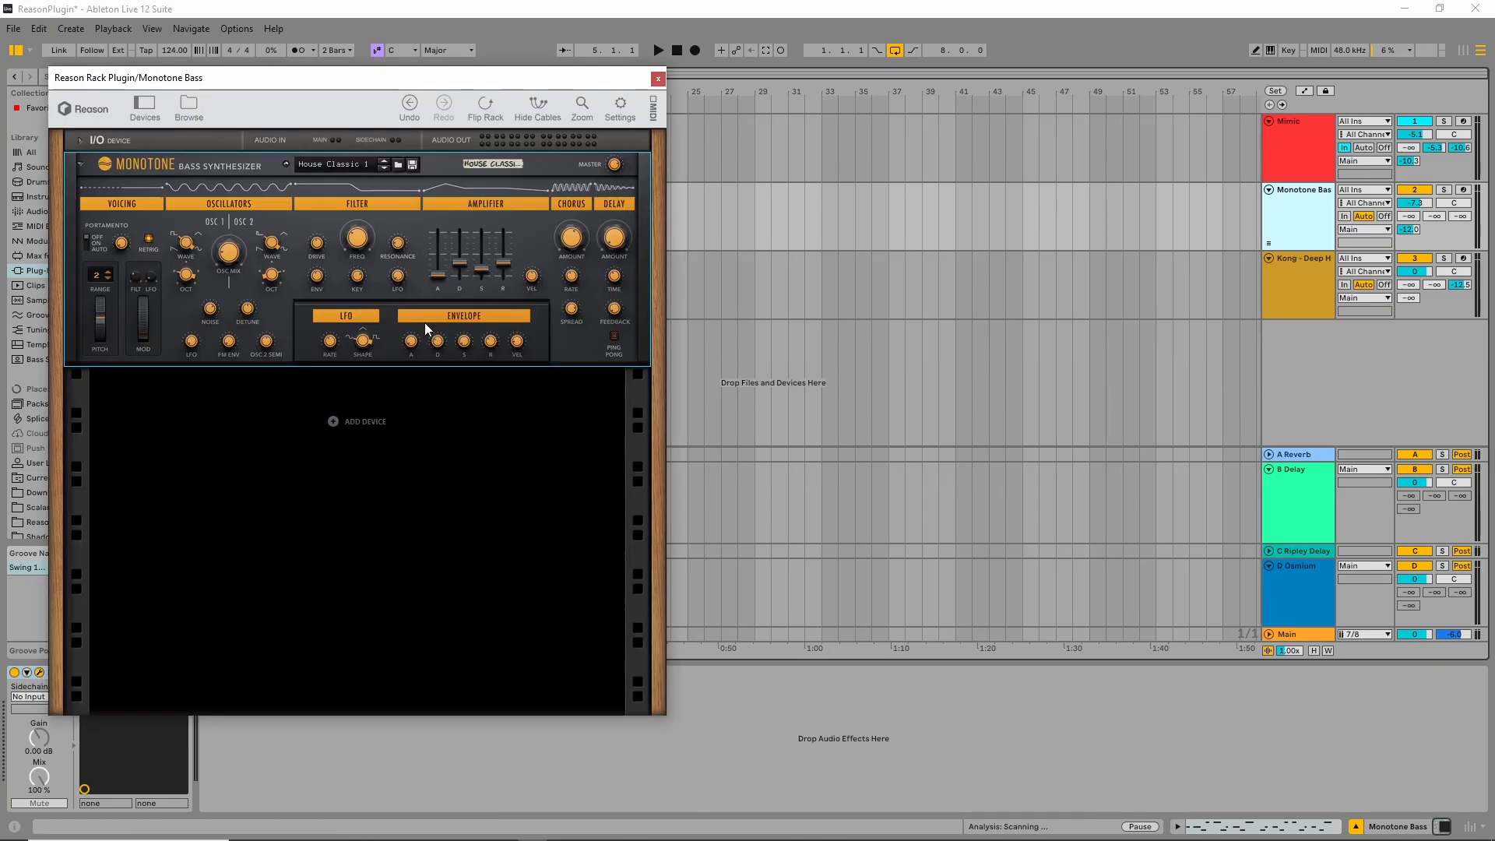
left_click_drag(404, 91, 868, 67)
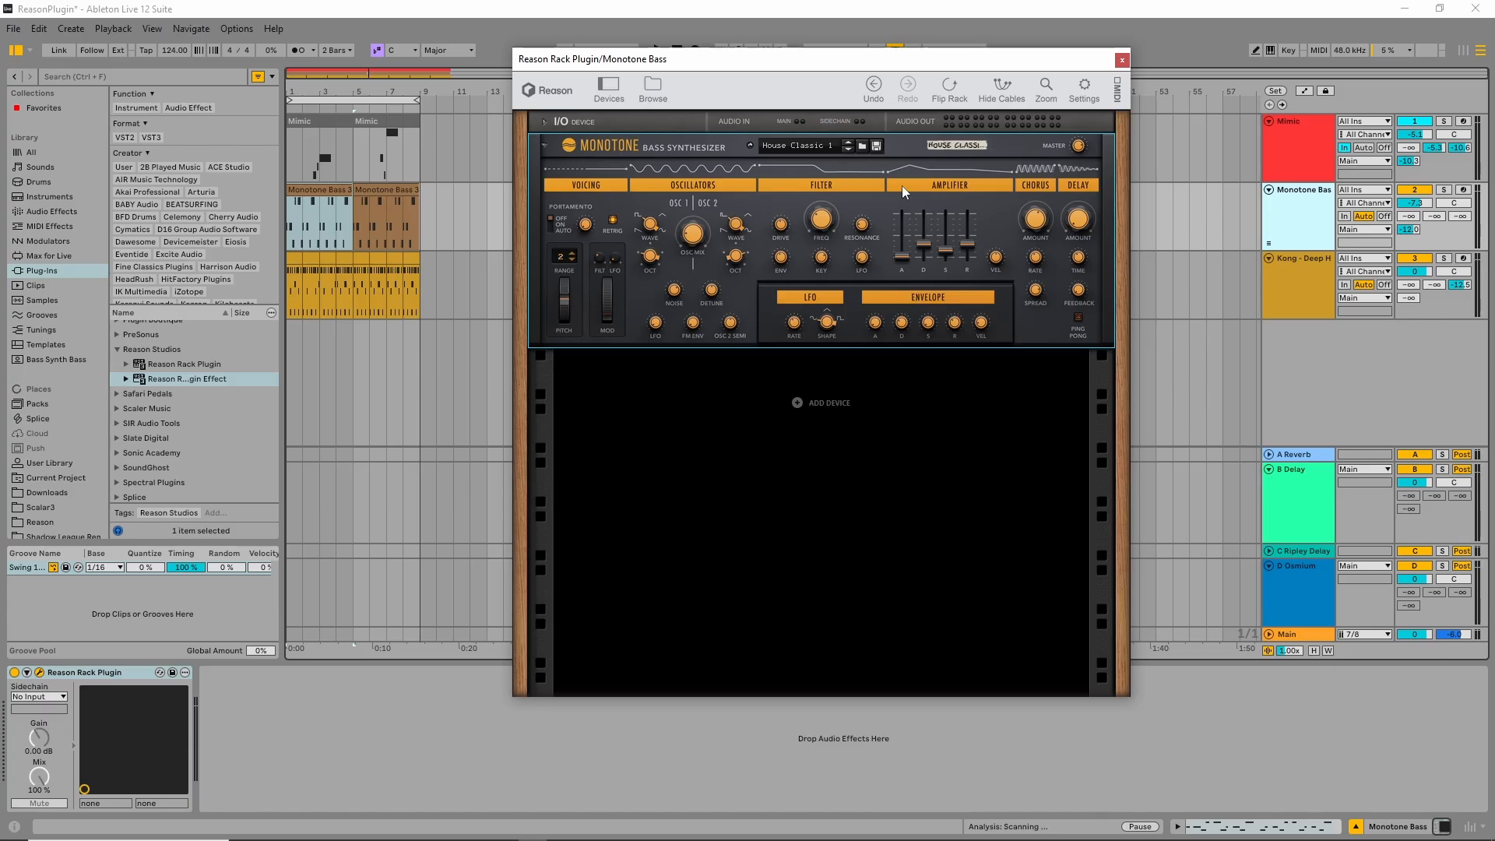
Set the Monotone Bass track's input monitoring to In and the Mimic track's to Auto
left_click(1316, 224)
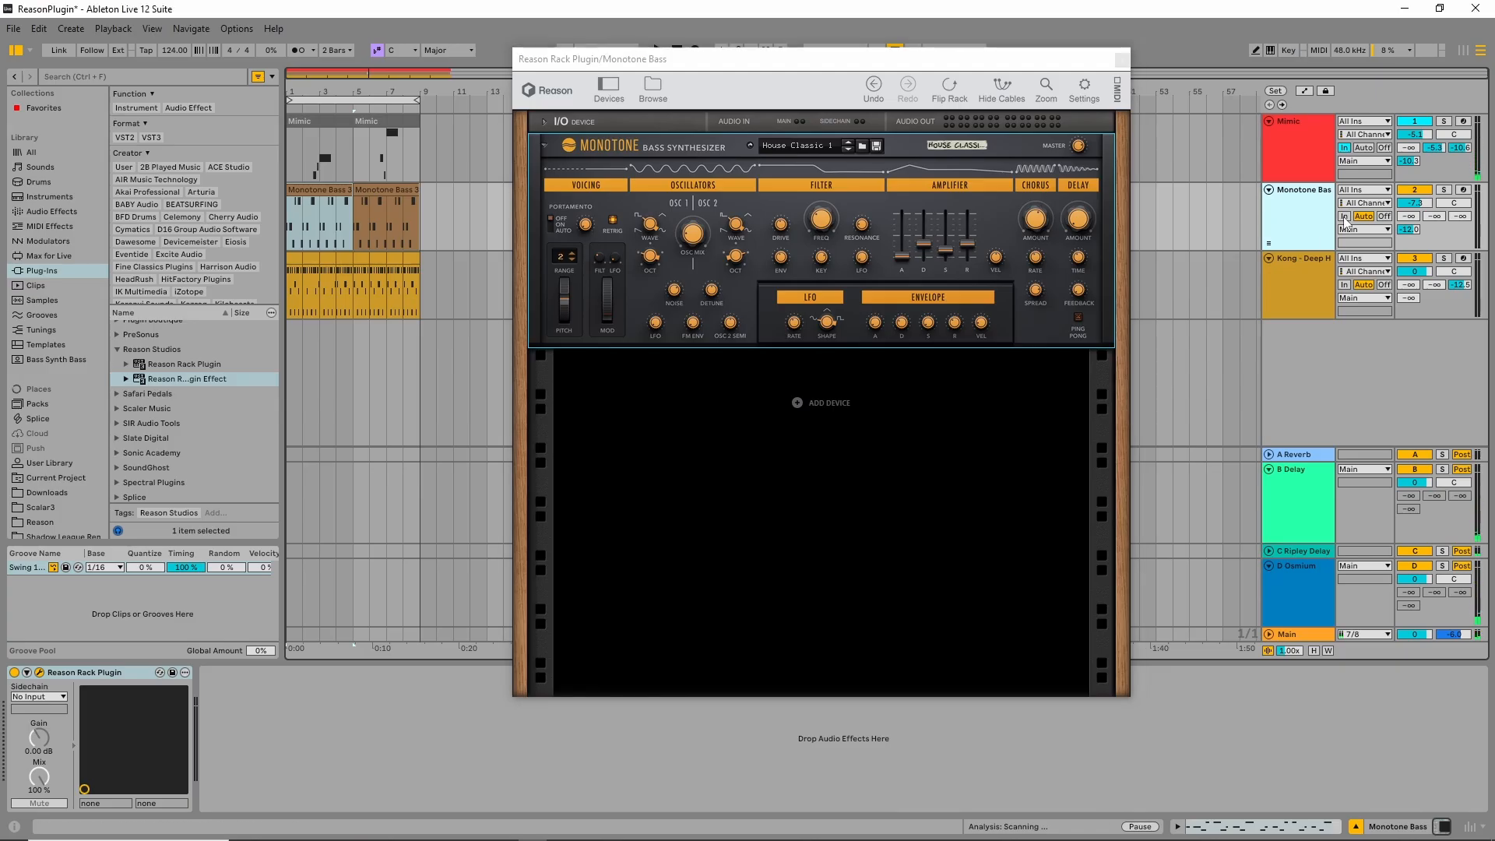
left_click(1345, 217)
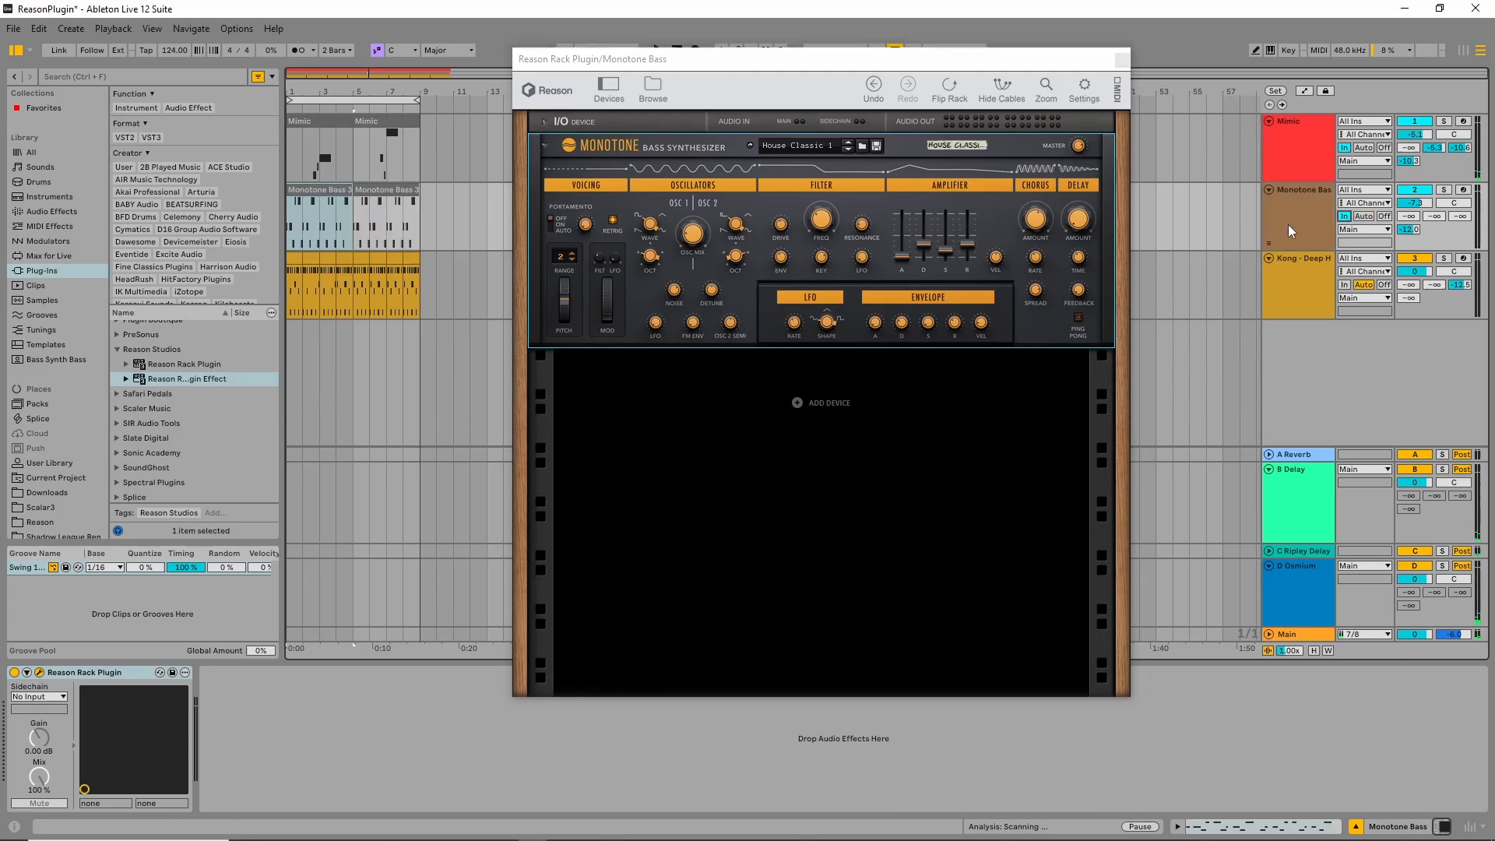
left_click(1365, 148)
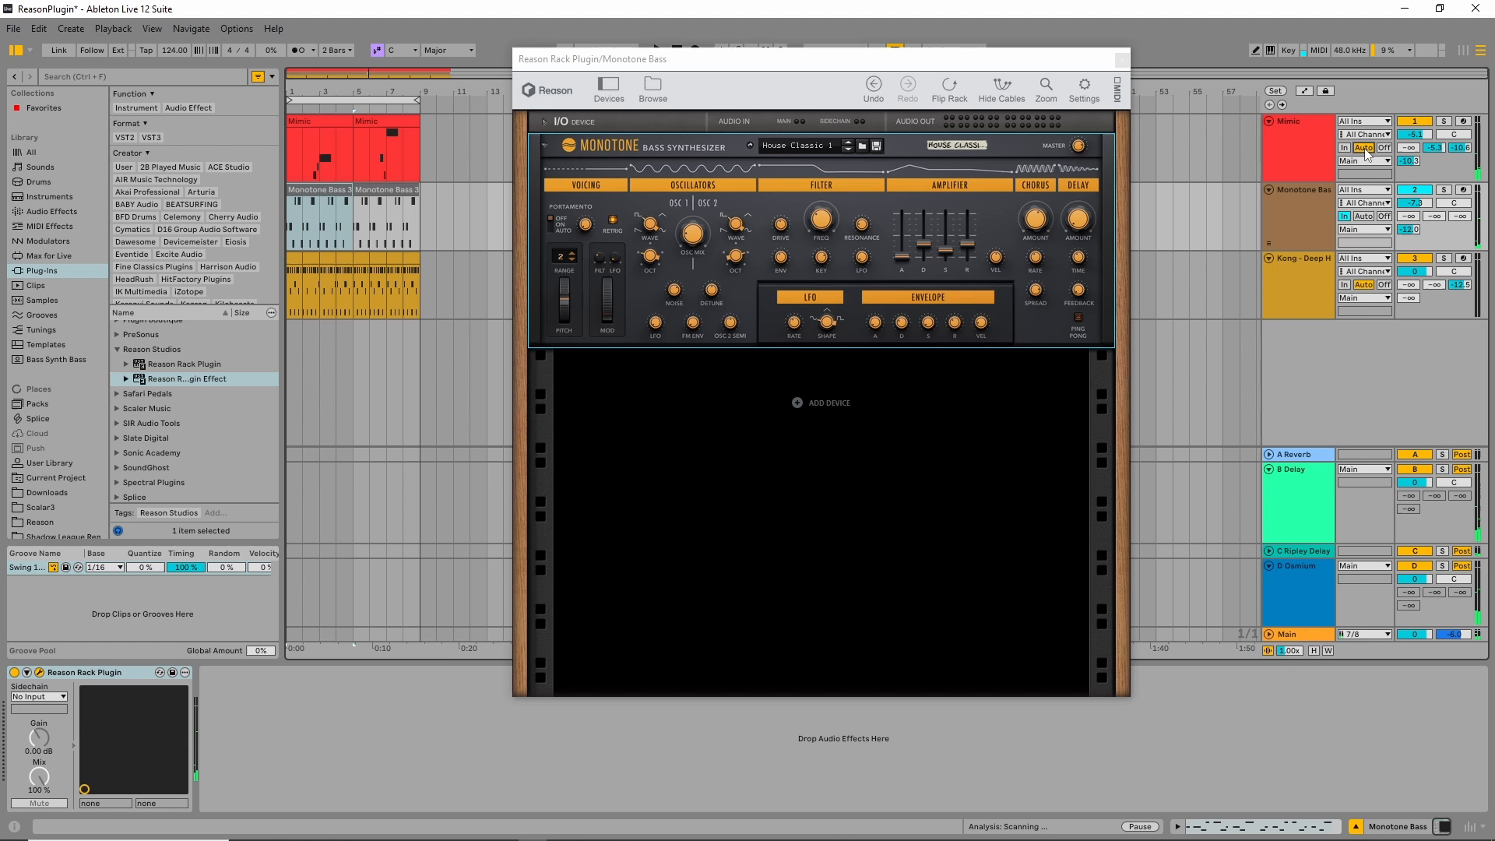
left_click(1365, 217)
left_click(1345, 216)
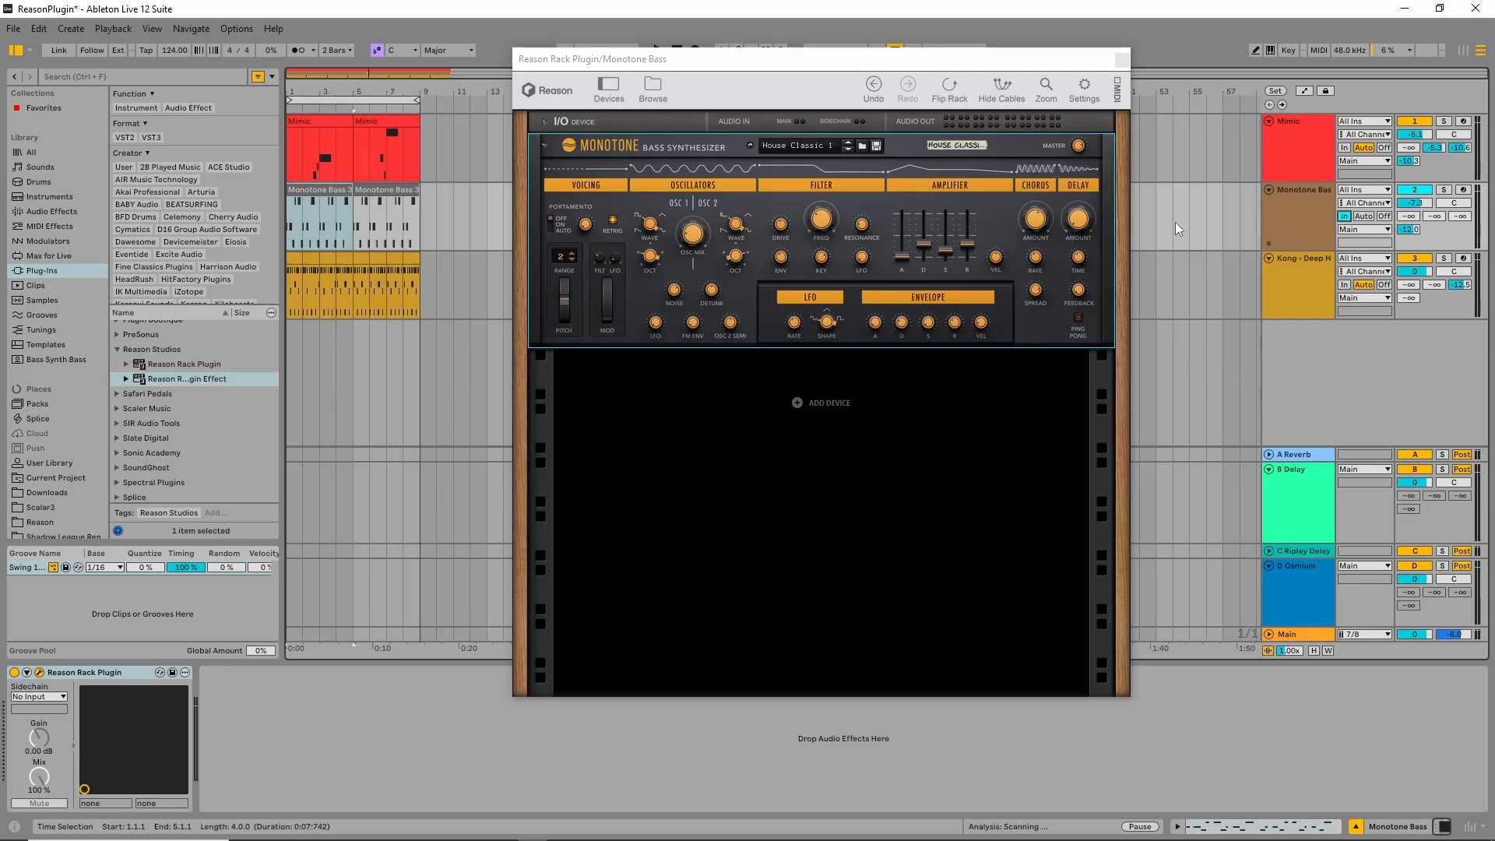
Close the Monotone Bass rack and open the Reason Rack Plugin of the Kong - Deep House track
left_click(1122, 59)
left_click(1292, 296)
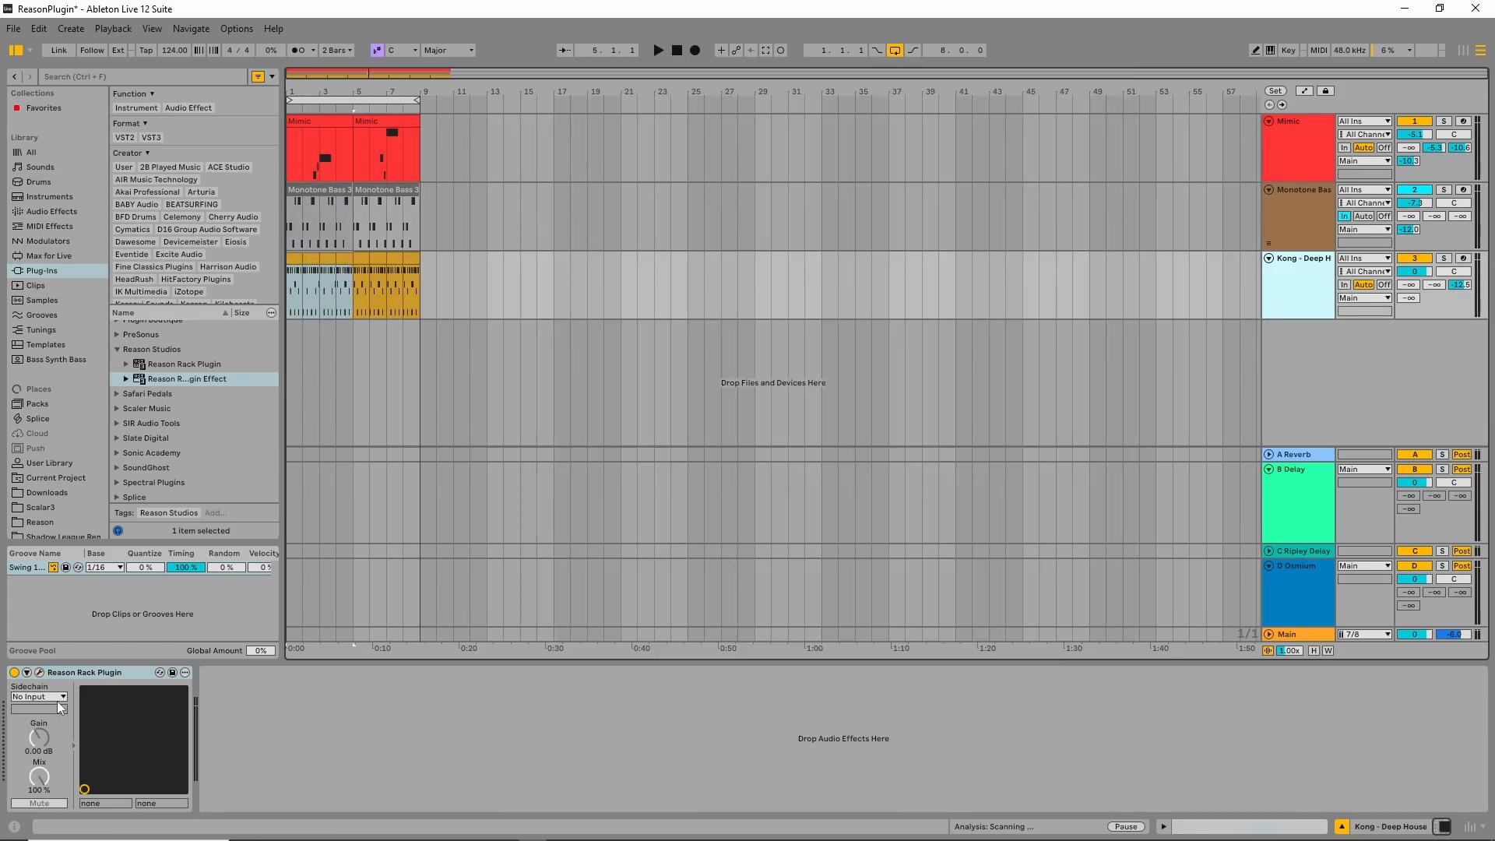
left_click(41, 674)
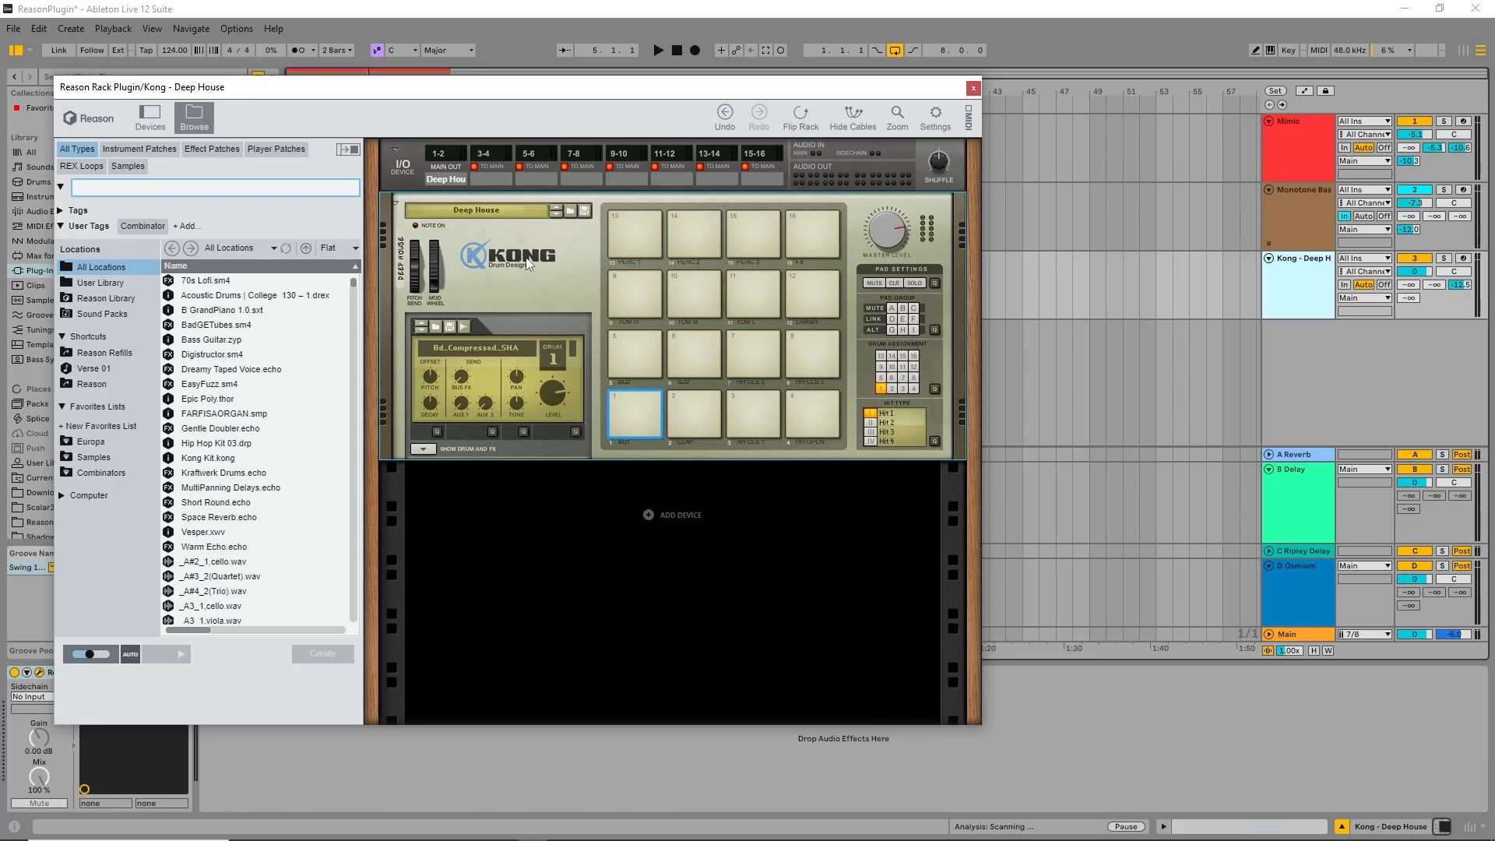
Audition Kong's drum pads one after another, from pad 1 up to pad 16
left_click(637, 412)
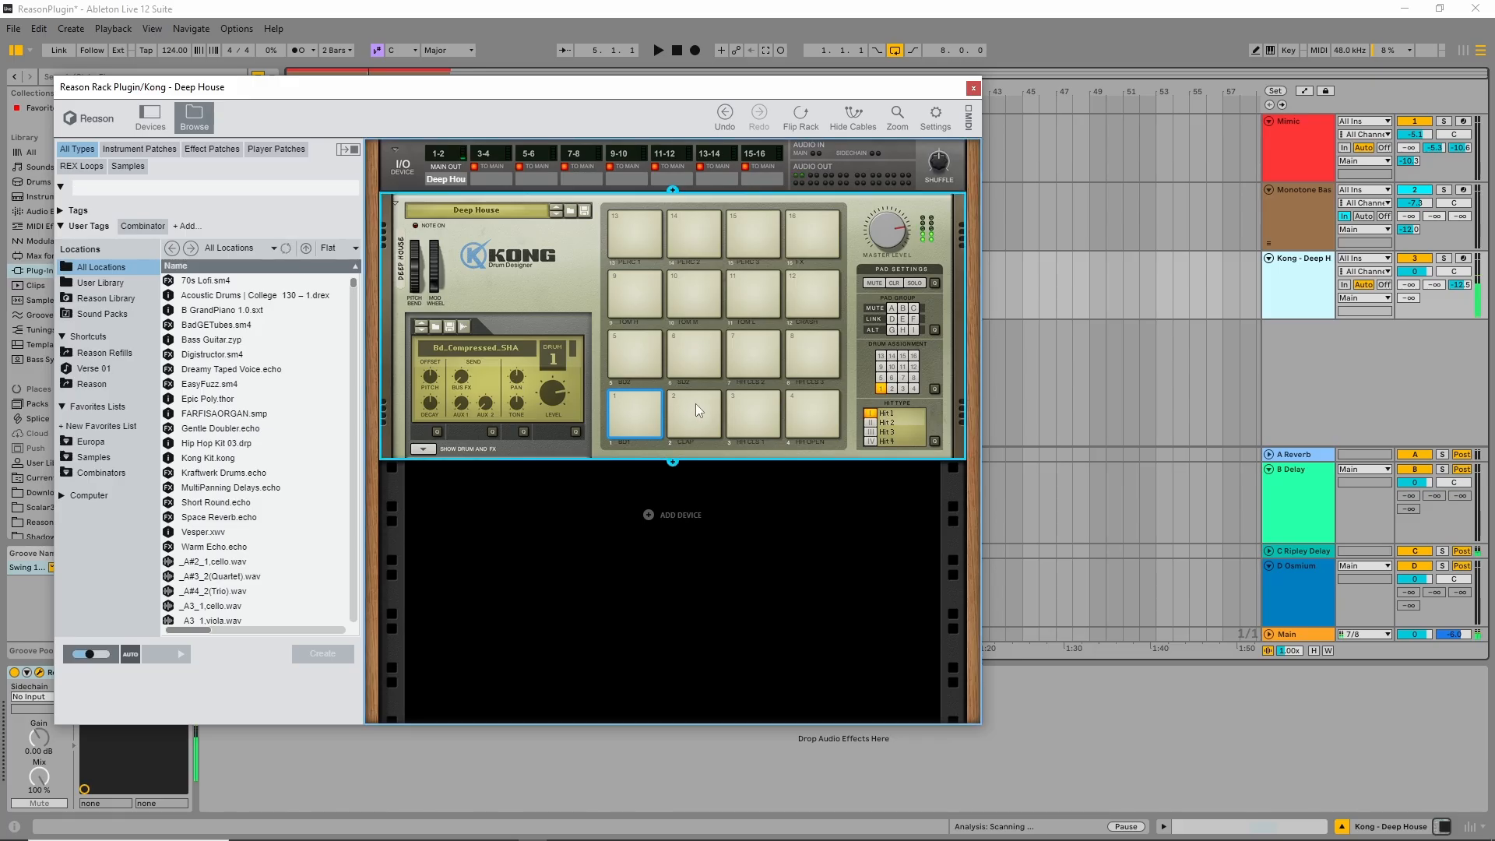
left_click(695, 413)
left_click(754, 412)
left_click(833, 407)
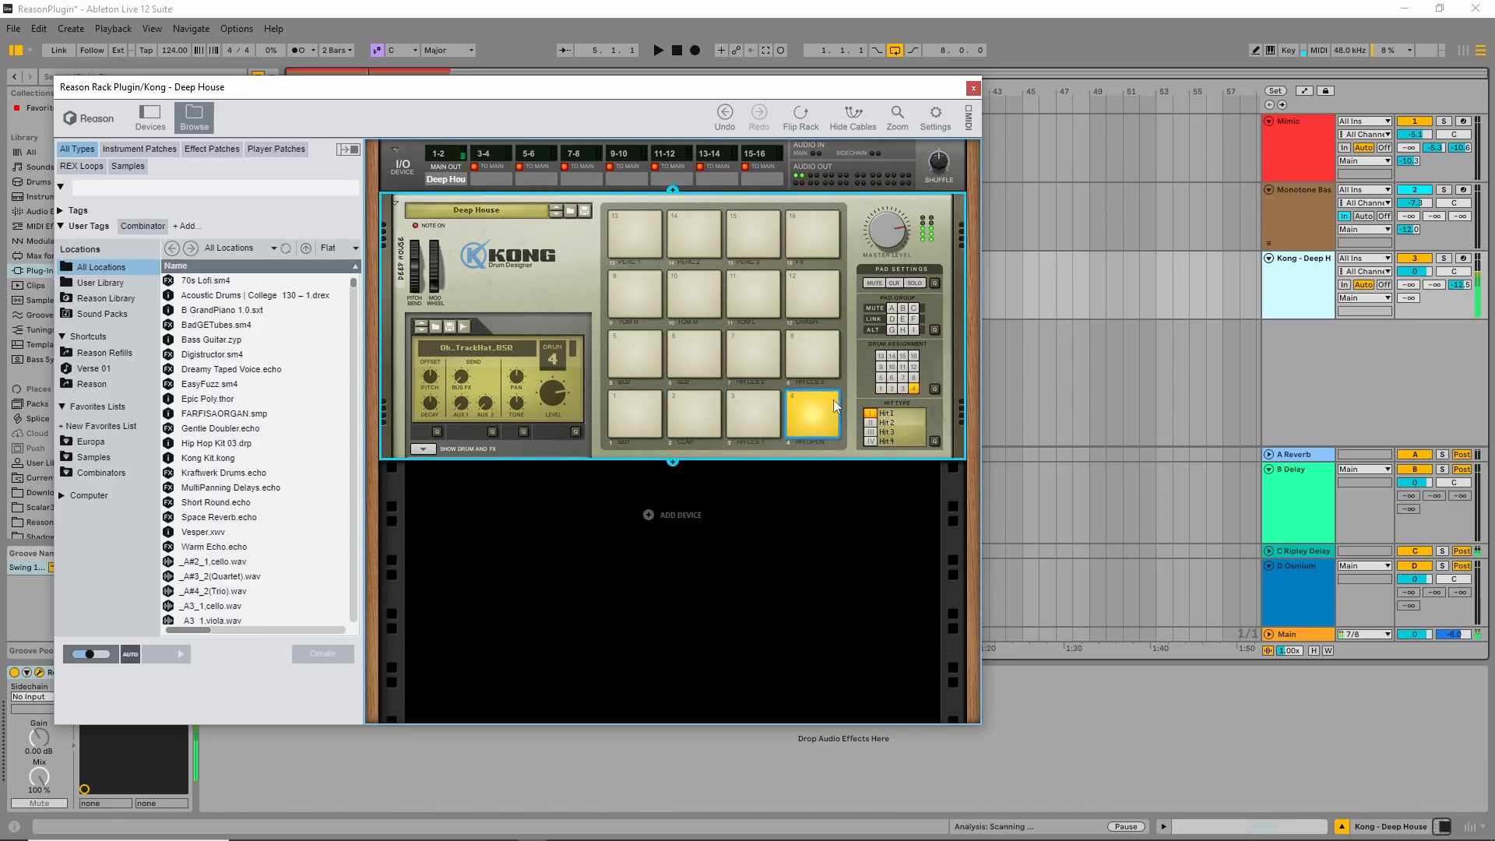
left_click(814, 347)
left_click(753, 350)
left_click(693, 347)
left_click(632, 352)
left_click(640, 278)
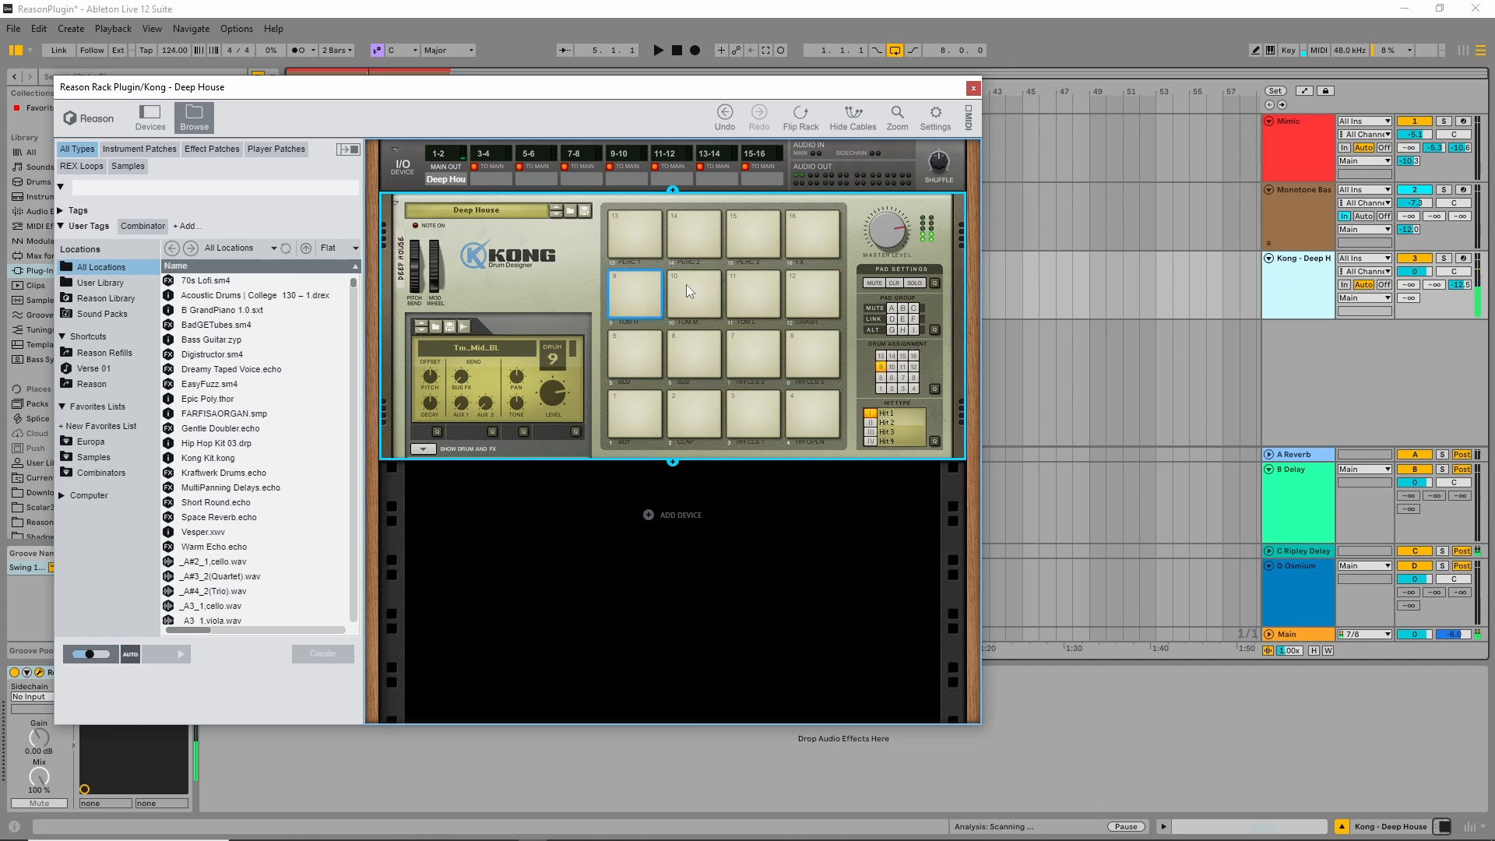
left_click(688, 283)
left_click(688, 239)
left_click(648, 241)
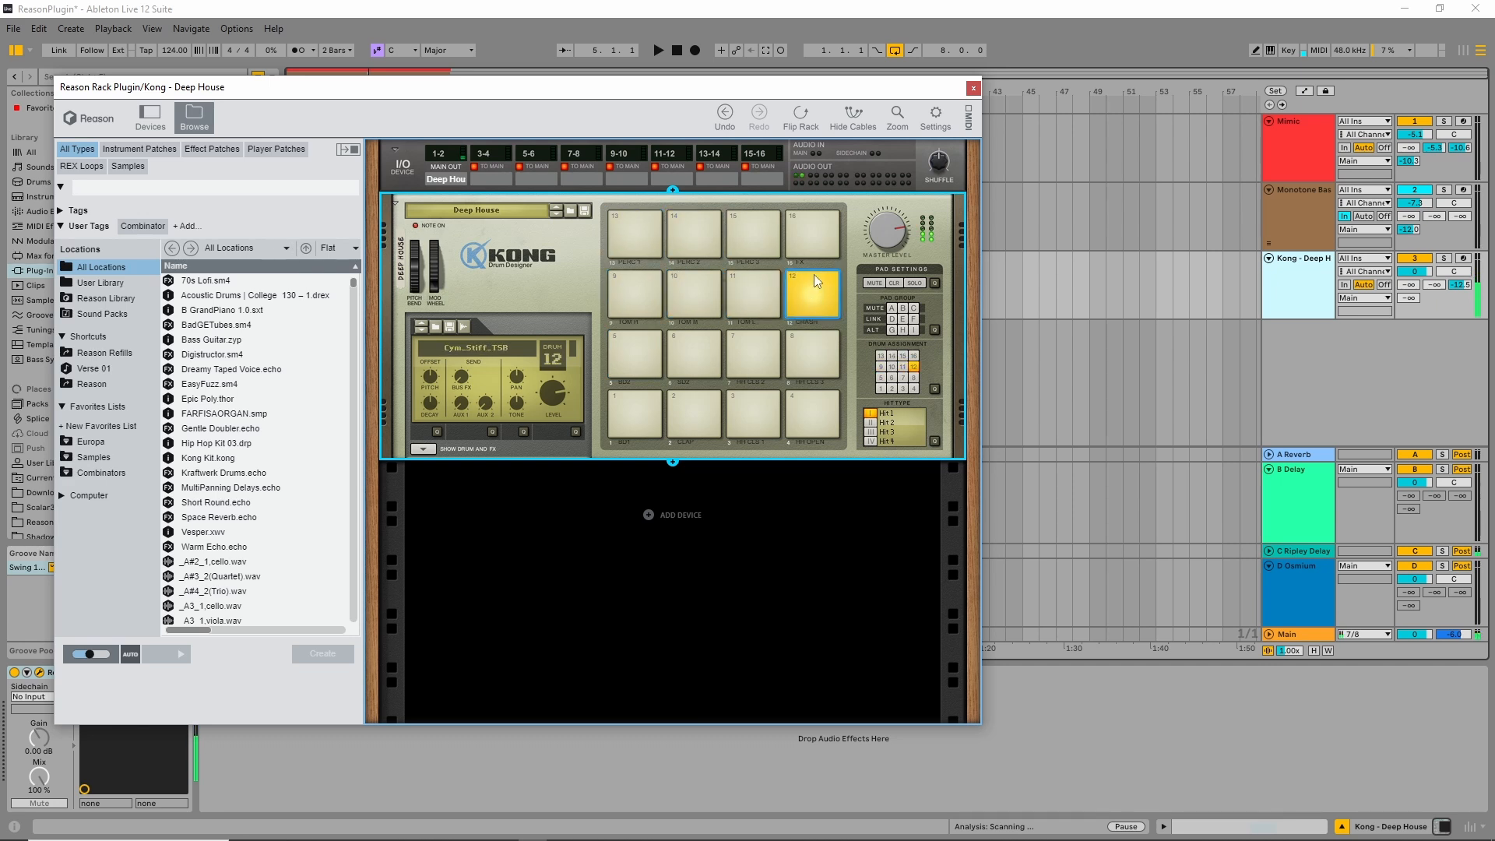
left_click(807, 225)
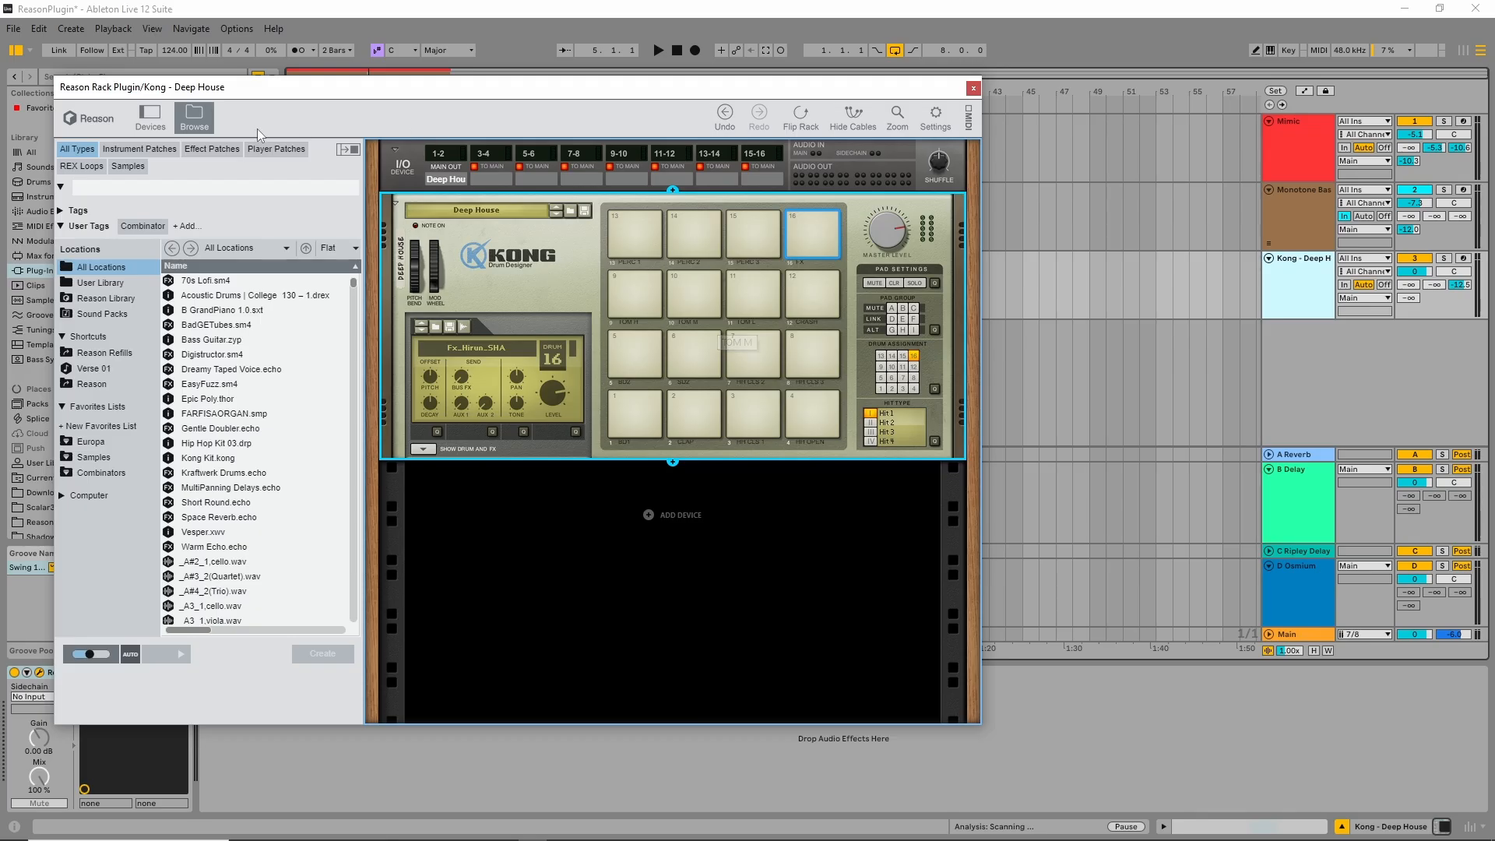
Hide the patch browser in Kong's rack, and show the Kong clips' MIDI notes with the plugin window moved clear of the first bar
left_click(202, 116)
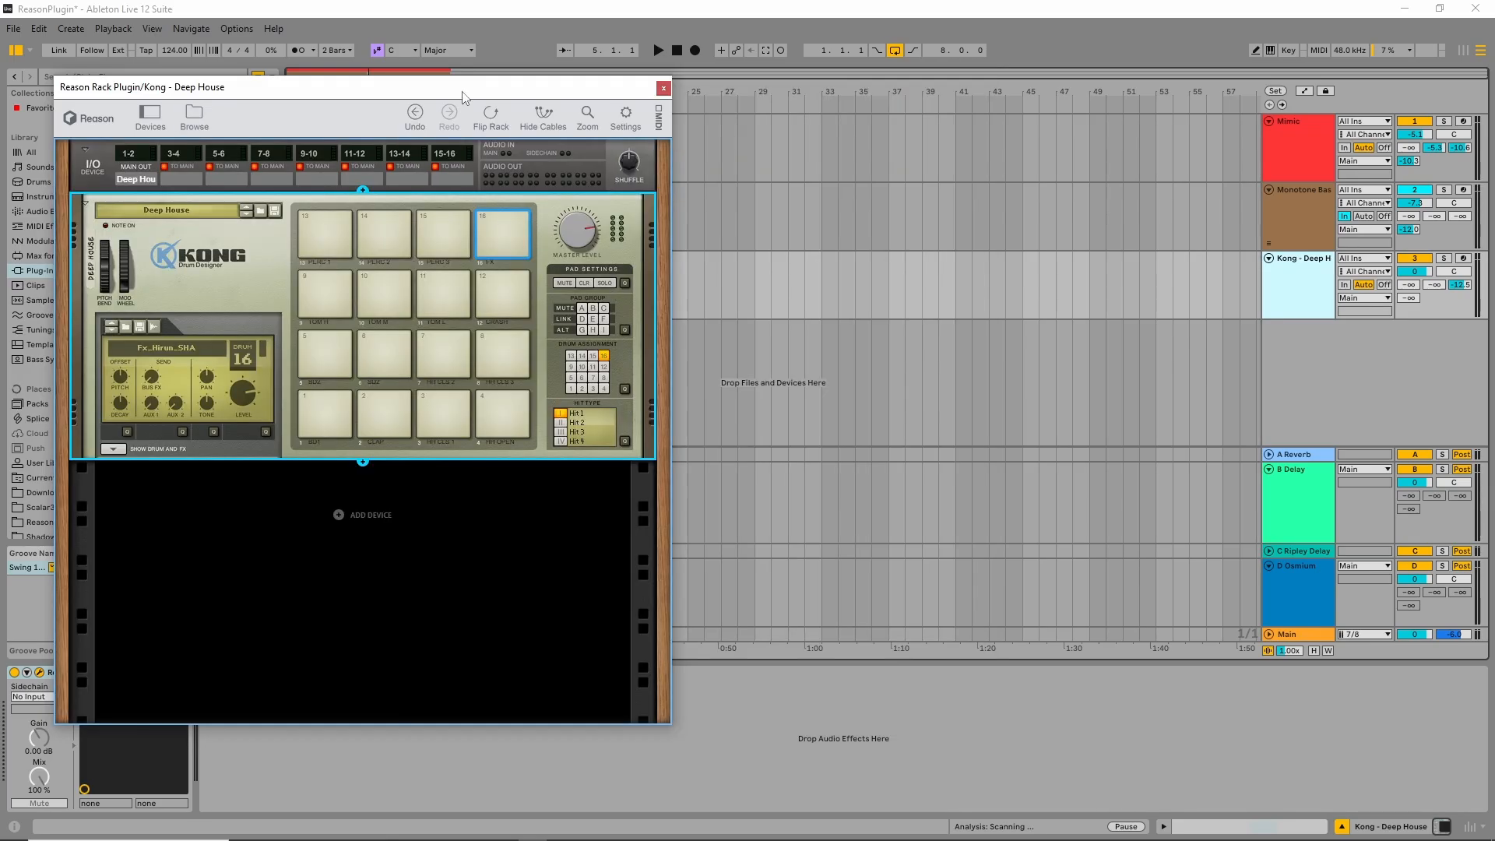
left_click_drag(466, 95, 775, 45)
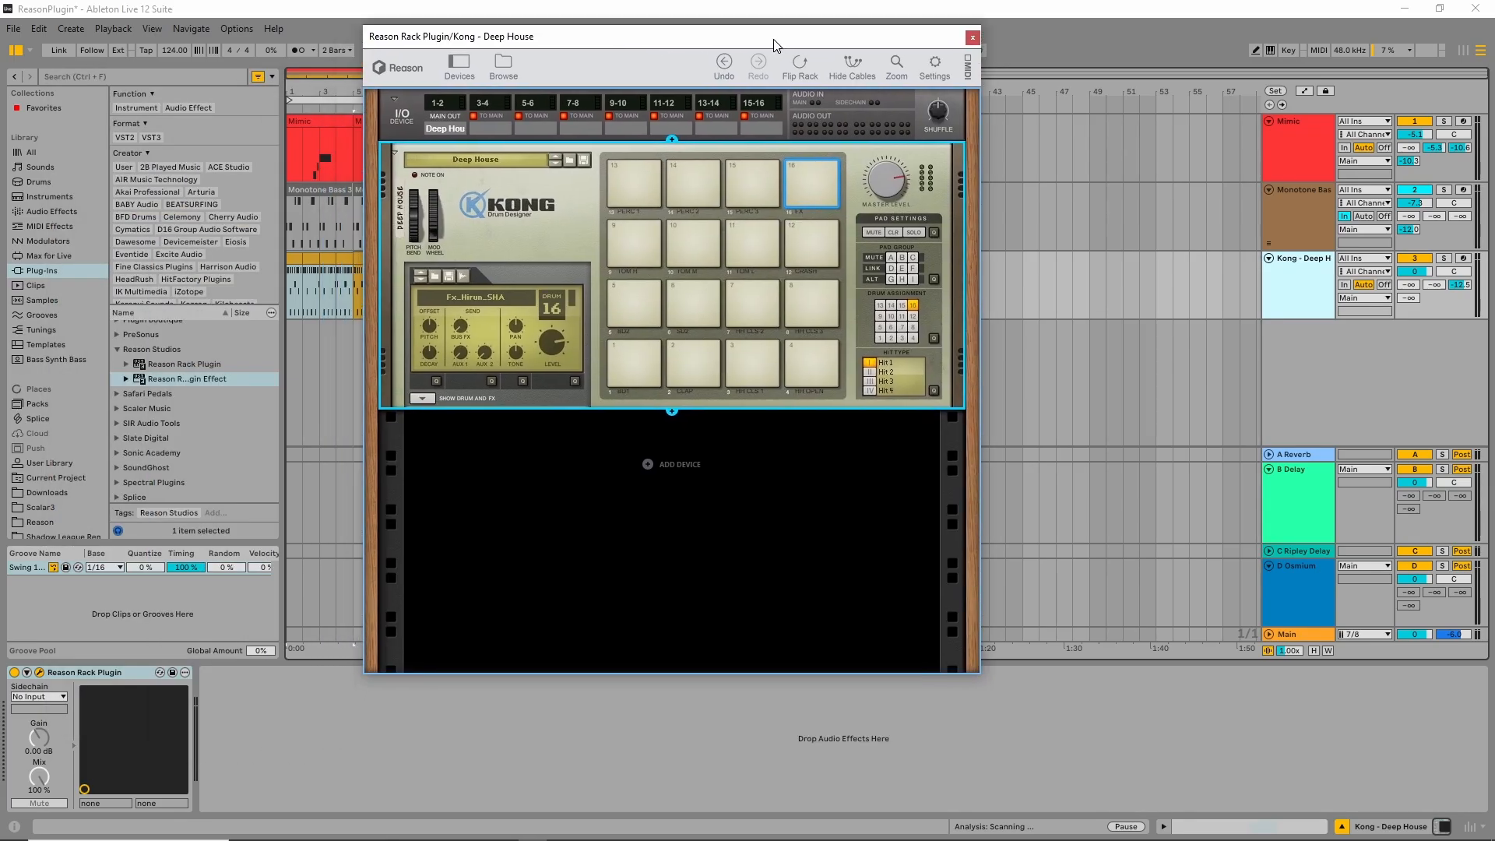
left_click(283, 730)
key("shift+Tab")
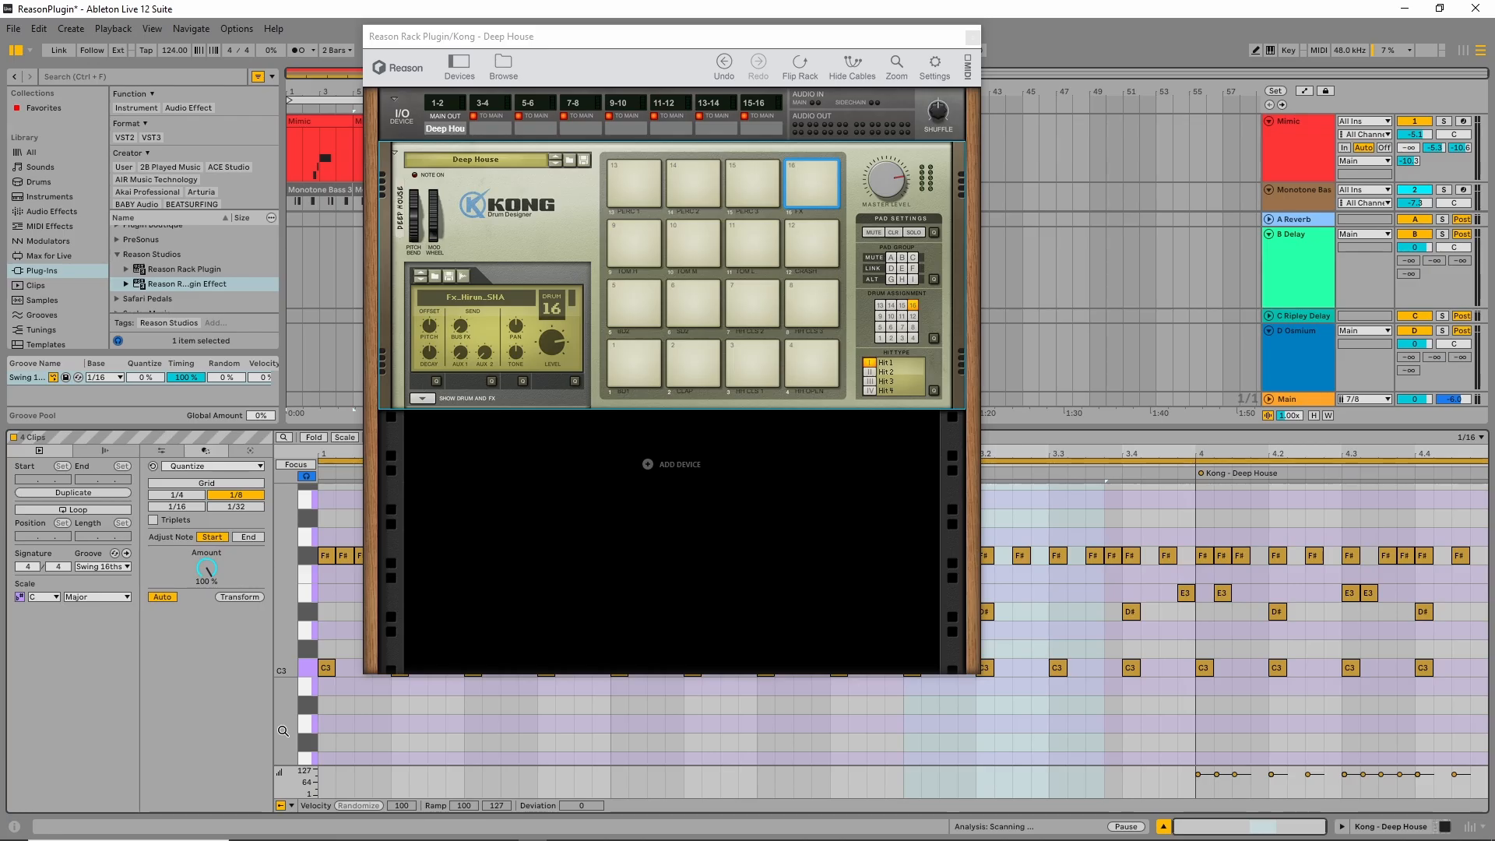
left_click_drag(661, 53, 918, 89)
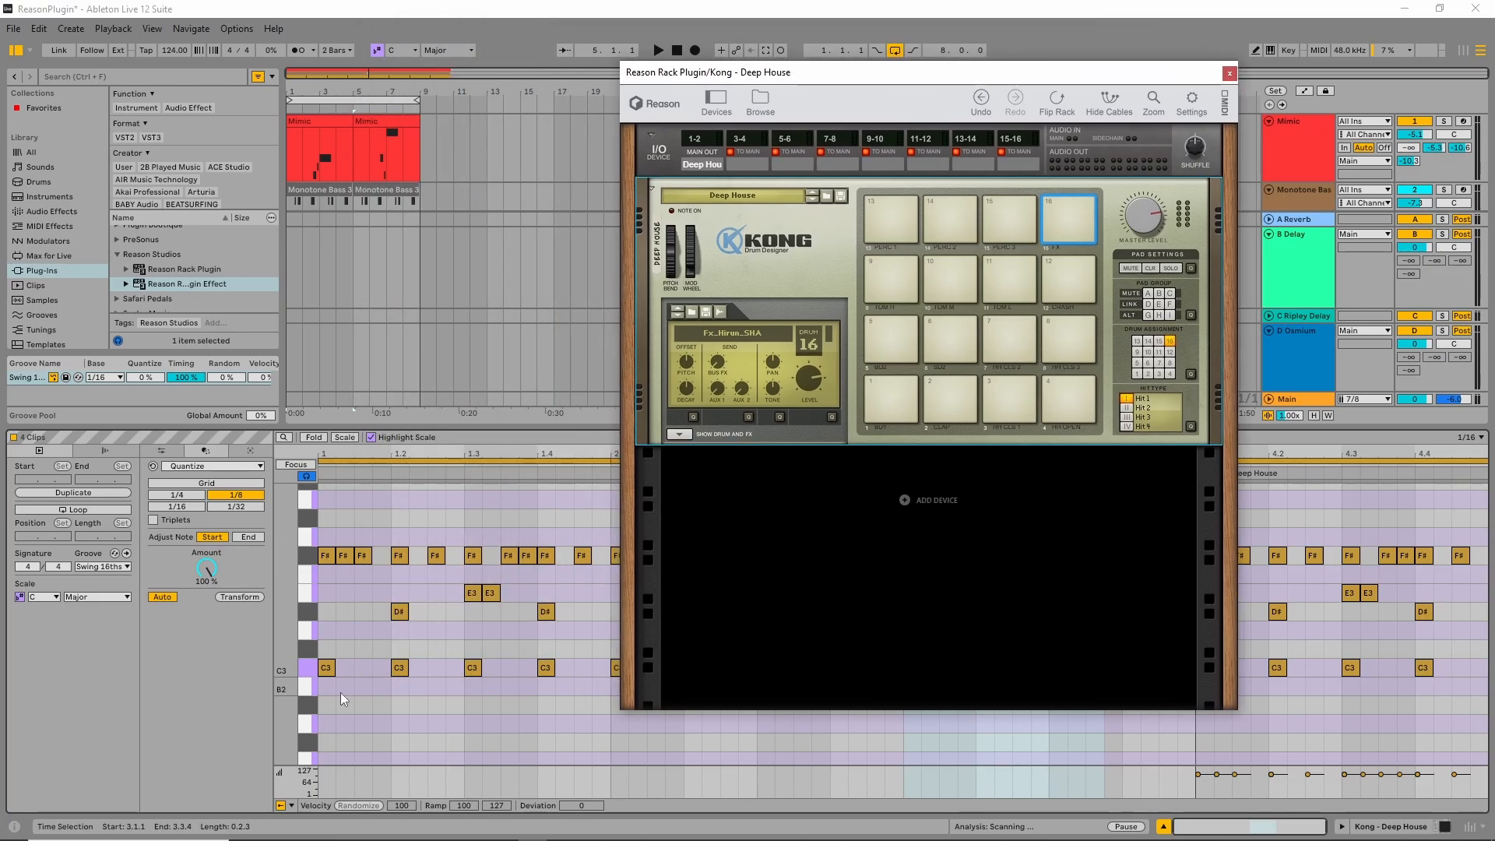
Audition the C3, D#3, F#3 and E3 rows of the Kong clips to hear which pads they trigger
left_click(307, 676)
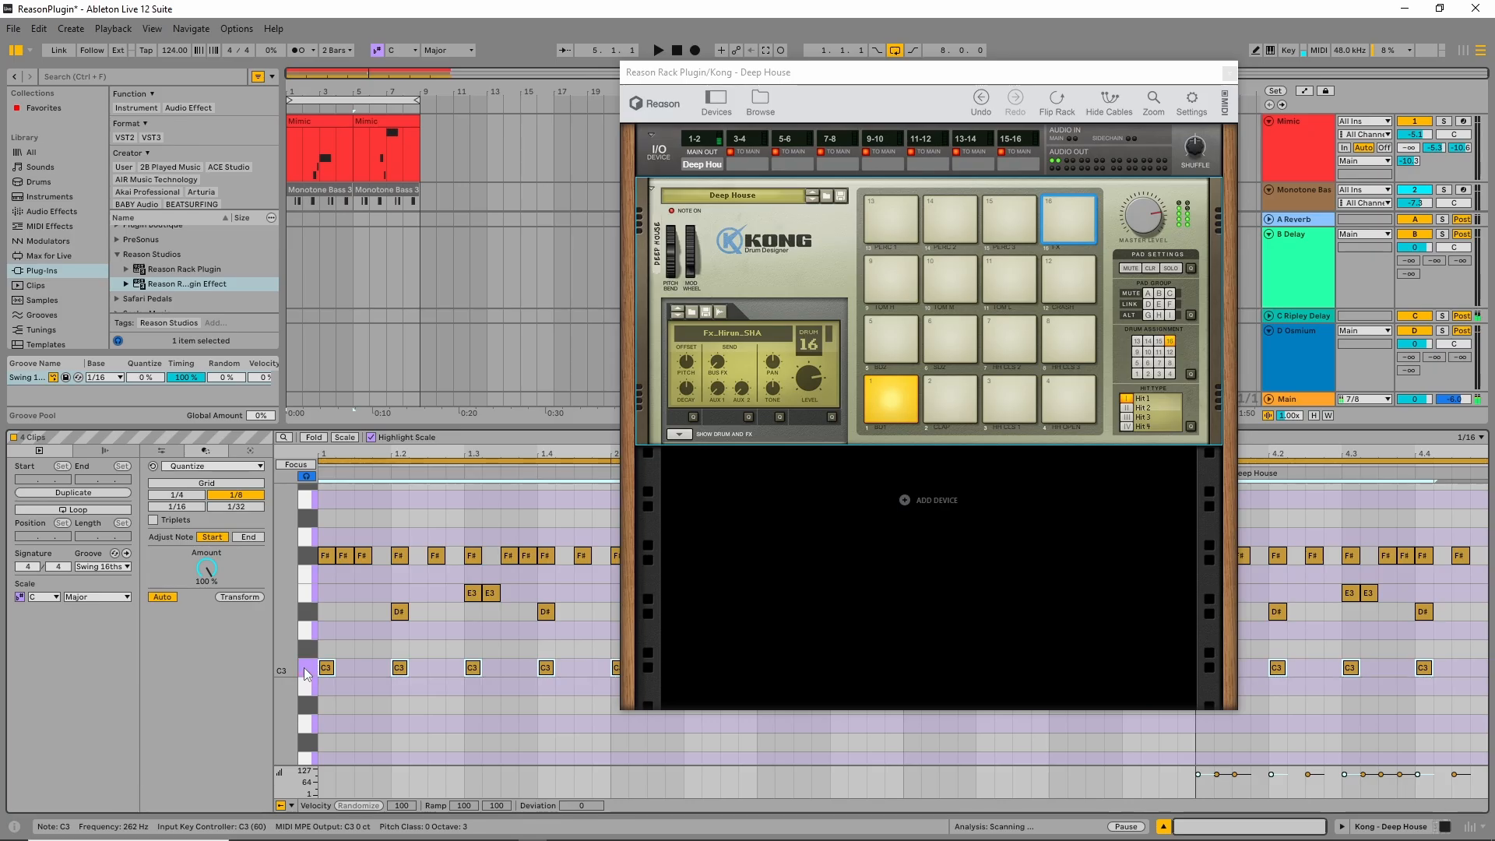
left_click(306, 614)
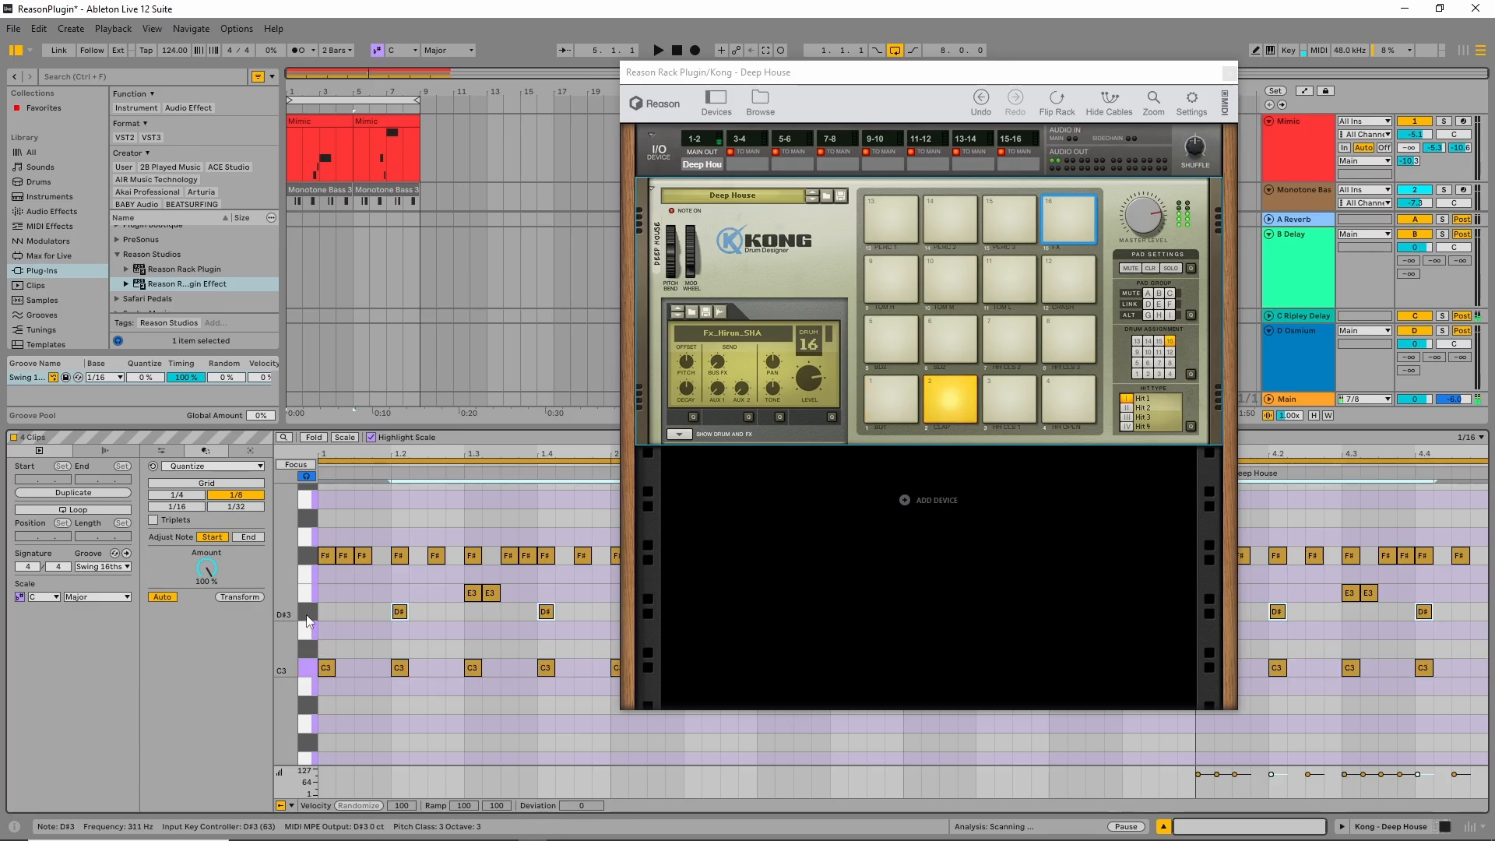
left_click(306, 558)
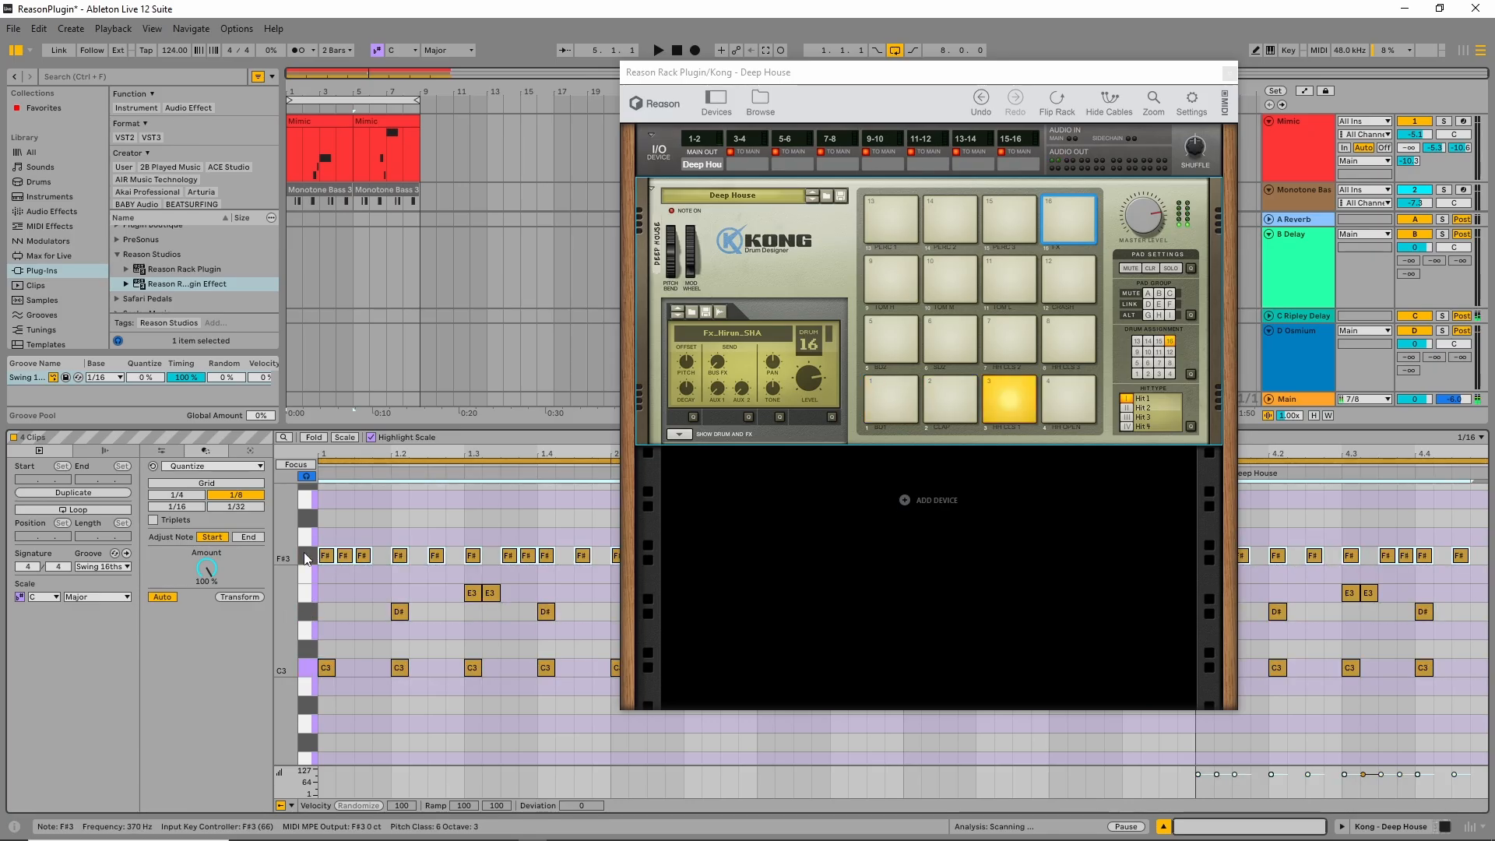
left_click(307, 594)
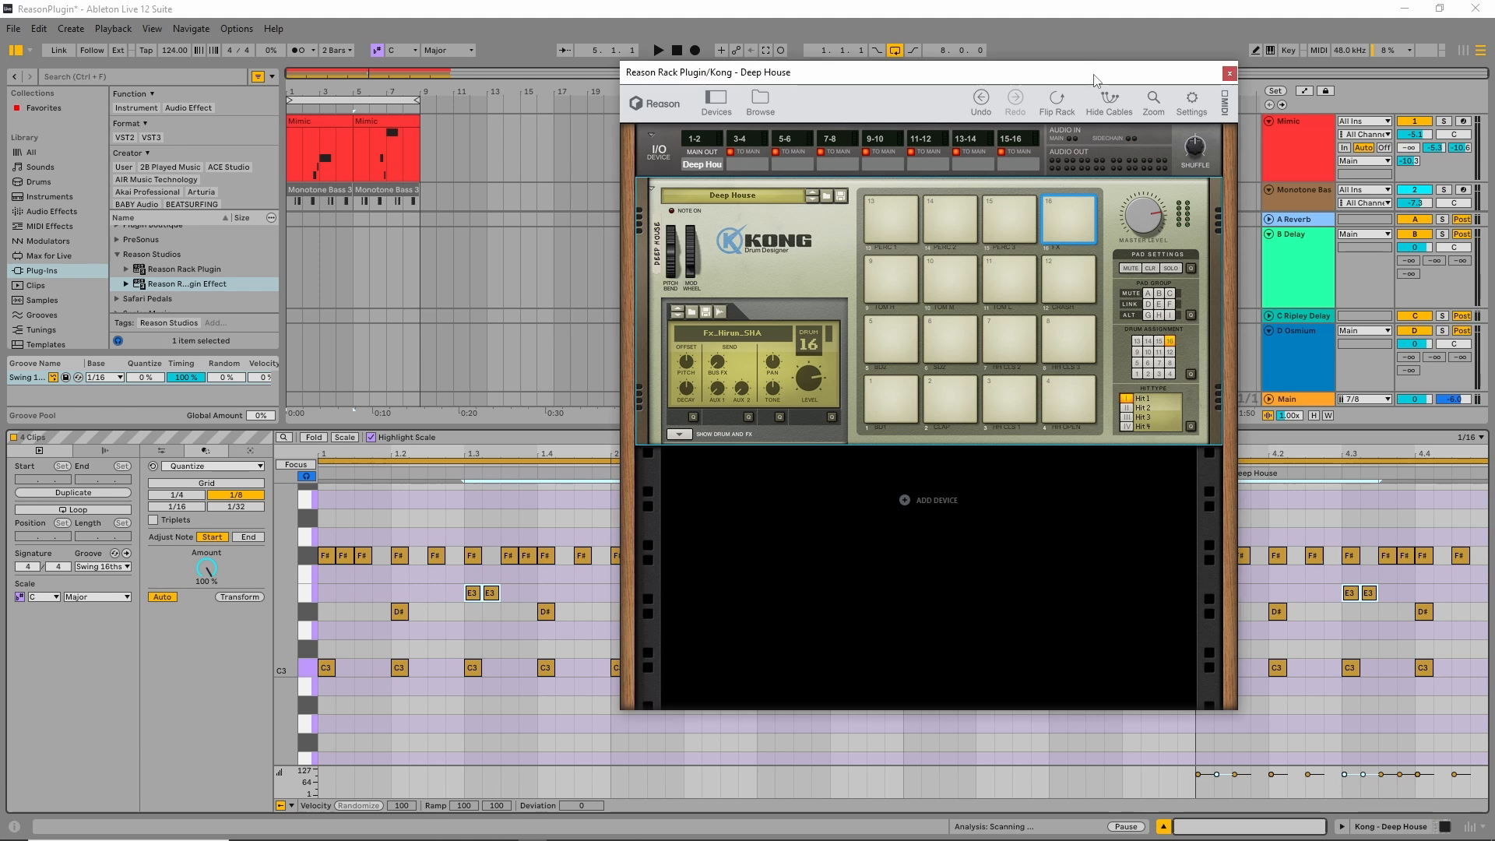
Move the Kong rack window aside and close it
left_click_drag(1099, 72, 911, 120)
left_click(1044, 120)
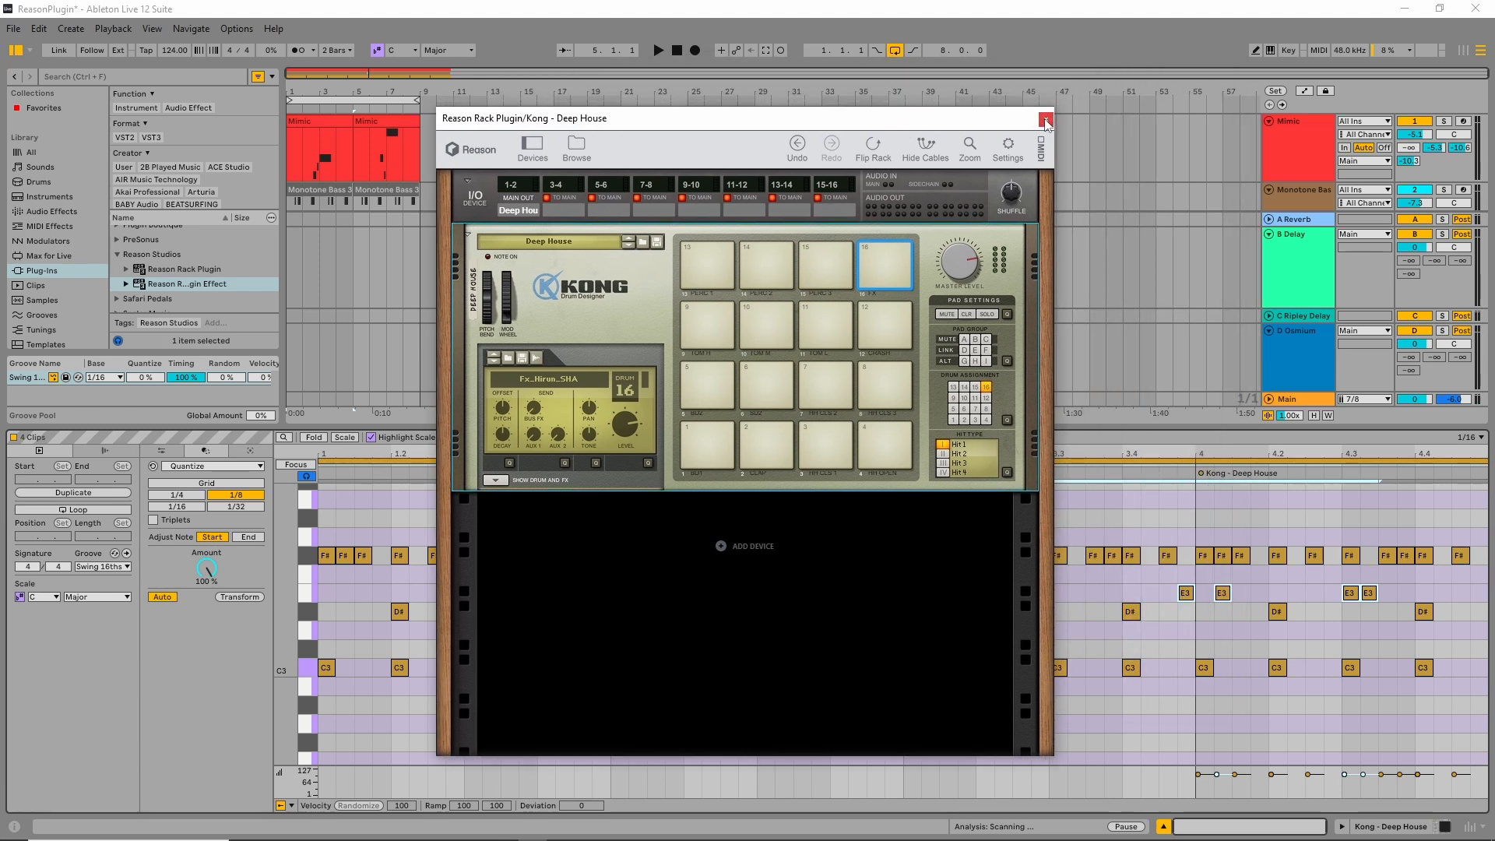
Collapse the B Delay return track, and expand the C Ripley Delay return to show its device chain
scroll(1315, 269, "down", 1)
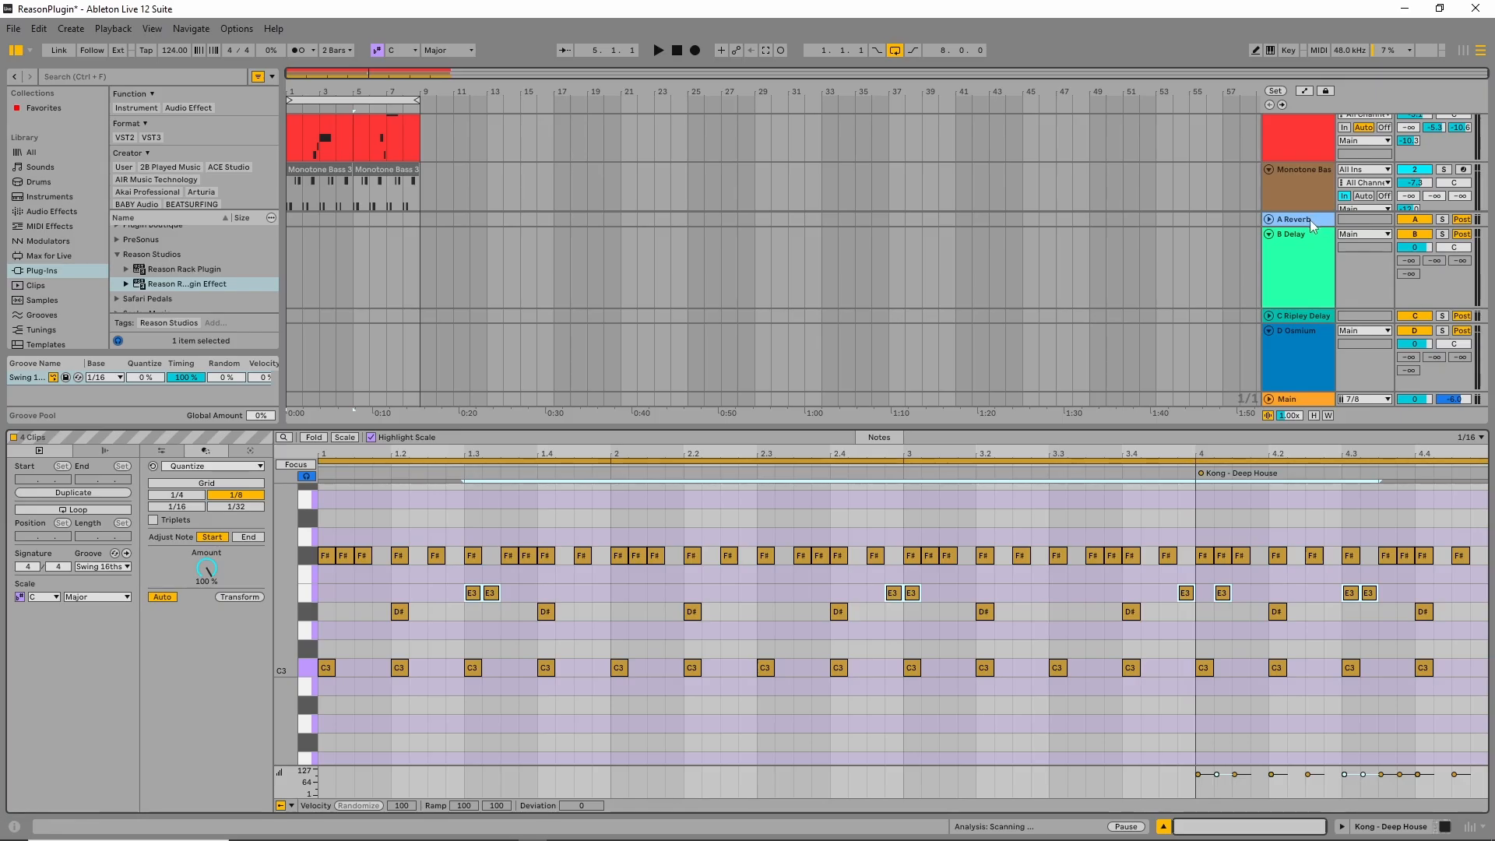
left_click(1268, 233)
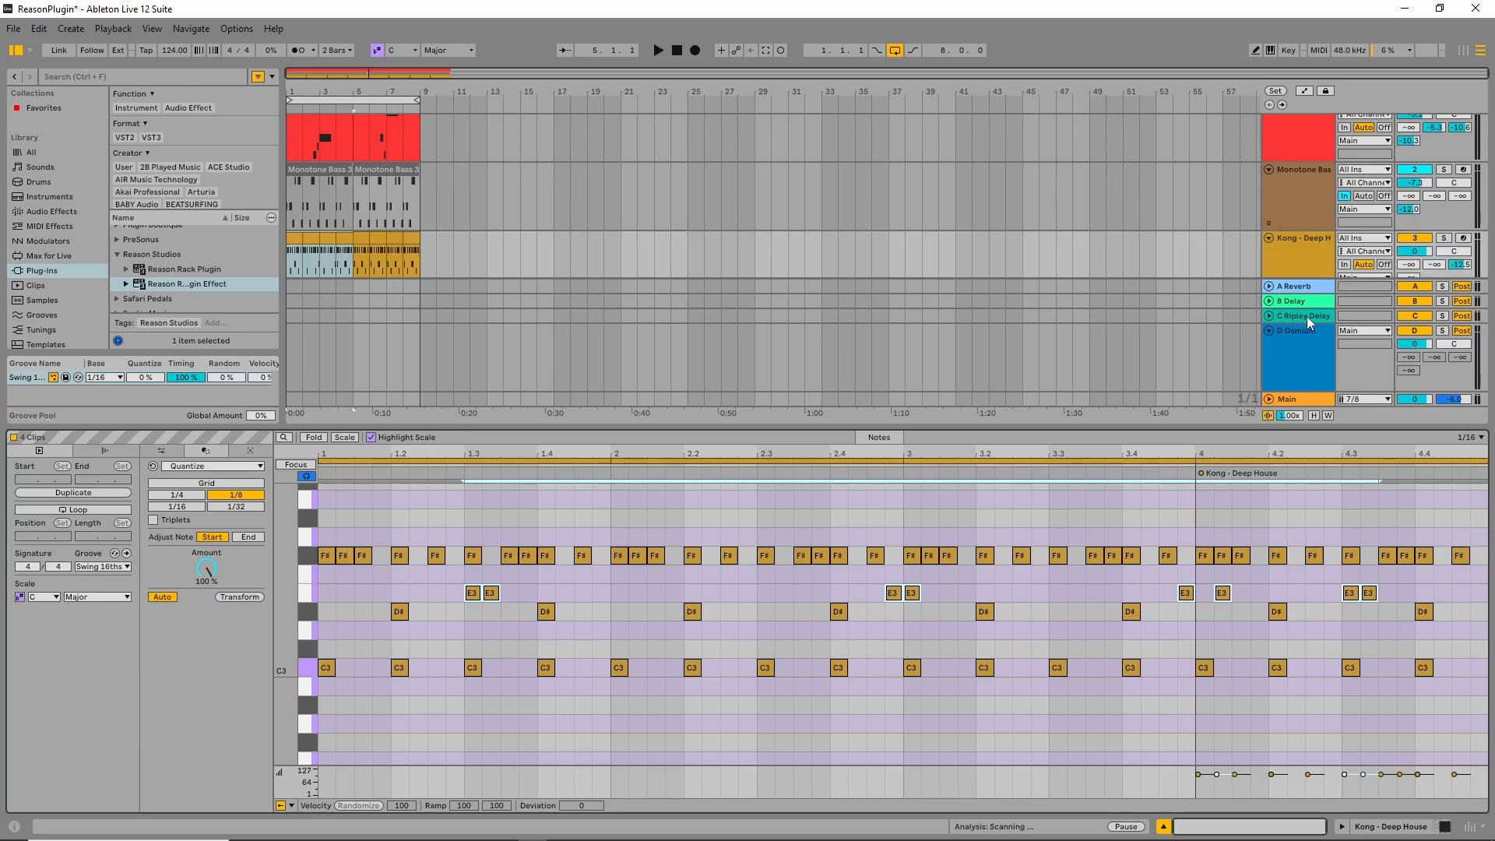
scroll(1307, 316, "down", 1)
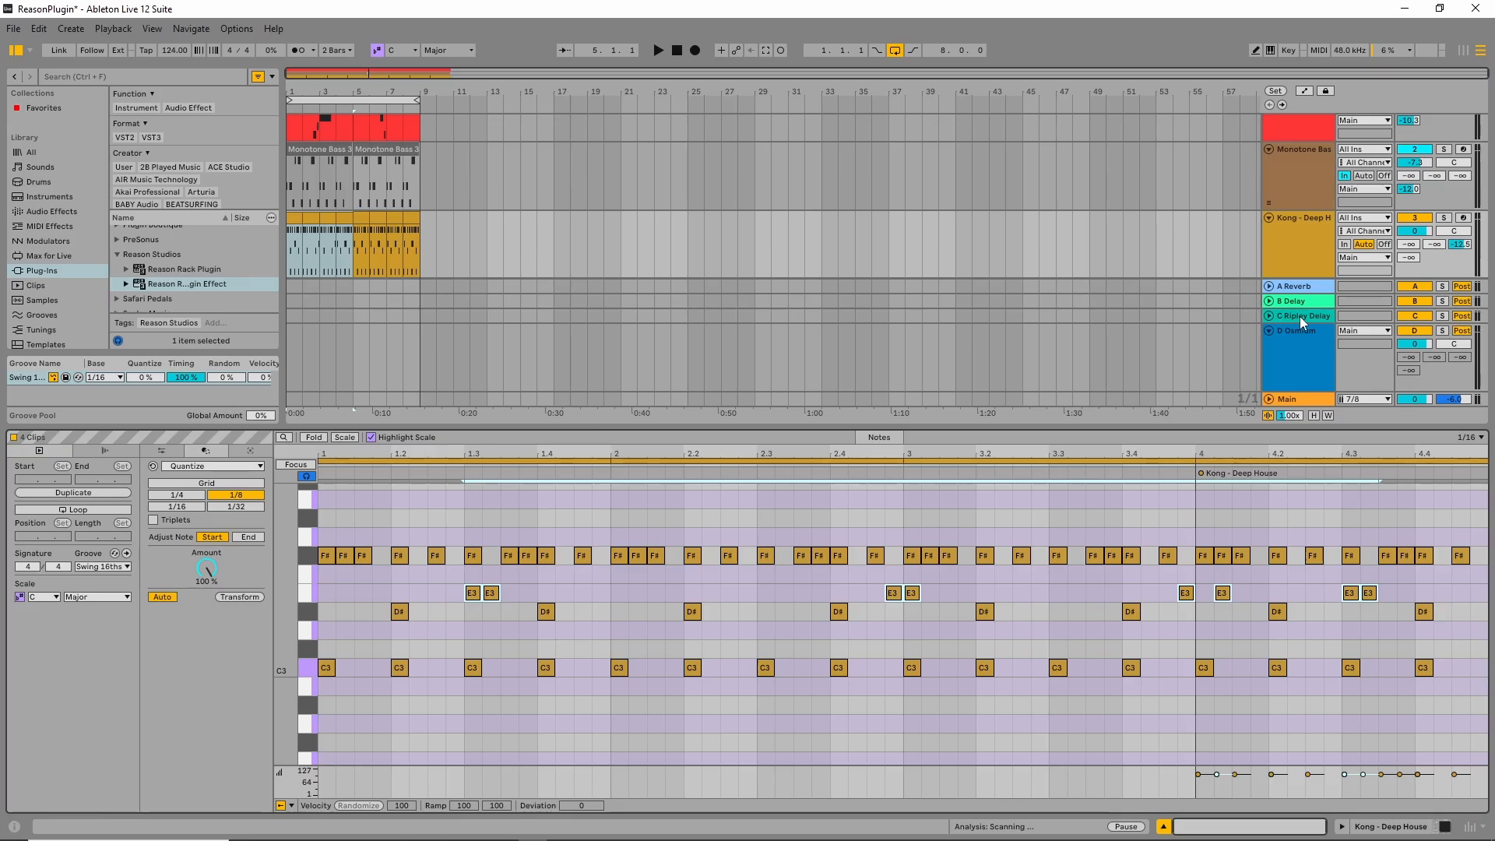
left_click(1270, 316)
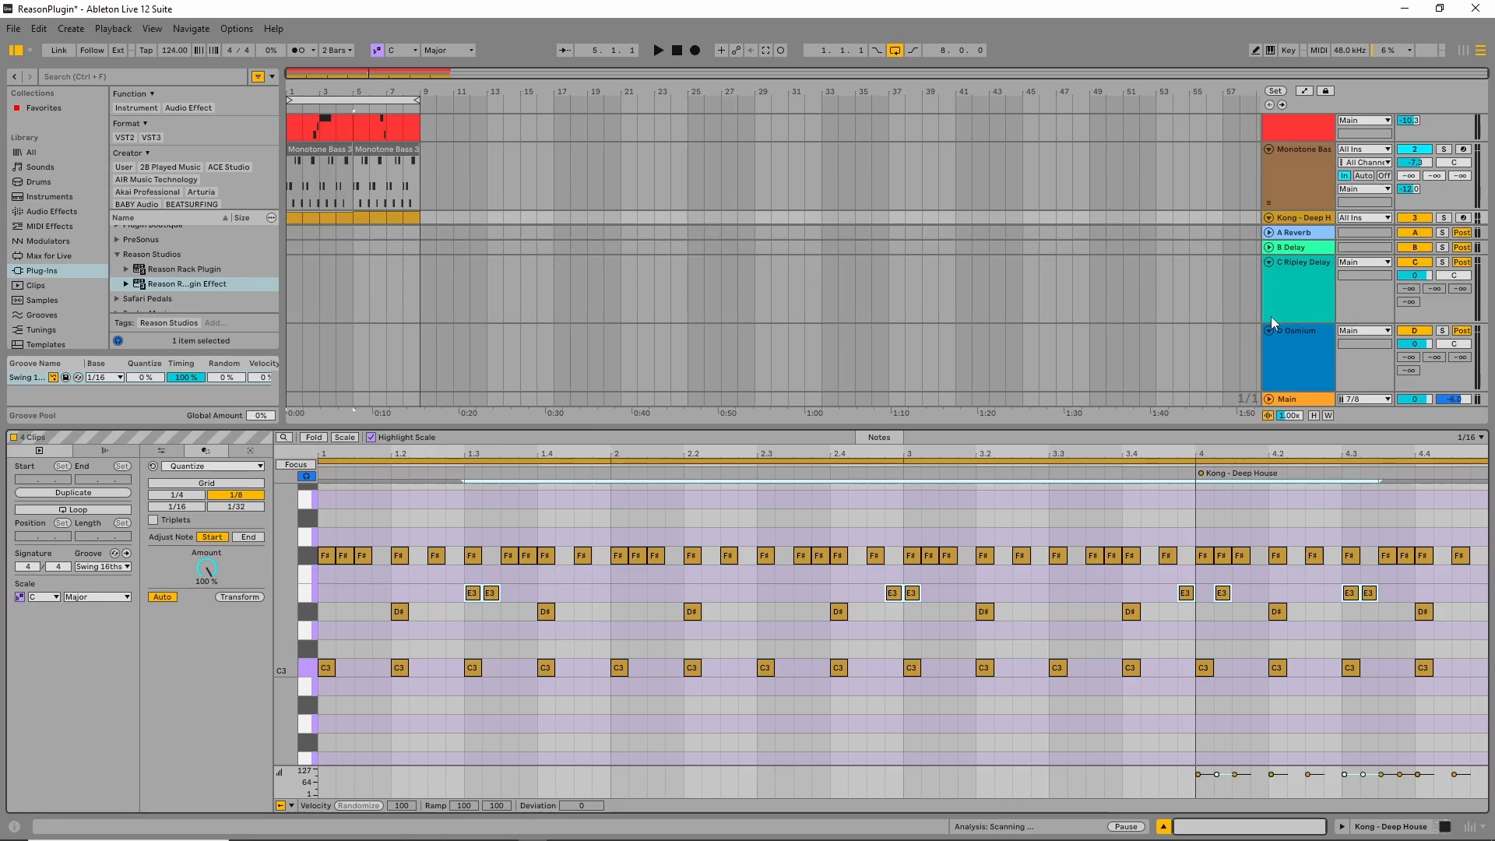
left_click(1300, 284)
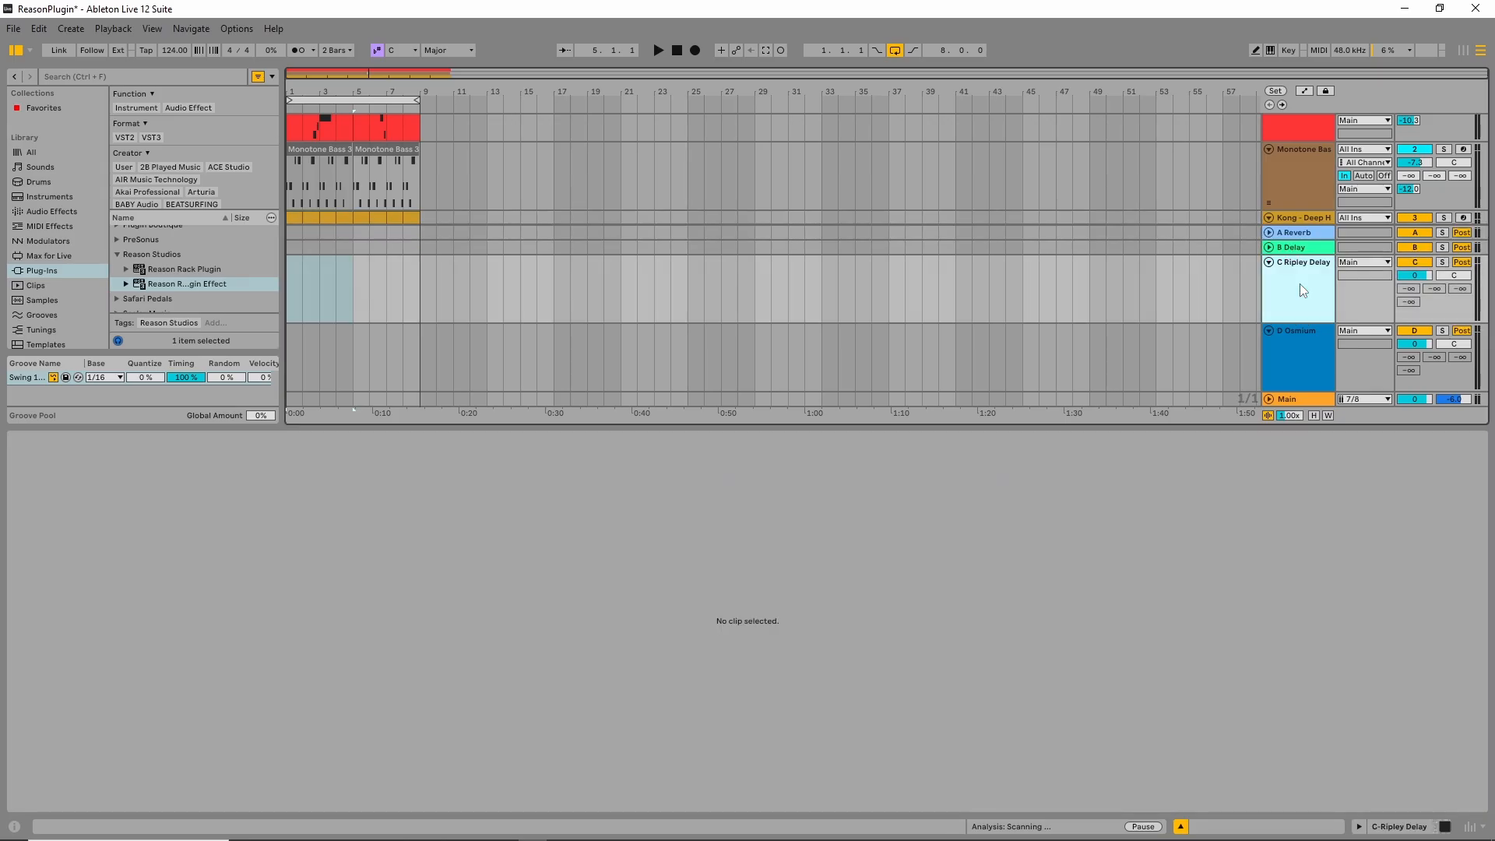
double_click(1300, 283)
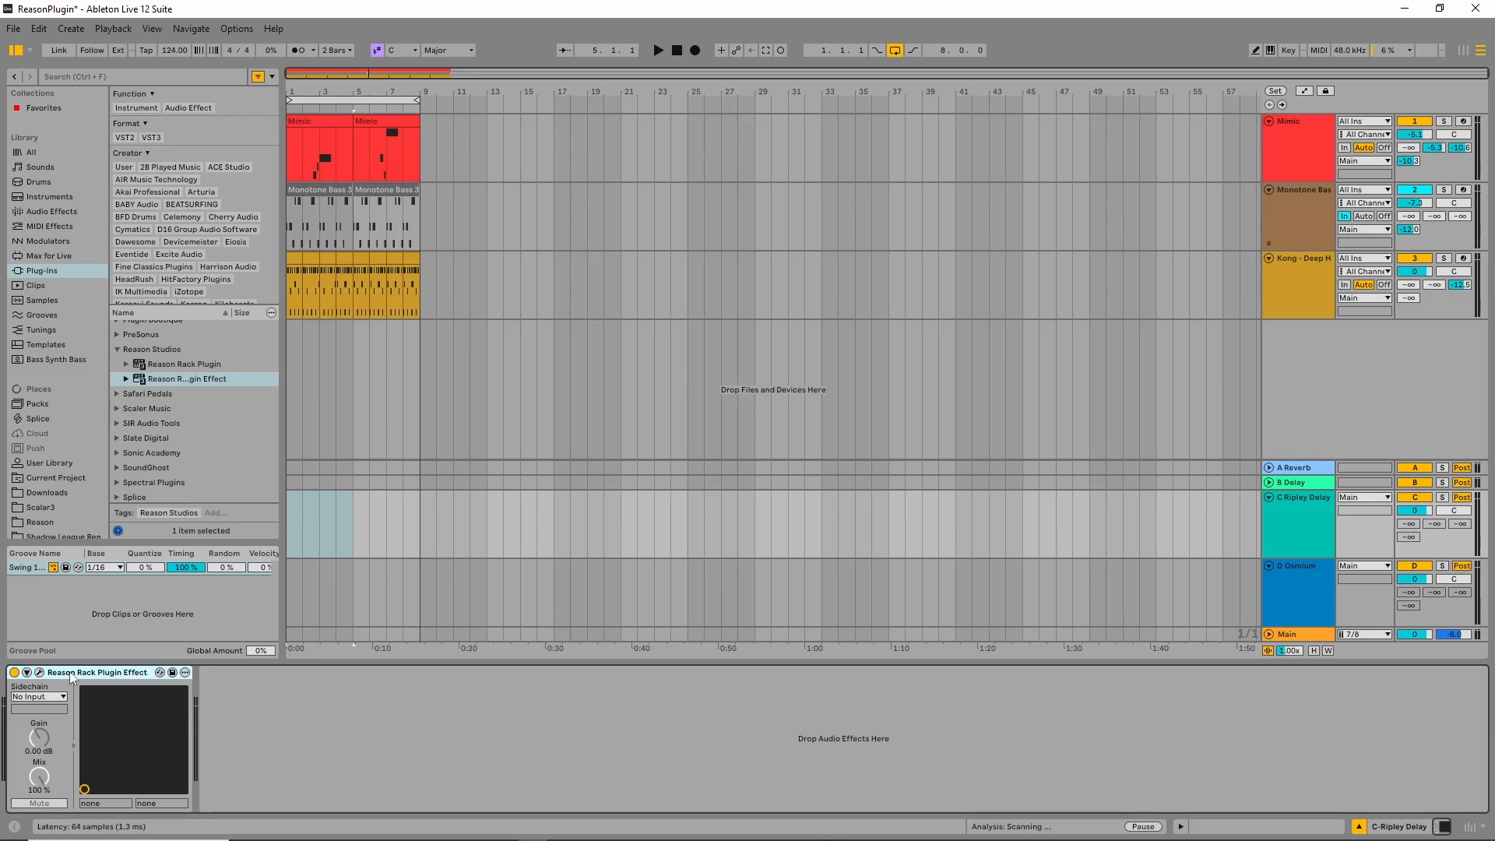
Open C Ripley Delay's Reason Rack Plugin Effect over the middle of the arrangement and unfold its I/O device
left_click(40, 672)
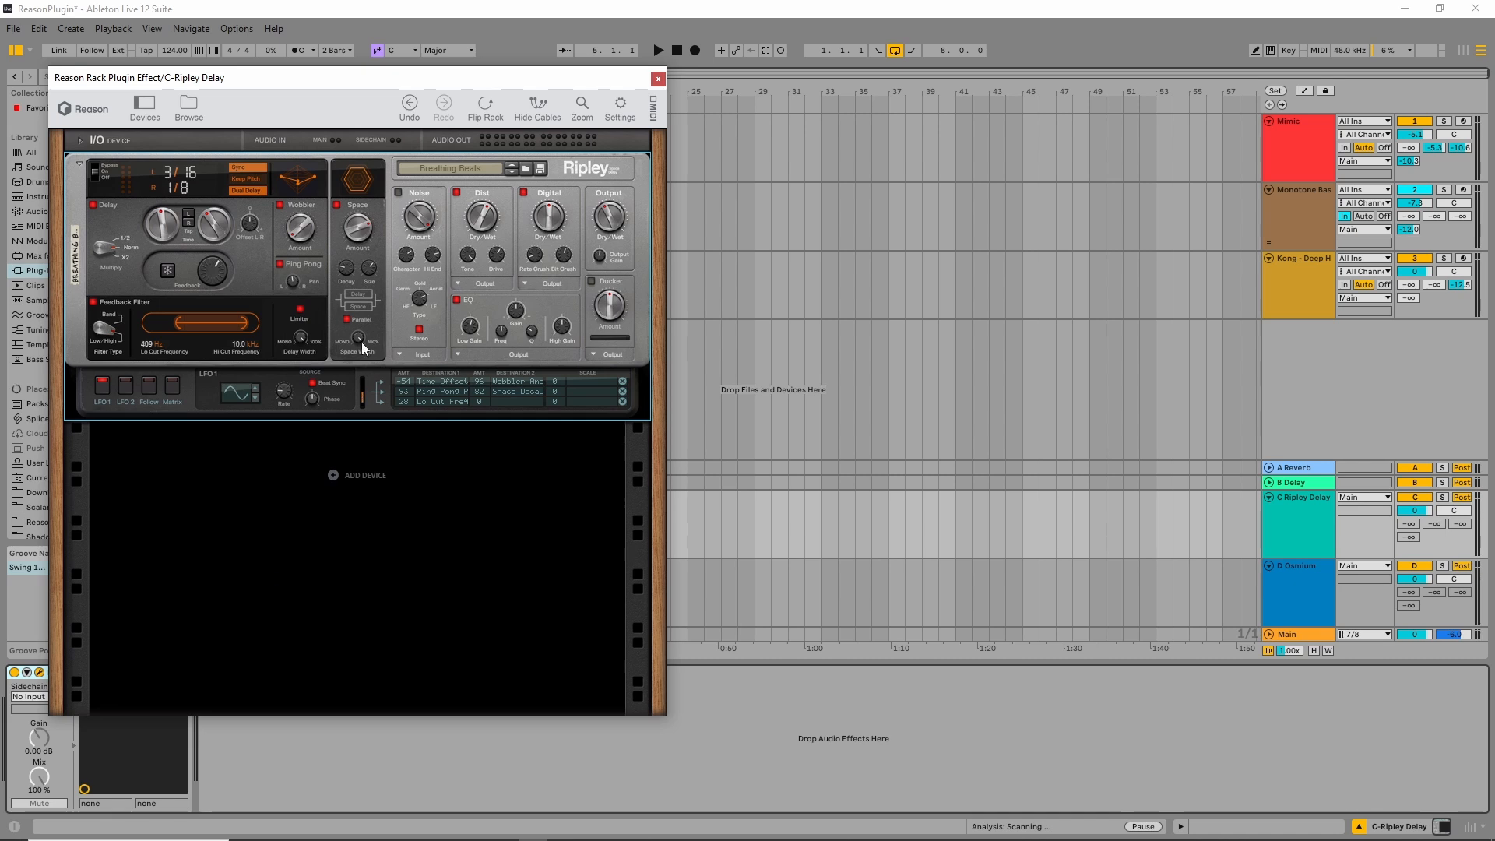
left_click_drag(391, 83, 771, 81)
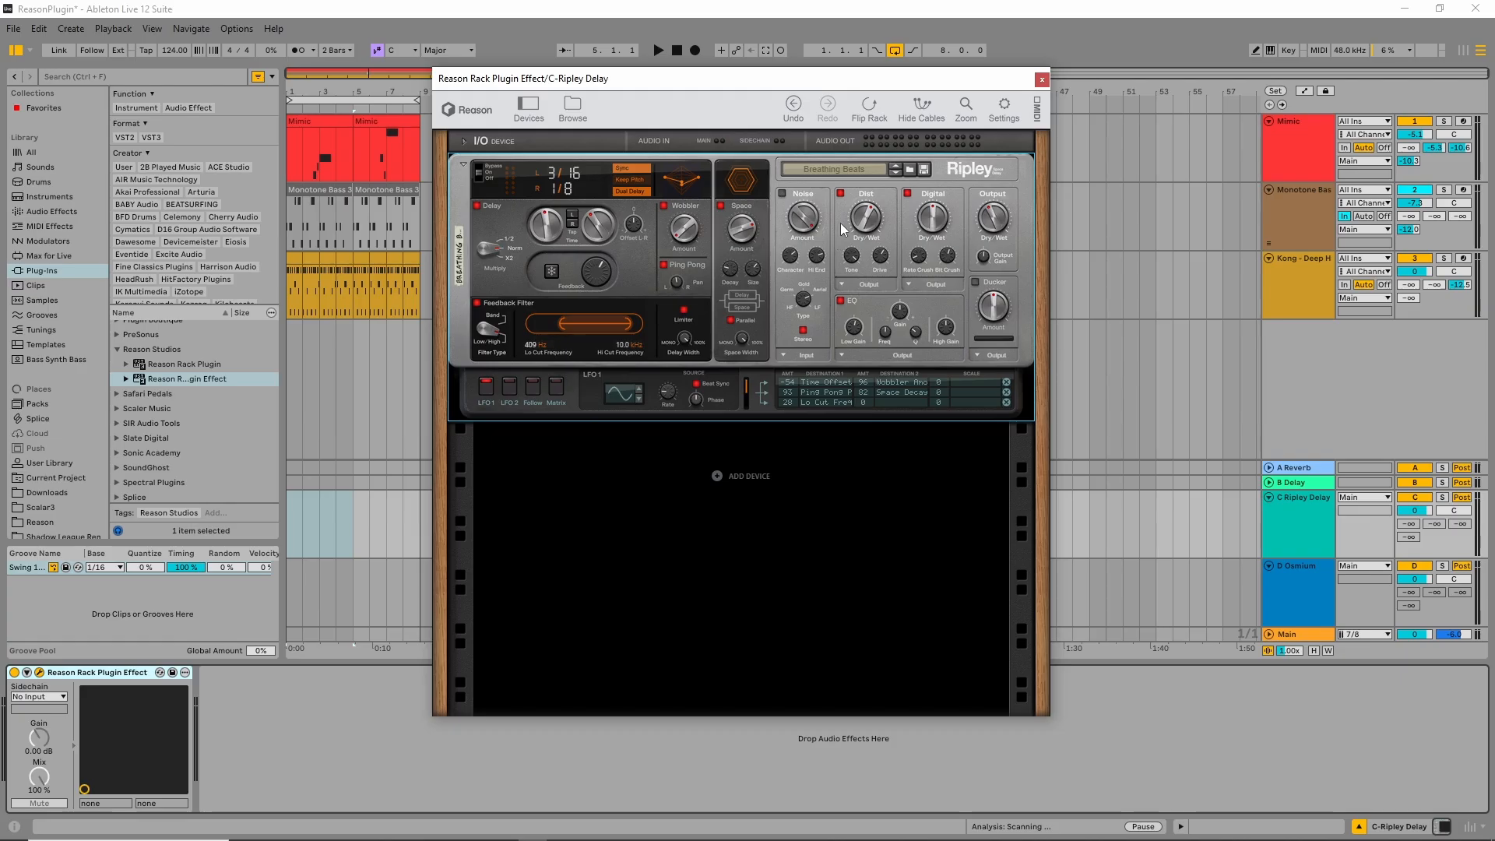
left_click(465, 142)
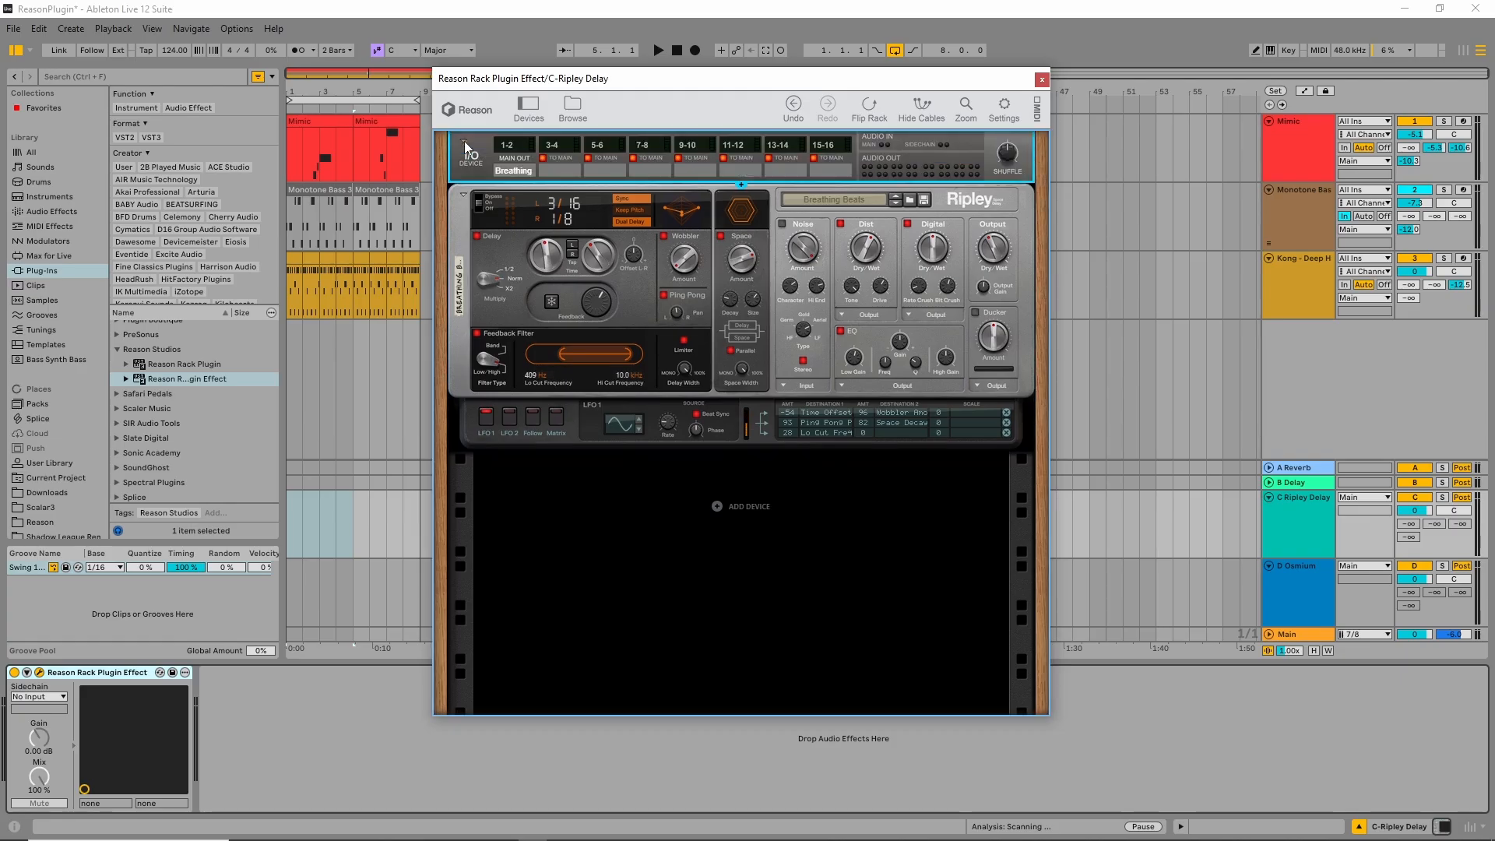
Show the rack's device palette and look through its Instruments, Utilities, Players and Effects categories
left_click(527, 113)
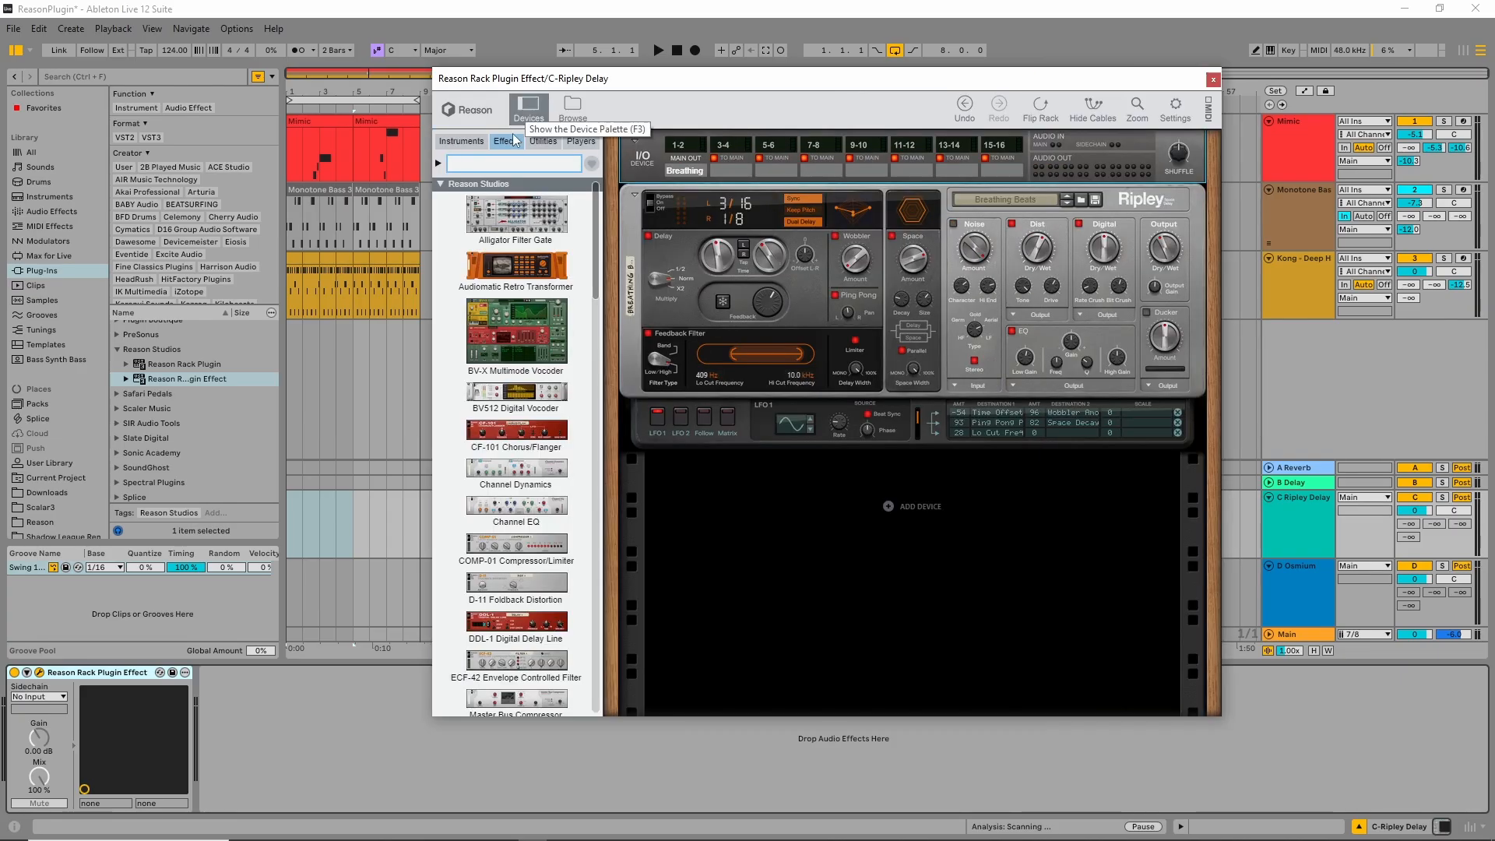
left_click(472, 144)
left_click(542, 143)
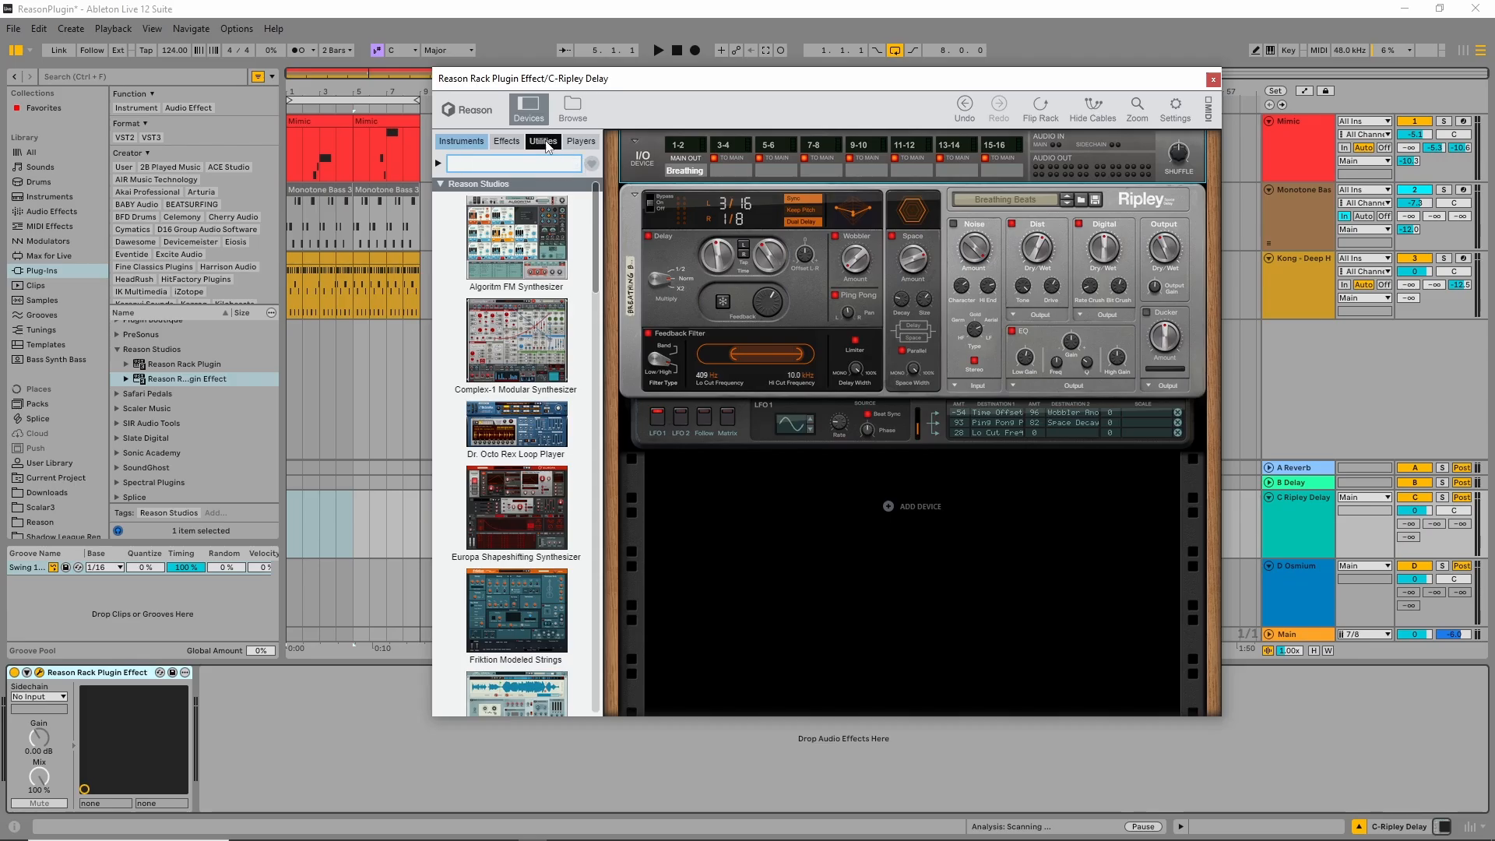
left_click(581, 143)
left_click(510, 142)
Add a Complex-1 Modular Synthesizer from the instruments below Ripley in the rack, and delete it again
left_click(466, 145)
left_click_drag(517, 343, 957, 577)
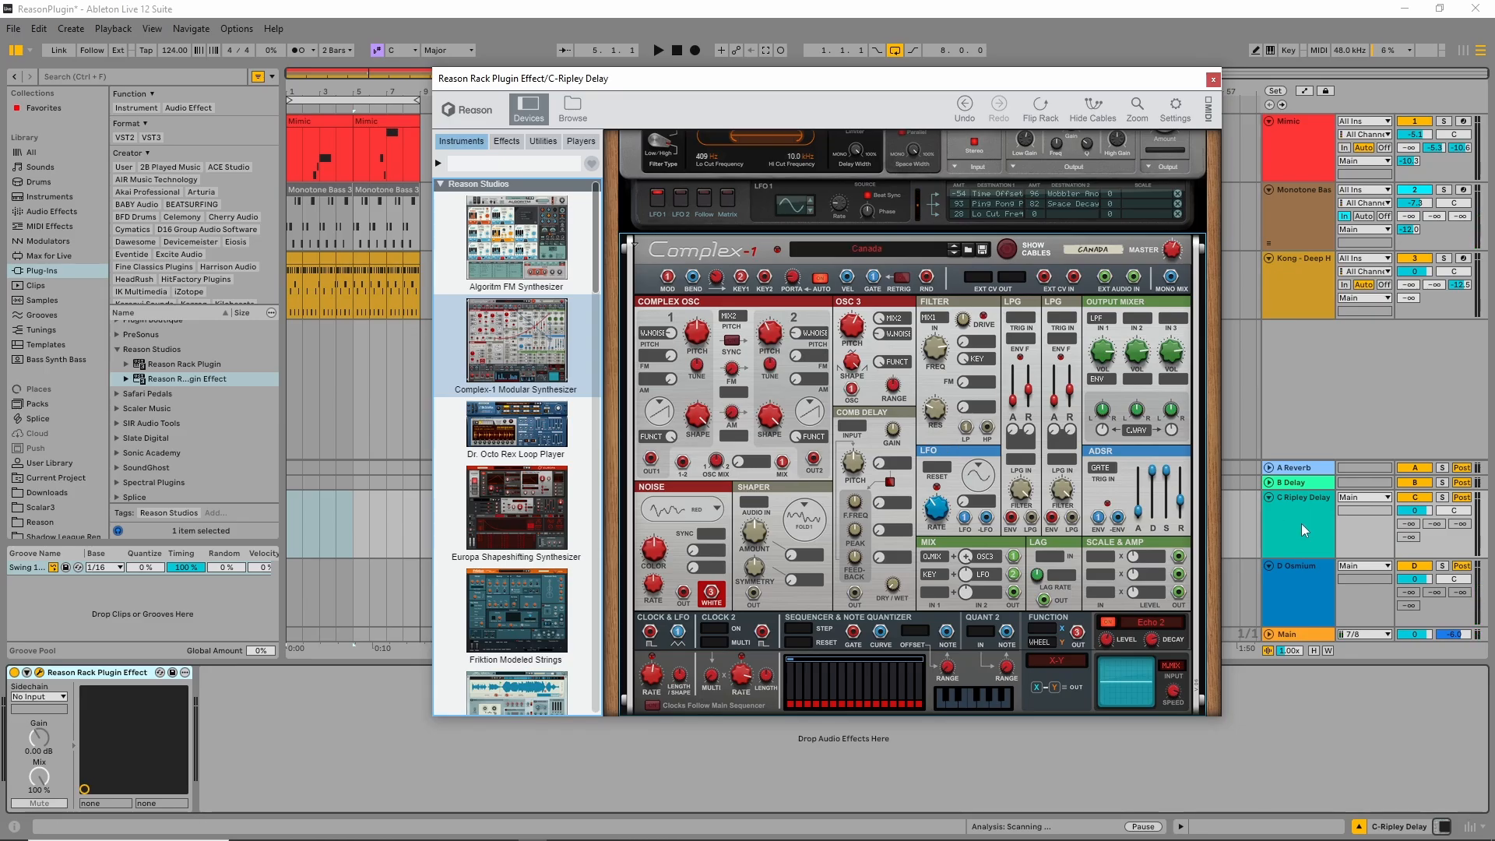
left_click(894, 411)
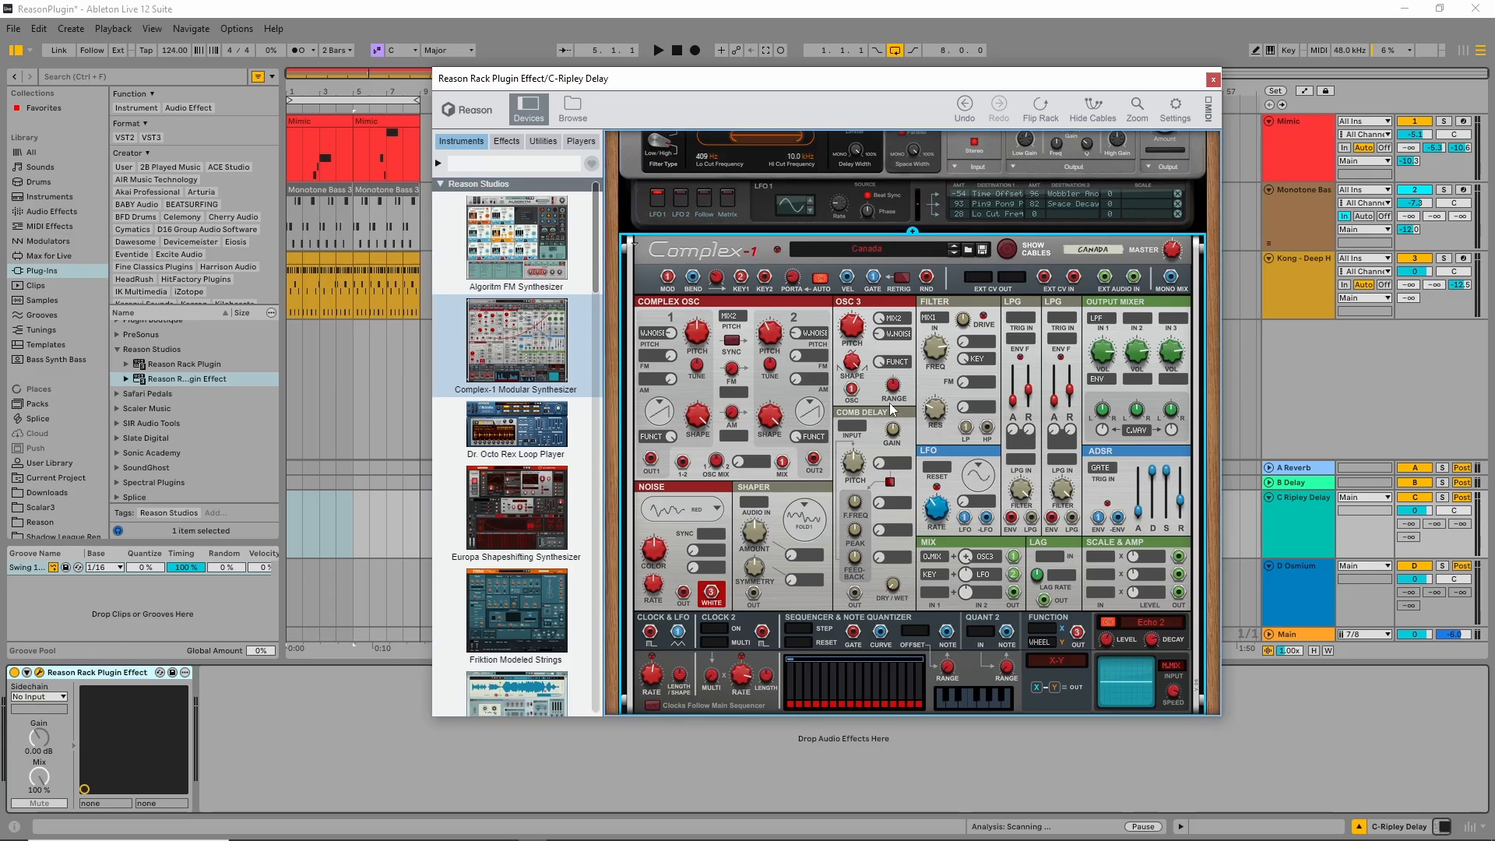
key("Delete")
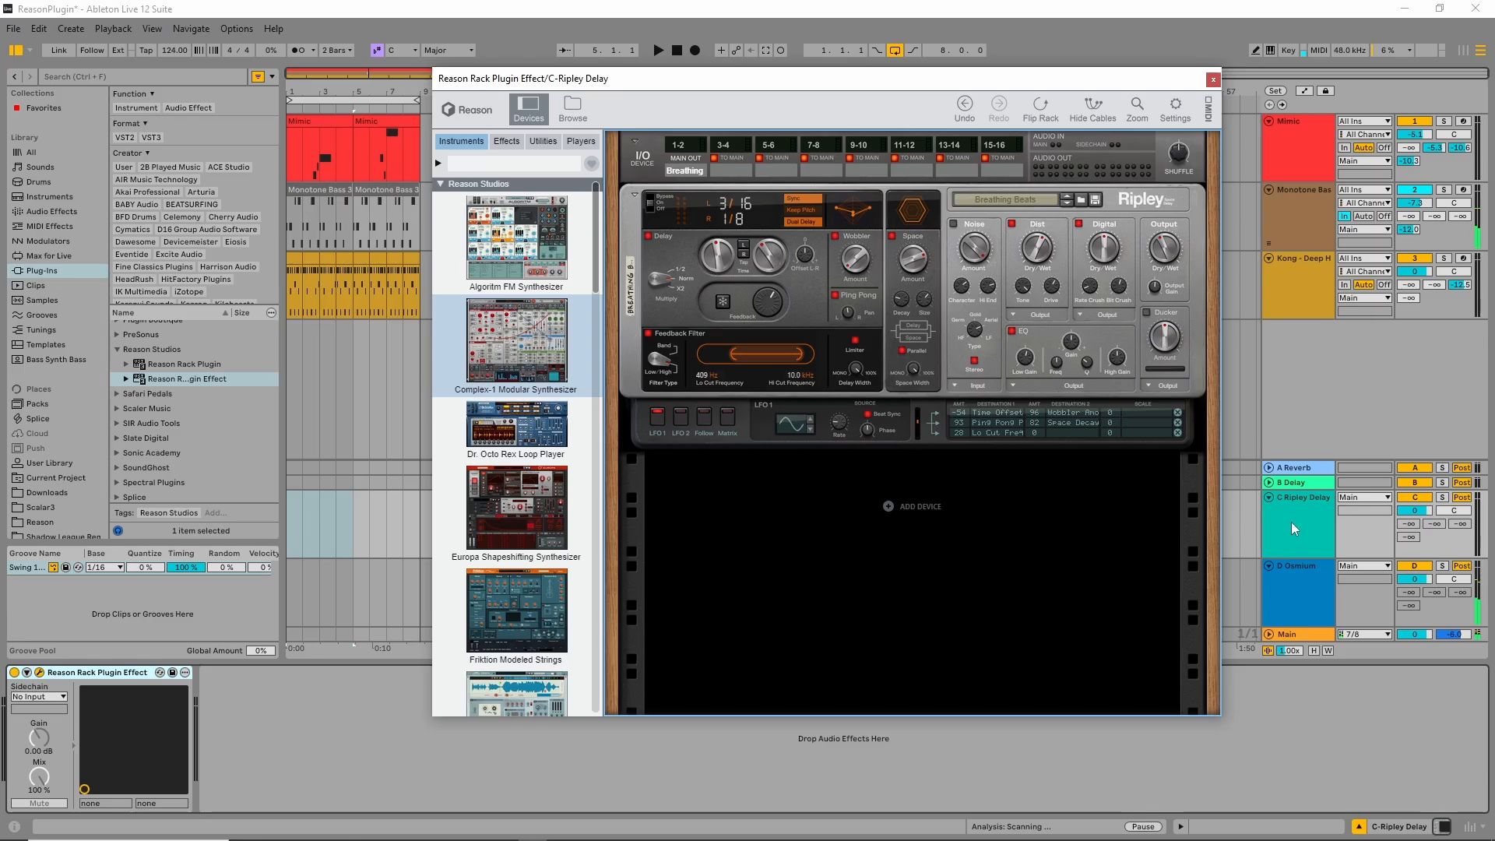
Set the Mimic track's input monitoring to In and the Monotone Bass track's to Auto
left_click(1293, 138)
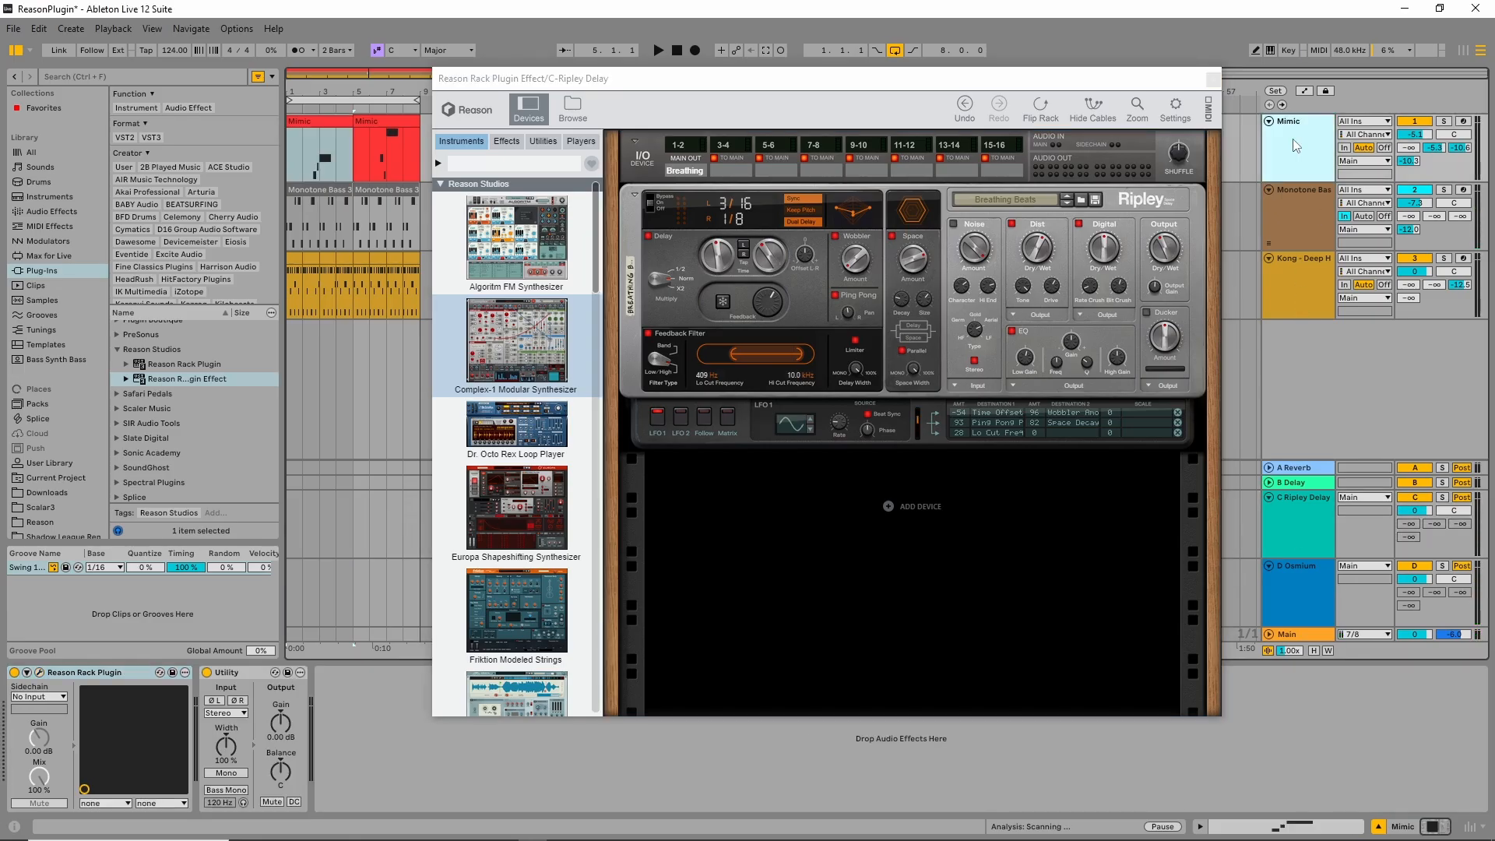
left_click(1344, 147)
left_click(1345, 218)
left_click(1364, 217)
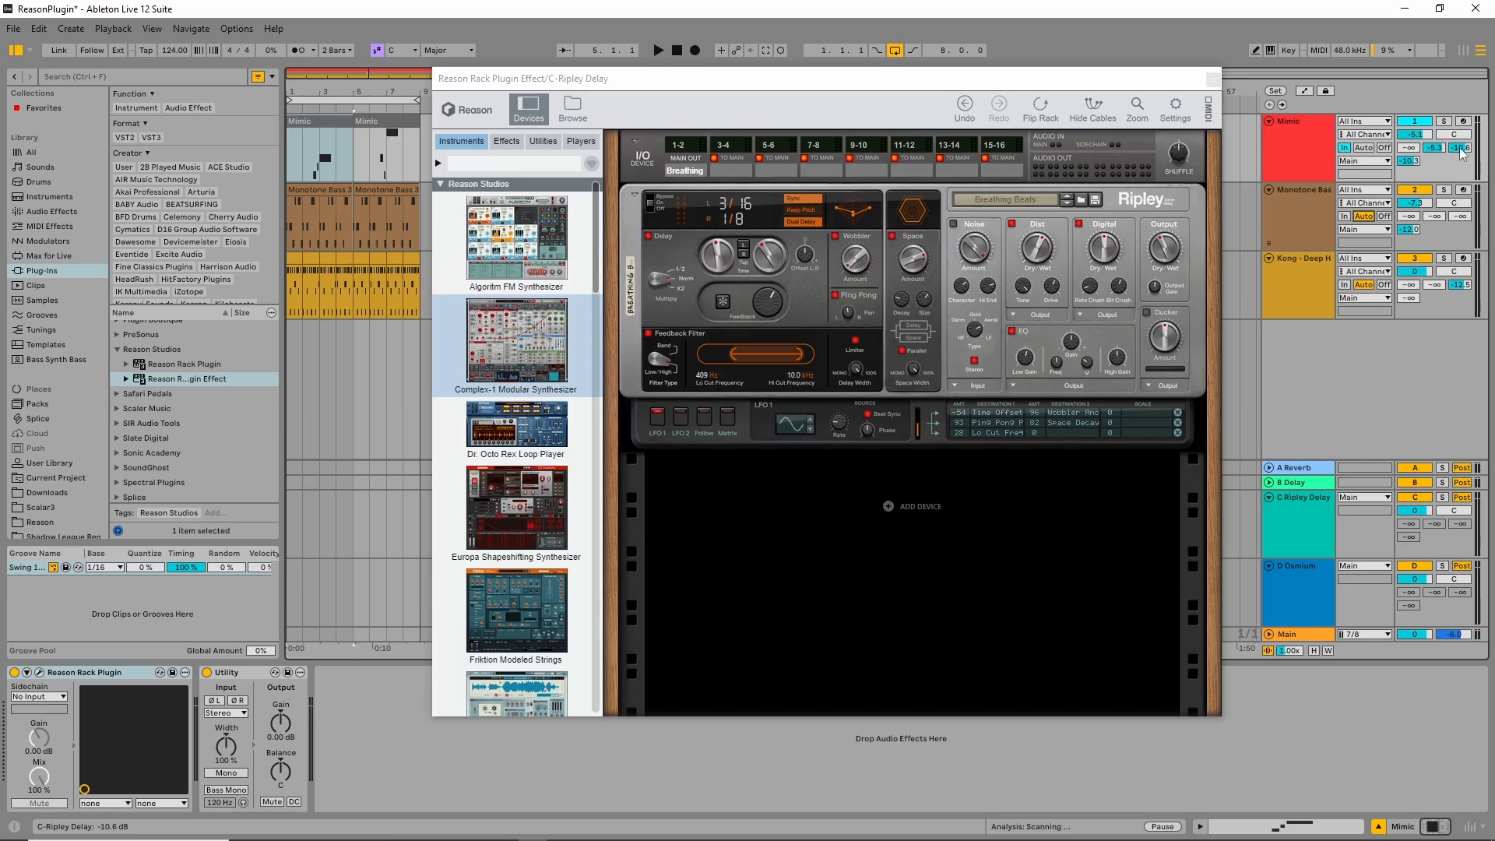
Raise the Mimic track's send to C Ripley Delay to 0 dB, and select the Ripley device in the rack
left_click_drag(1461, 152, 1462, 141)
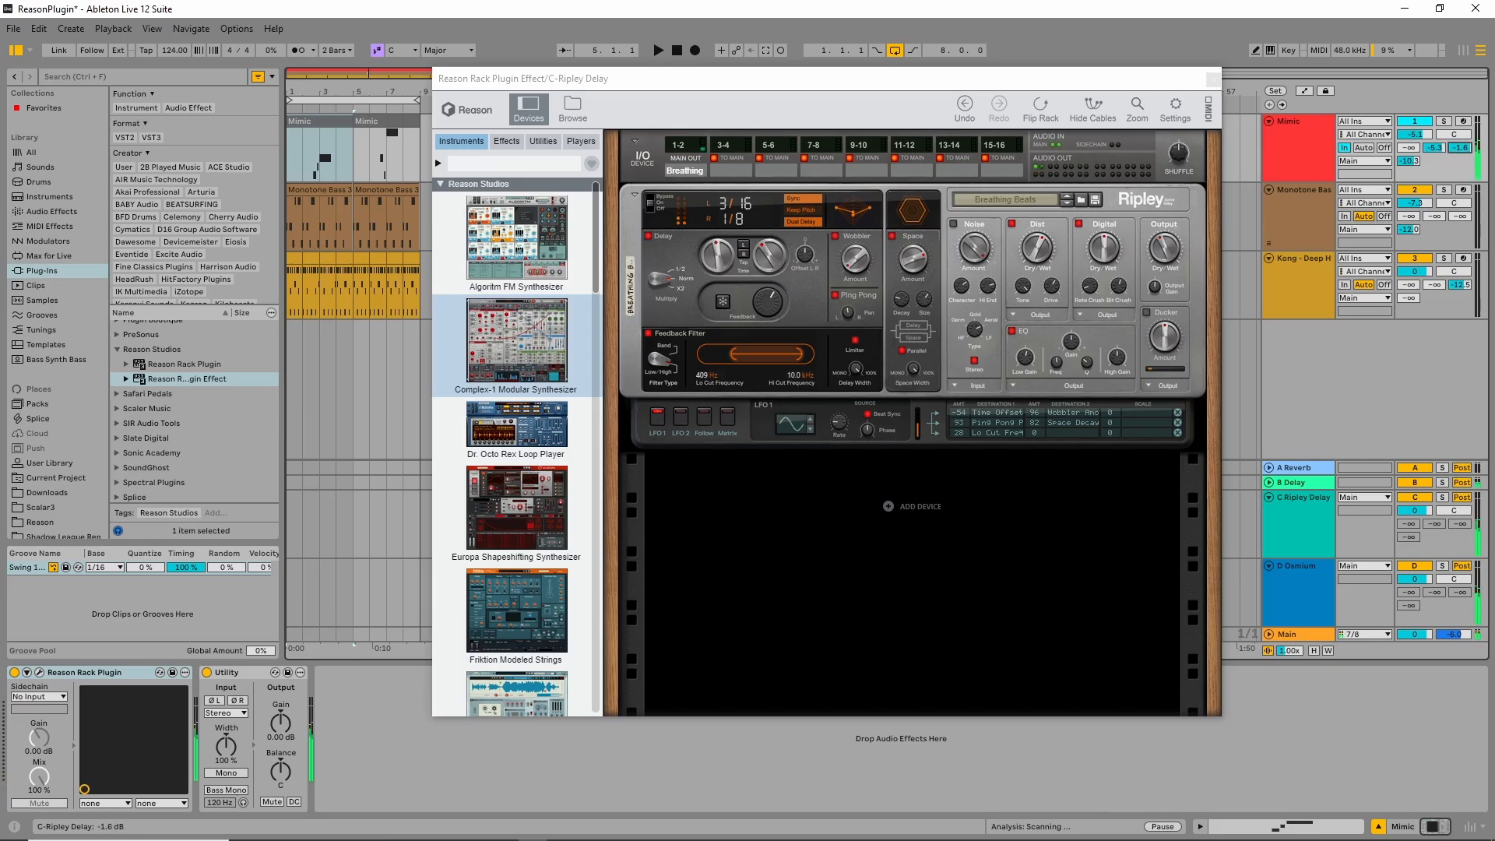
left_click_drag(1461, 148, 1461, 136)
left_click(1181, 226)
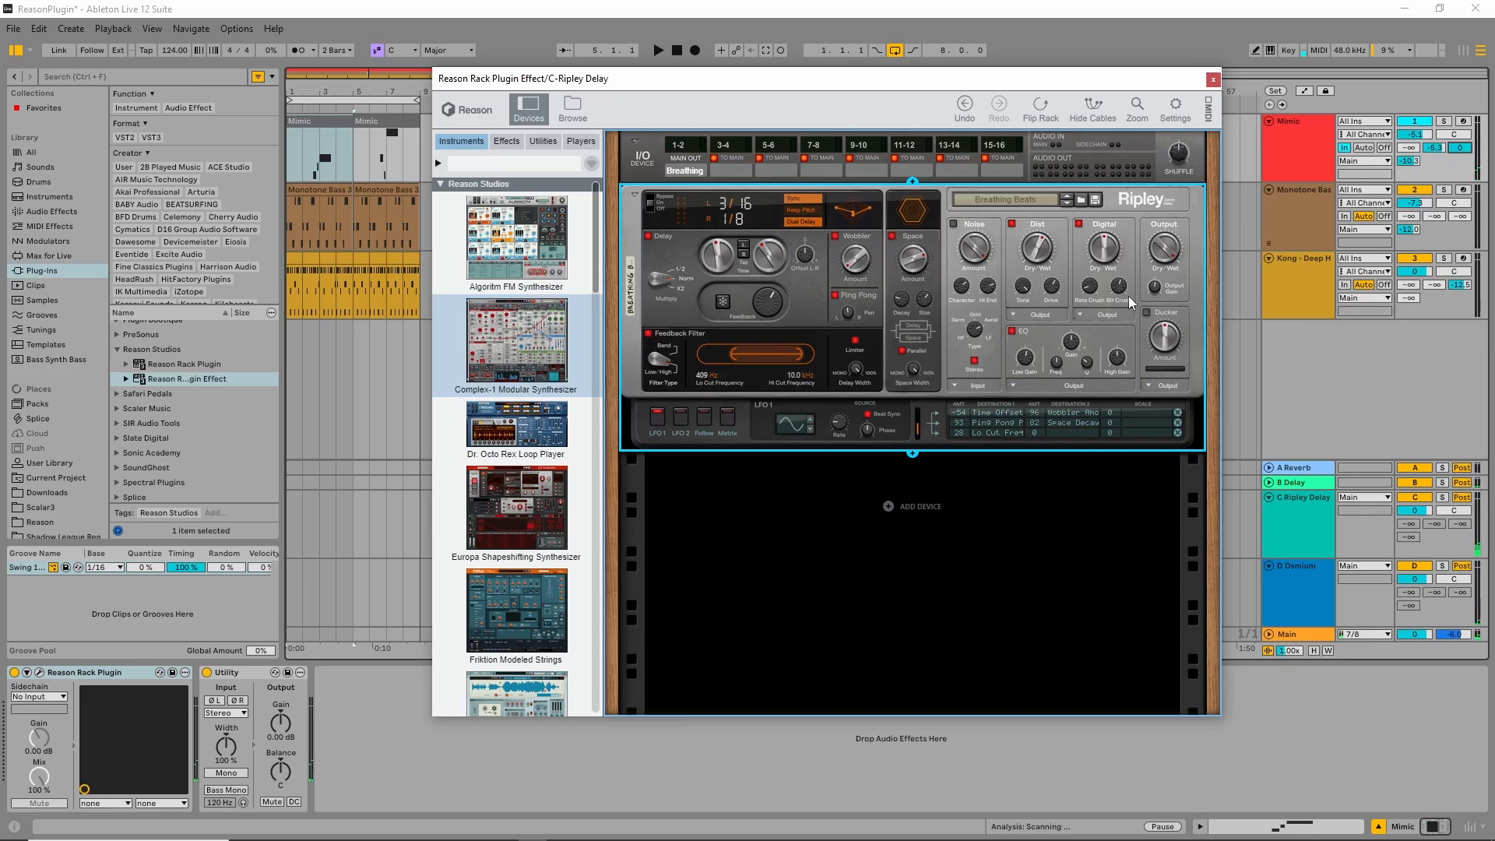
mouse_move(1168, 243)
Sweep the Mimic track's send to C Ripley Delay down and back up, ending at 0 dB
left_click(1438, 146)
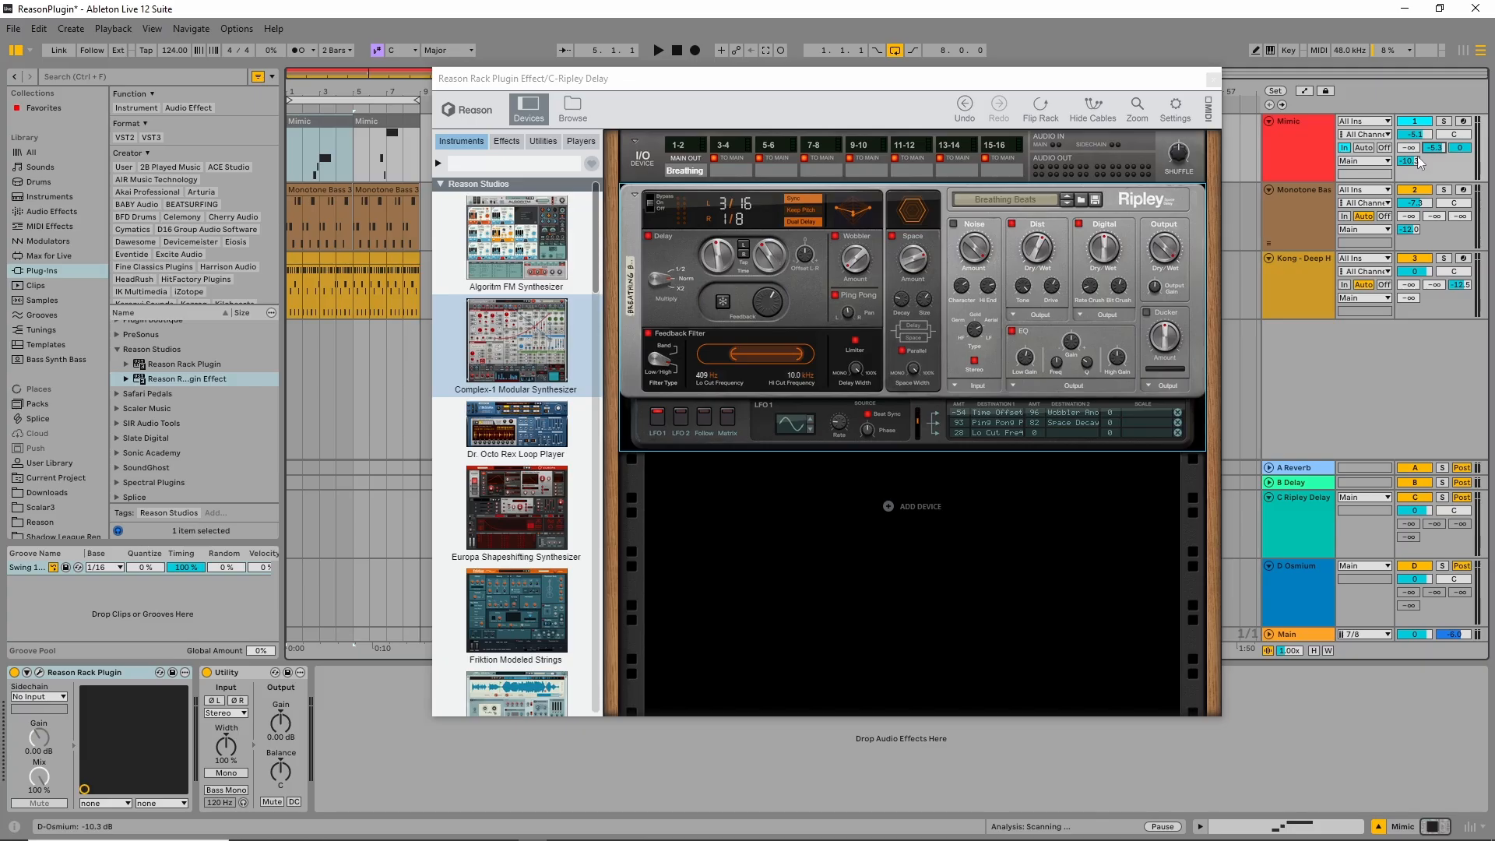
left_click_drag(1466, 153, 1465, 210)
left_click_drag(1460, 148, 1460, 143)
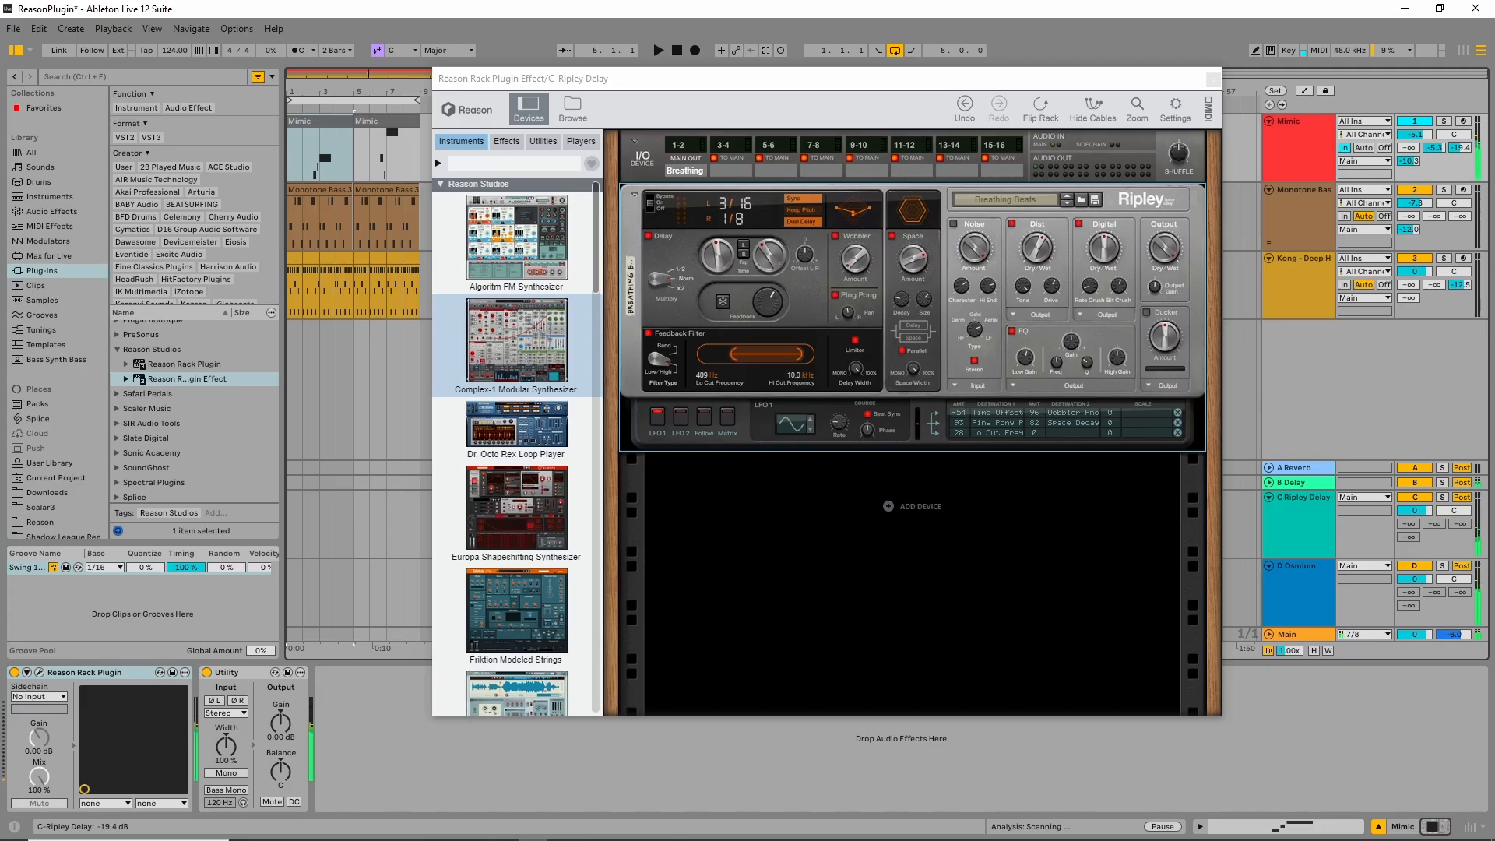
left_click_drag(1461, 148, 1460, 129)
left_click_drag(1460, 148, 1461, 151)
left_click_drag(1460, 147, 1460, 138)
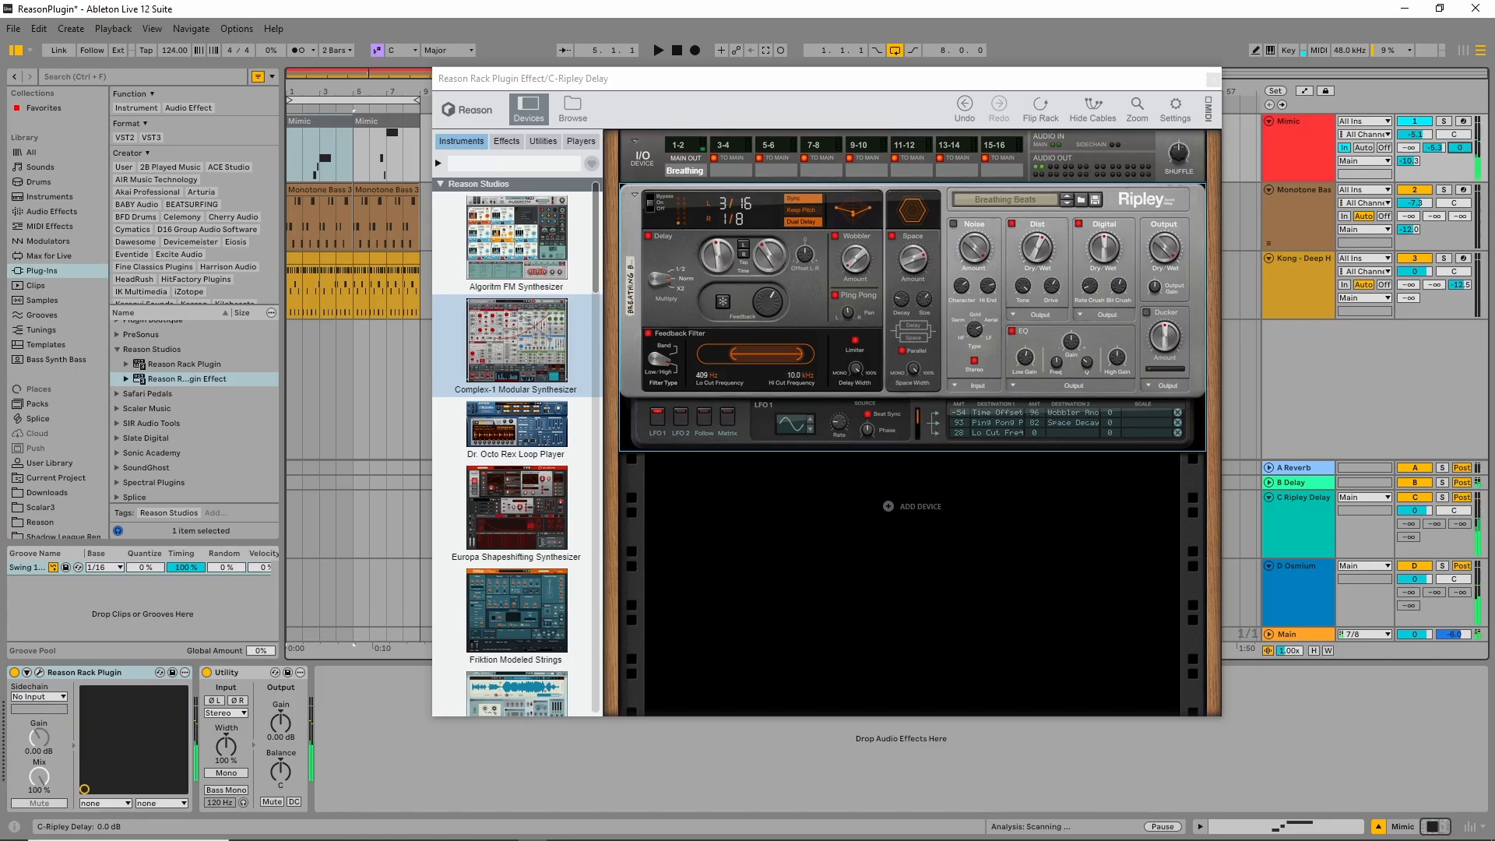
Toggle Ripley's Wobbler section off and on, adjust its amount, and leave the Wobbler switched off
left_click(835, 238)
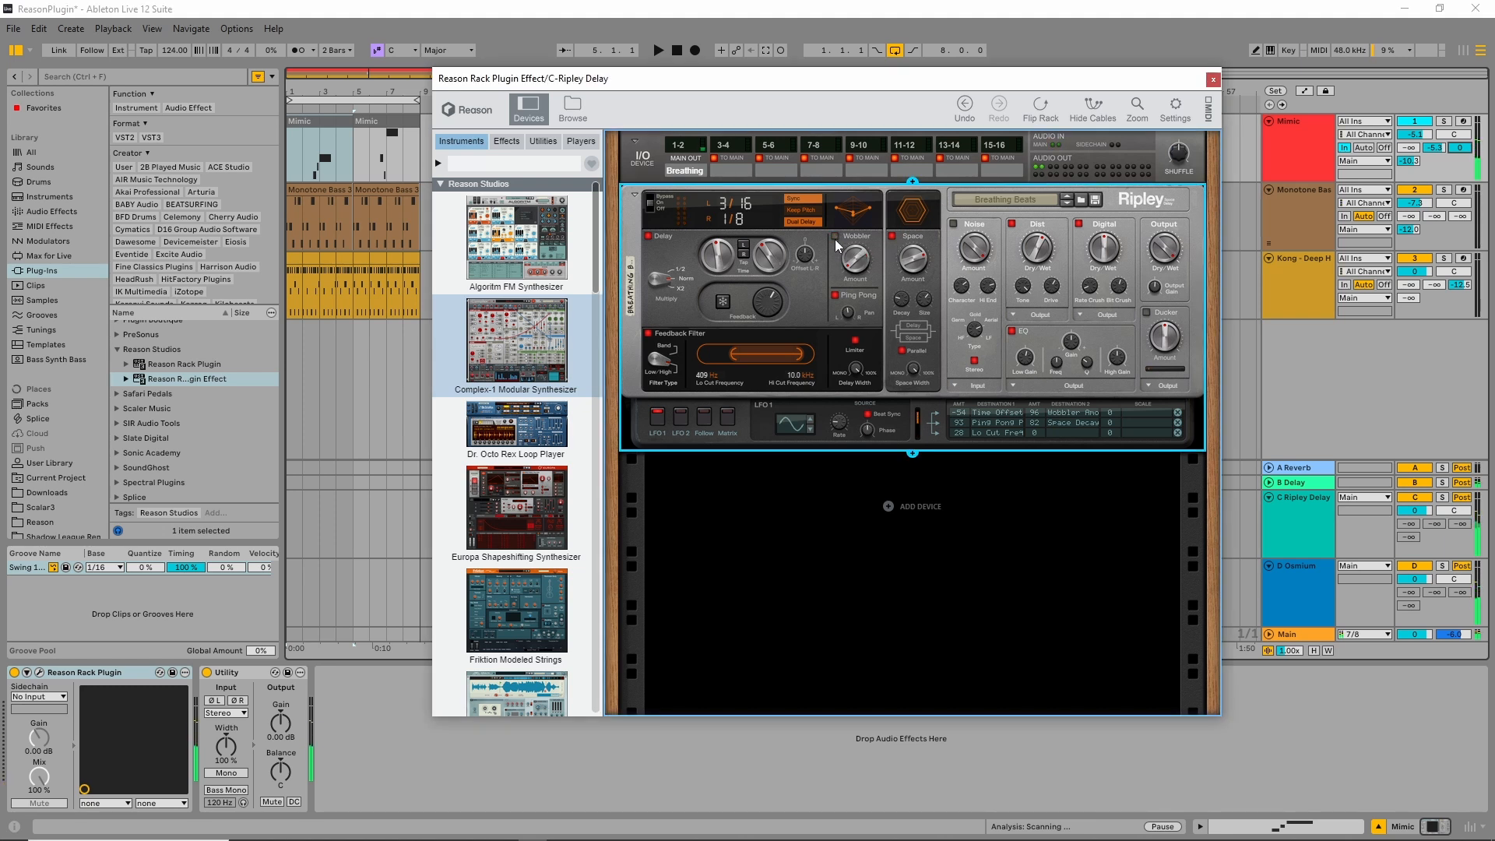
left_click(836, 237)
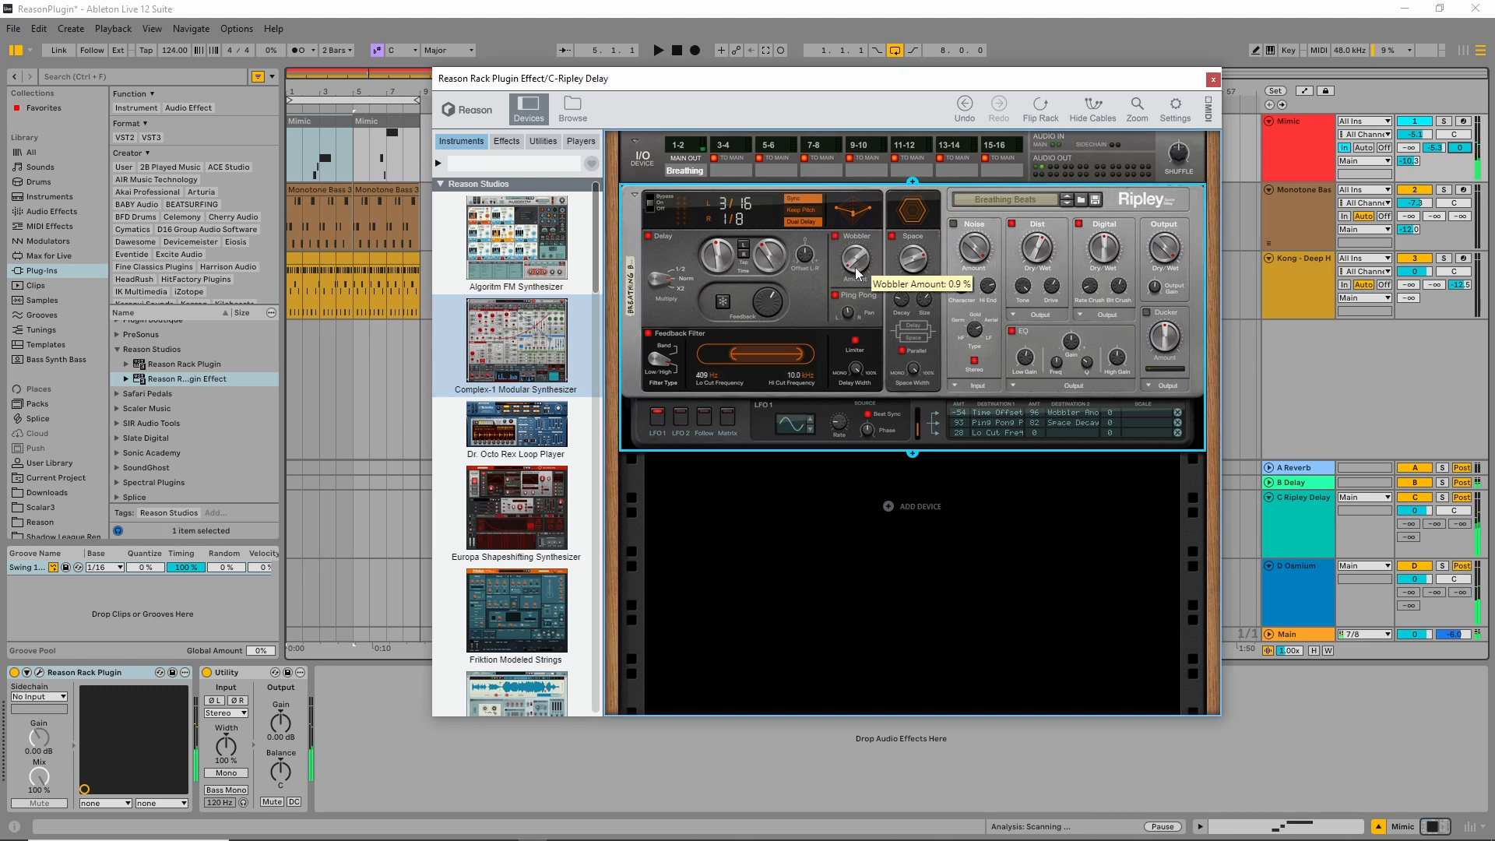
mouse_move(857, 273)
left_mouse_down()
mouse_move(868, 226)
mouse_move(863, 260)
left_mouse_up()
left_click(835, 236)
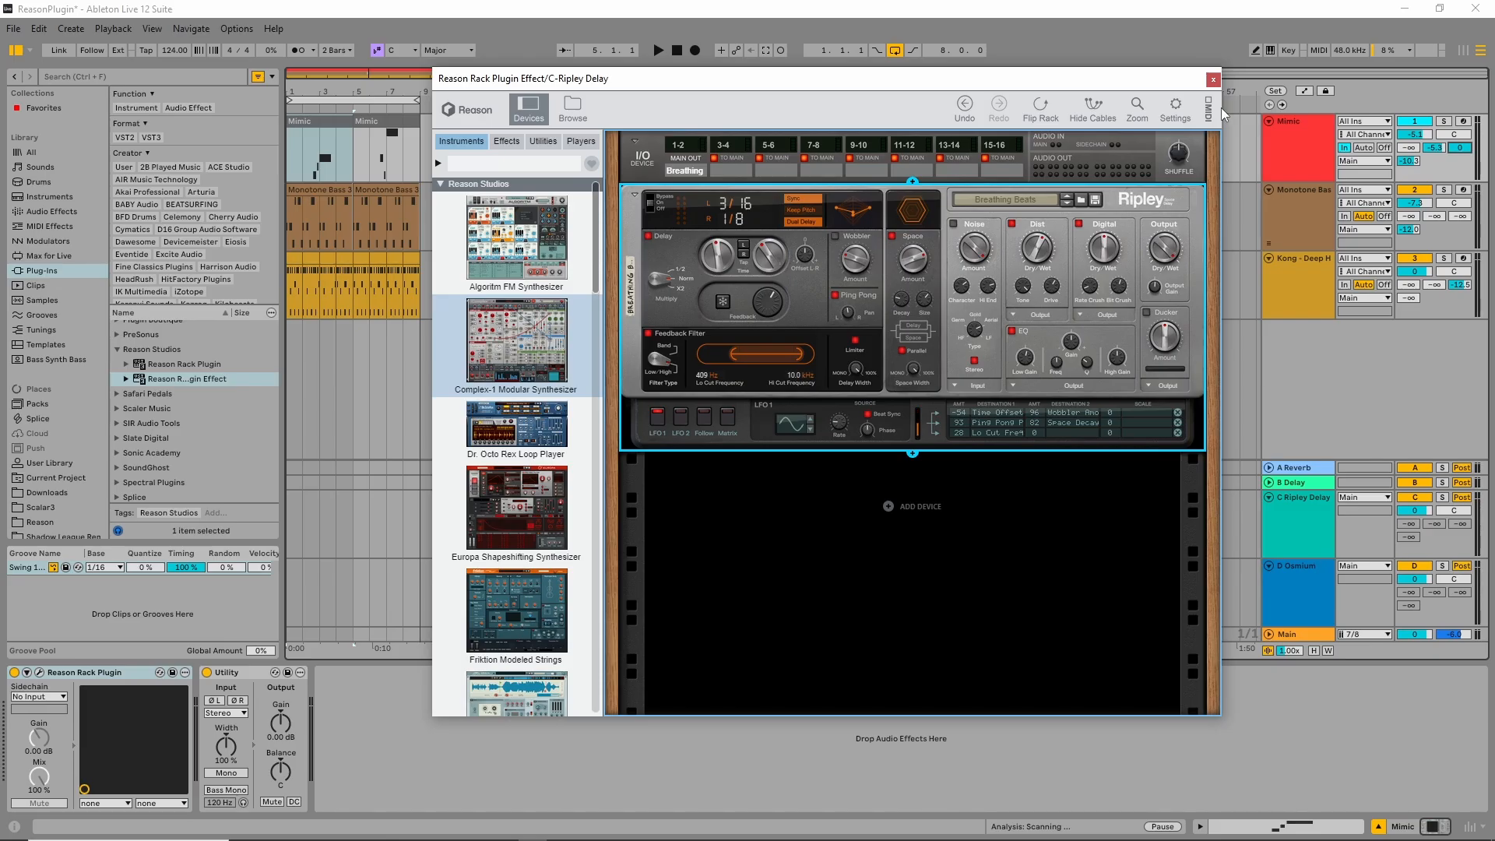
Close the Ripley rack, open the Mimic track's Reason Rack Plugin, and shift its window clear of the track clips
left_click(1213, 79)
left_click(1285, 151)
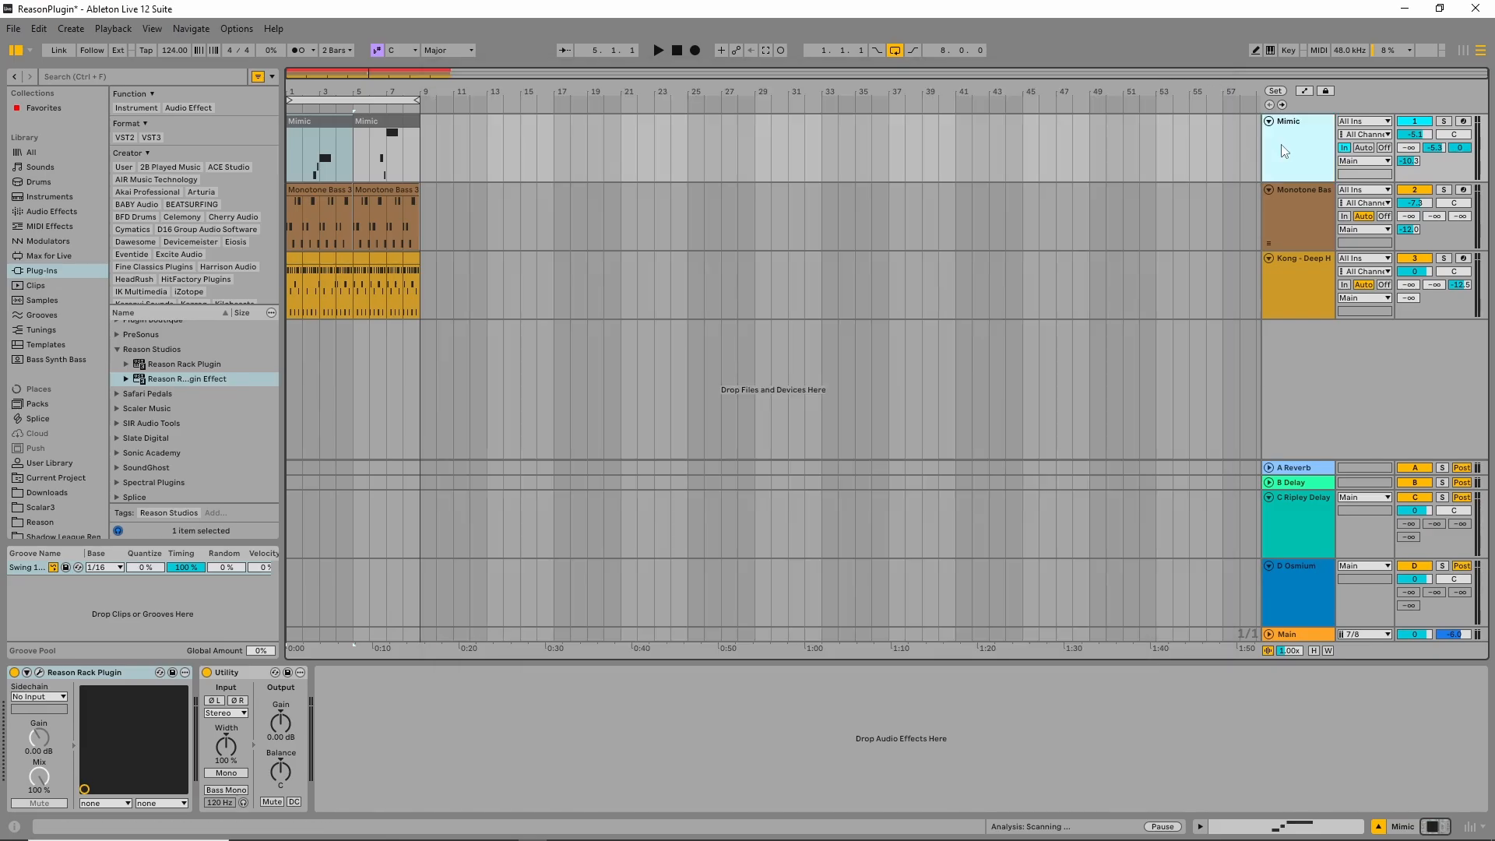
left_click(39, 672)
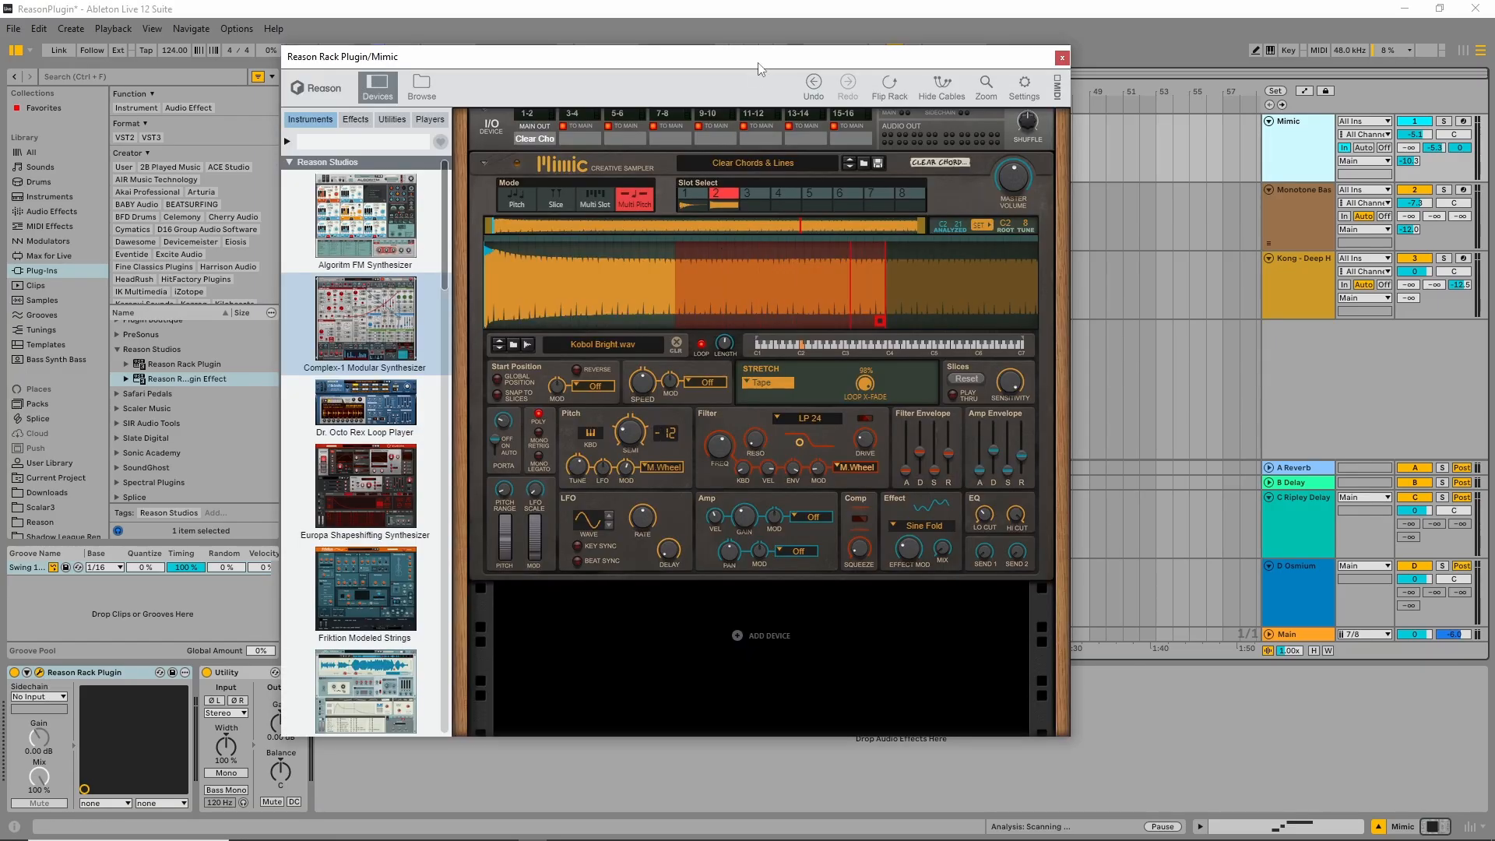
left_click_drag(759, 69, 901, 59)
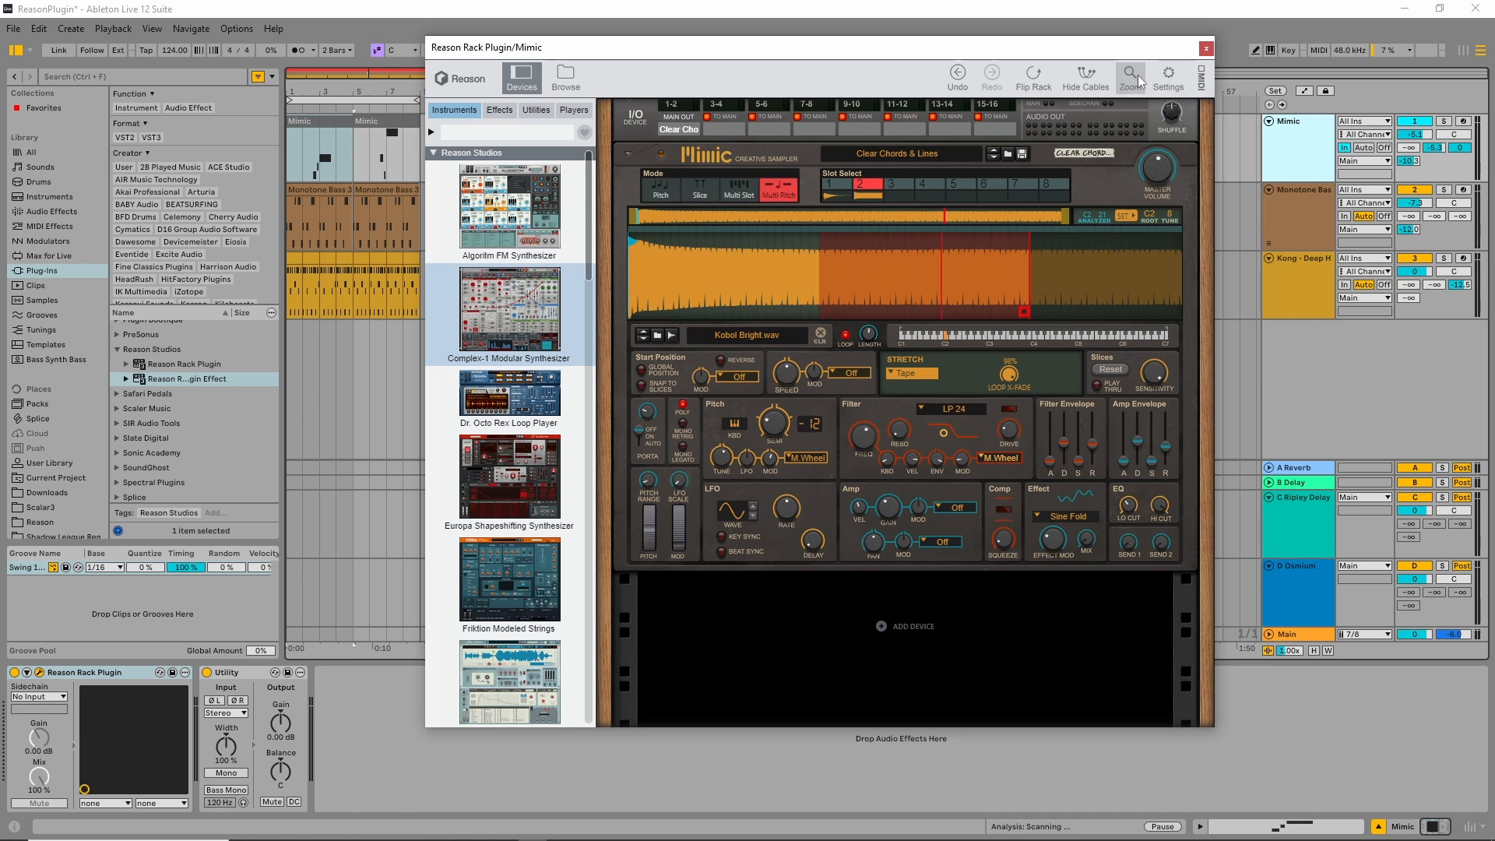
Flip the rack to inspect how Mimic's master output is cabled to the I/O device, and return to the front
left_click(1034, 73)
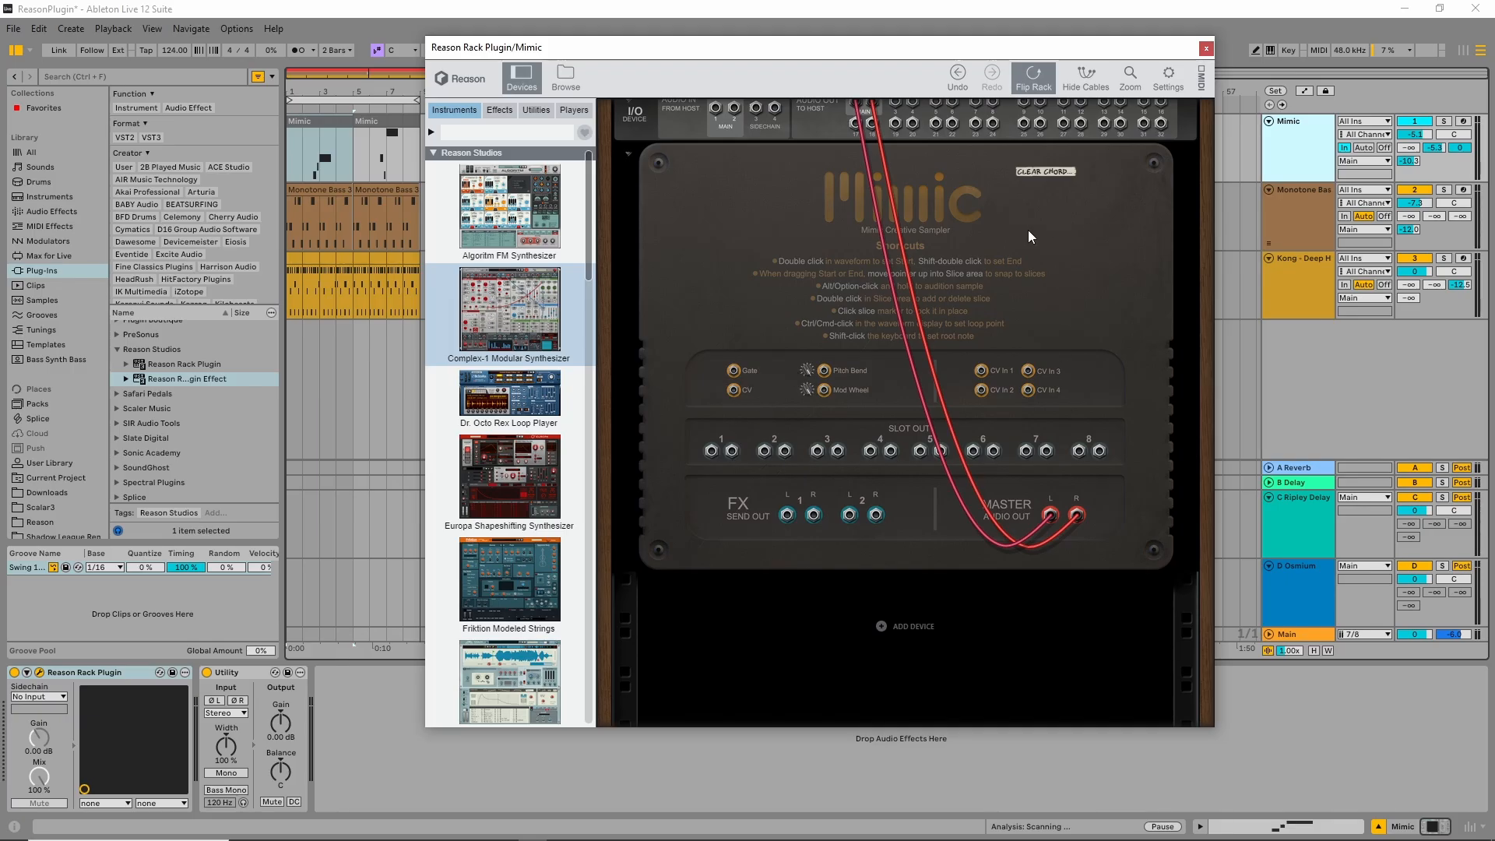
scroll(927, 241, "up", 1)
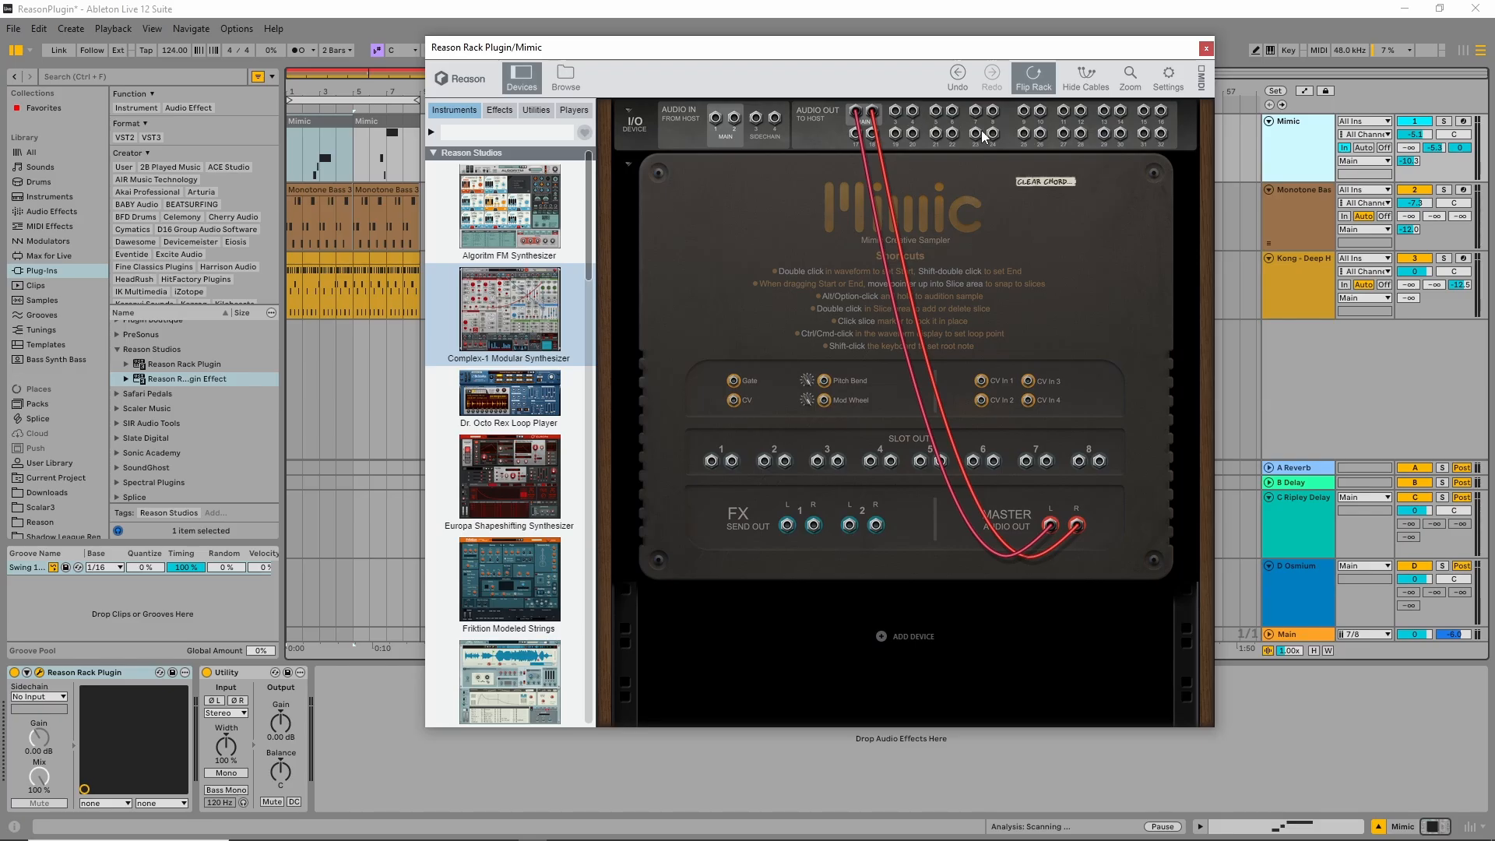
left_click(1029, 74)
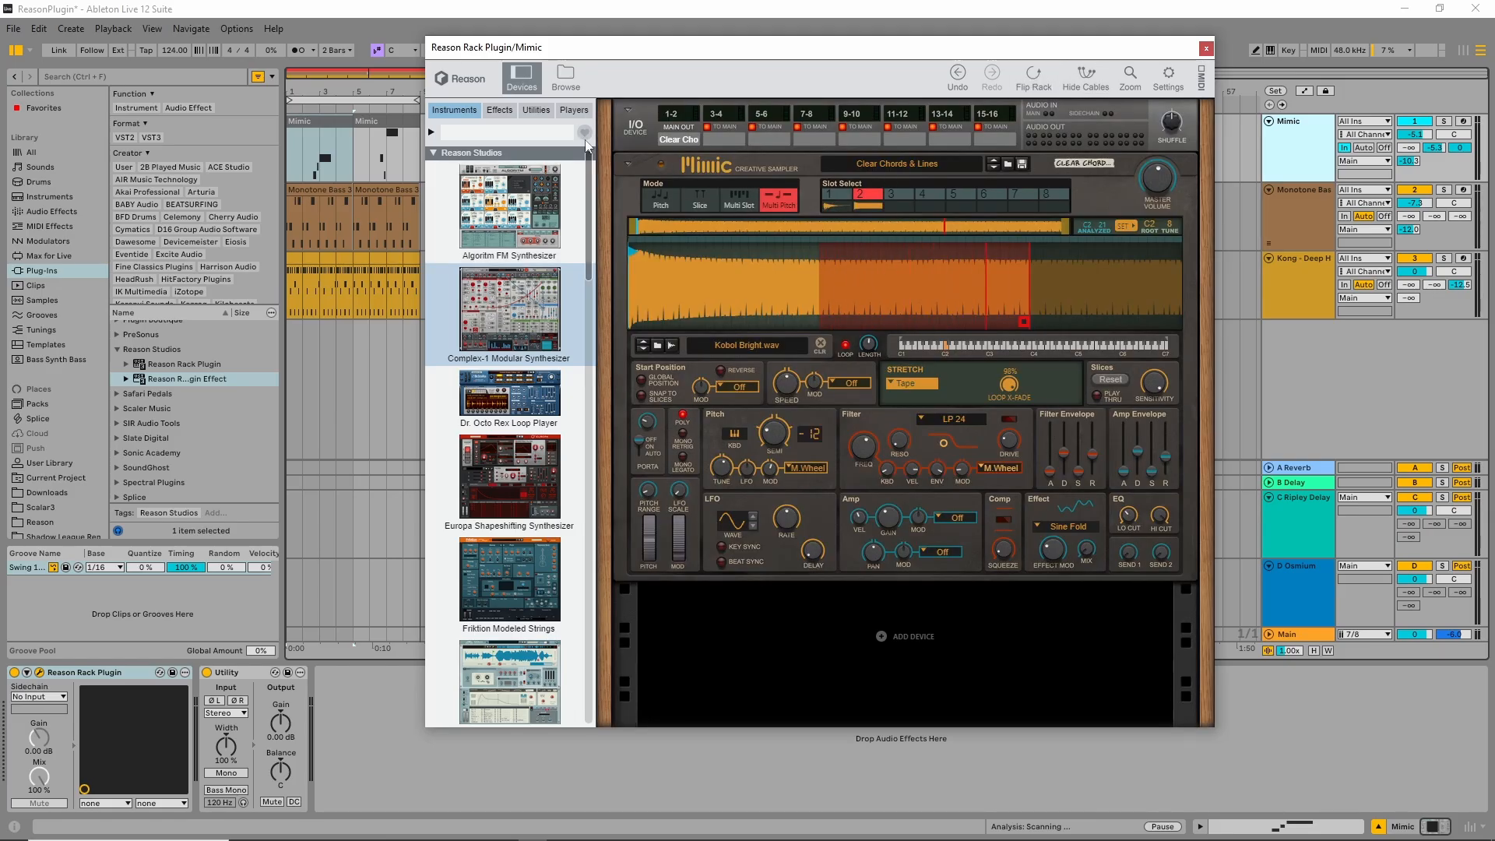
Add a Gain Tool utility above Mimic in the rack and reset its gain to 100%
left_click(536, 110)
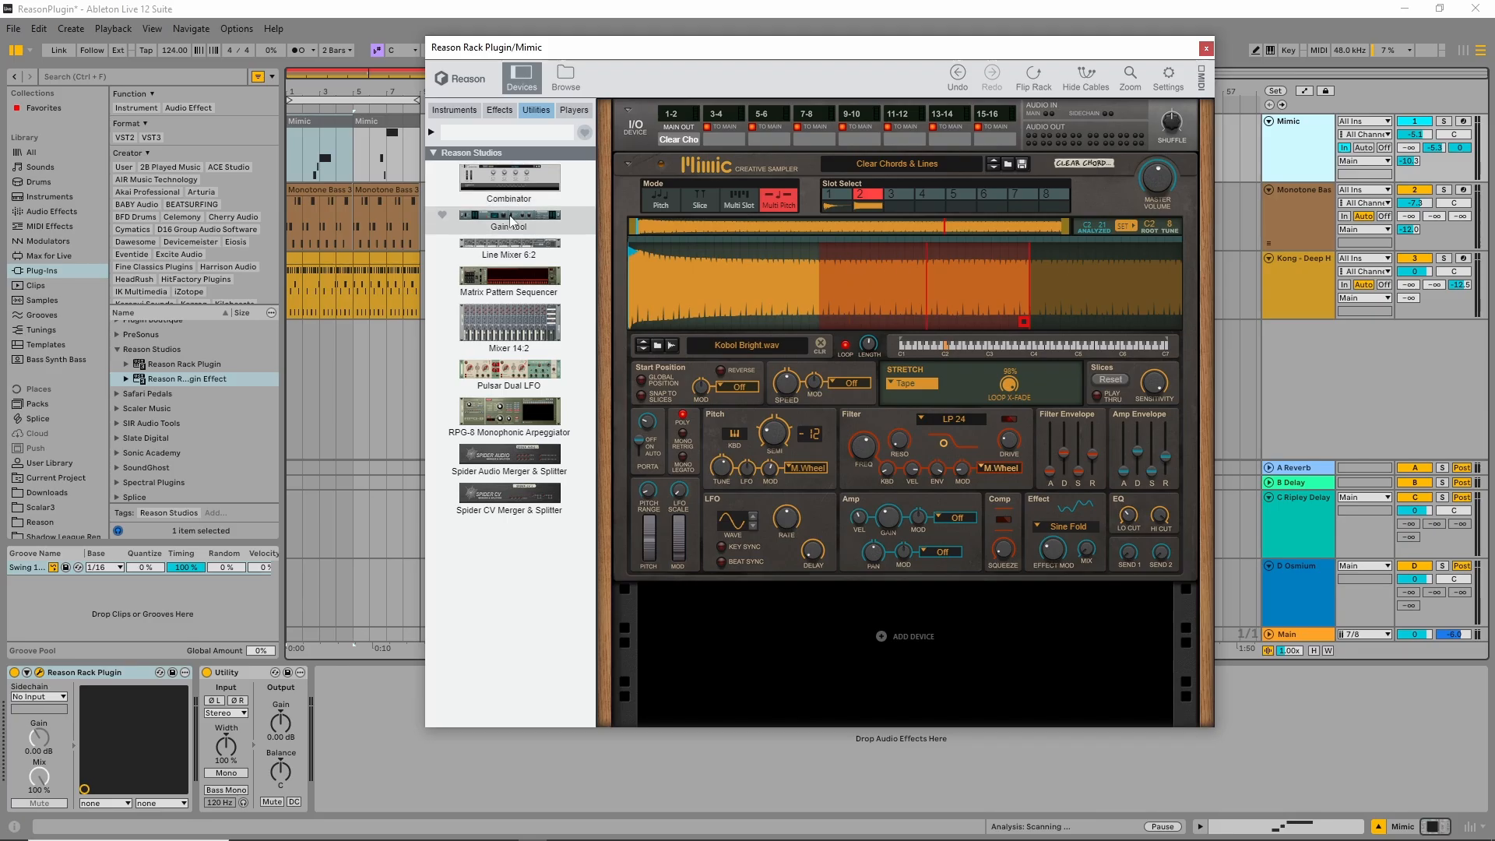
mouse_move(510, 215)
left_mouse_down()
mouse_move(835, 202)
mouse_move(928, 161)
mouse_move(871, 187)
mouse_move(872, 170)
mouse_move(875, 235)
left_mouse_up()
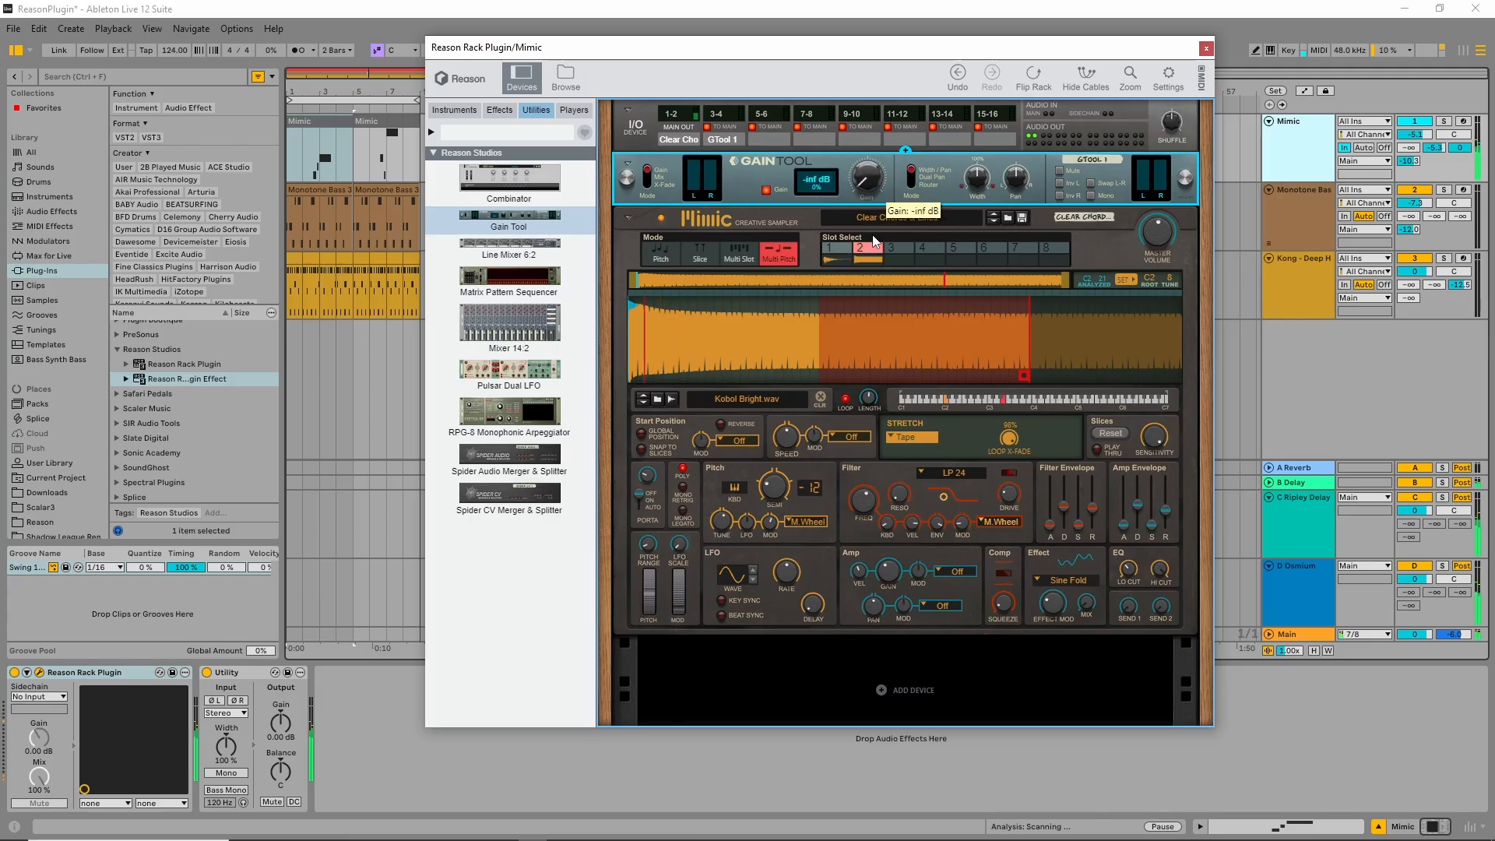
left_click(874, 186, "ctrl")
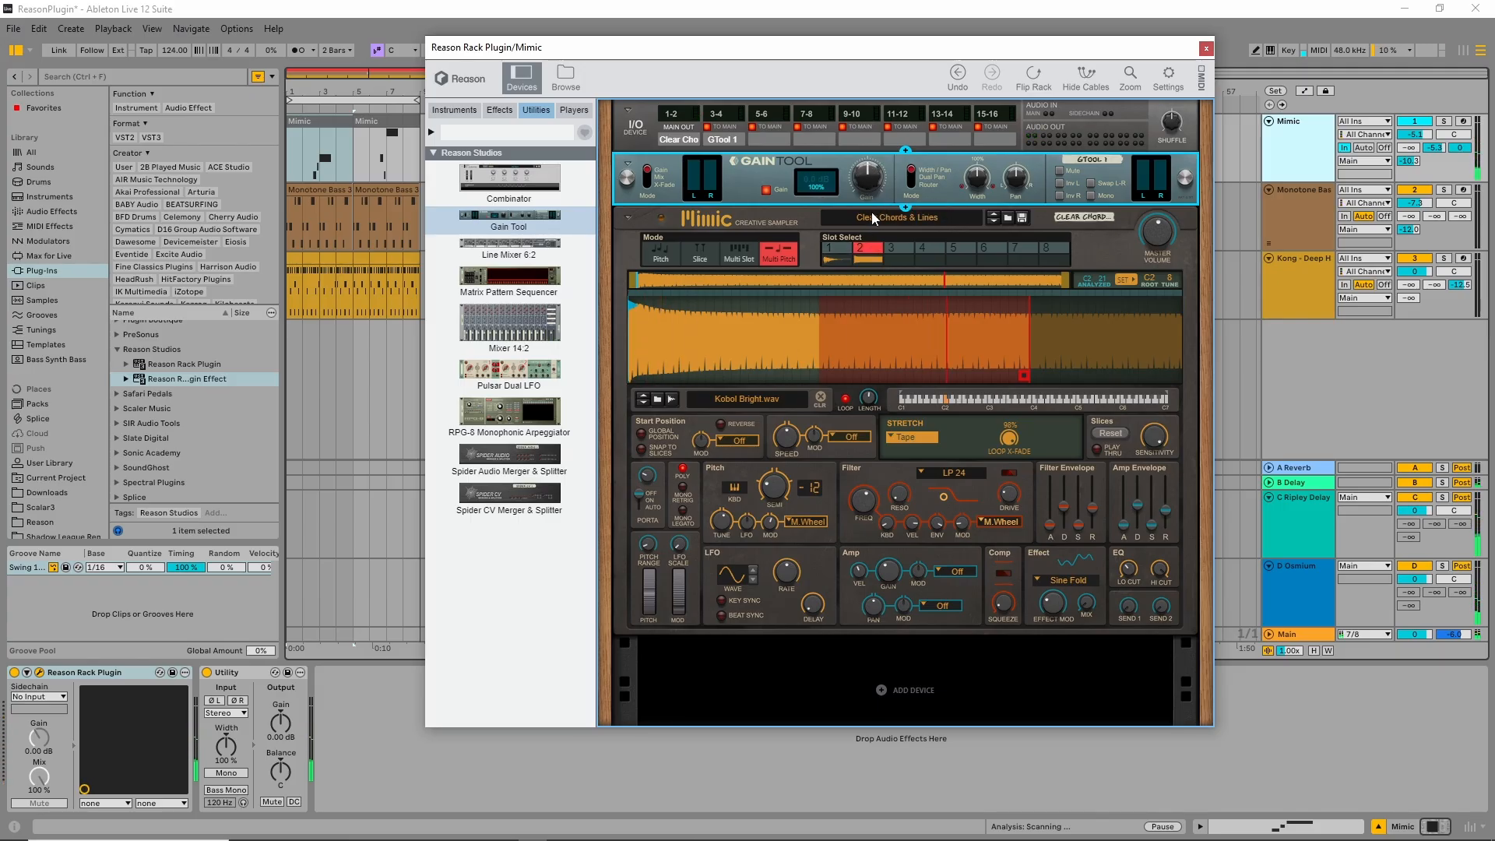
Rewire the rack's rear: unplug the host audio from the Gain Tool, route Mimic's master output through its main input and on to the I/O main output
key("Tab")
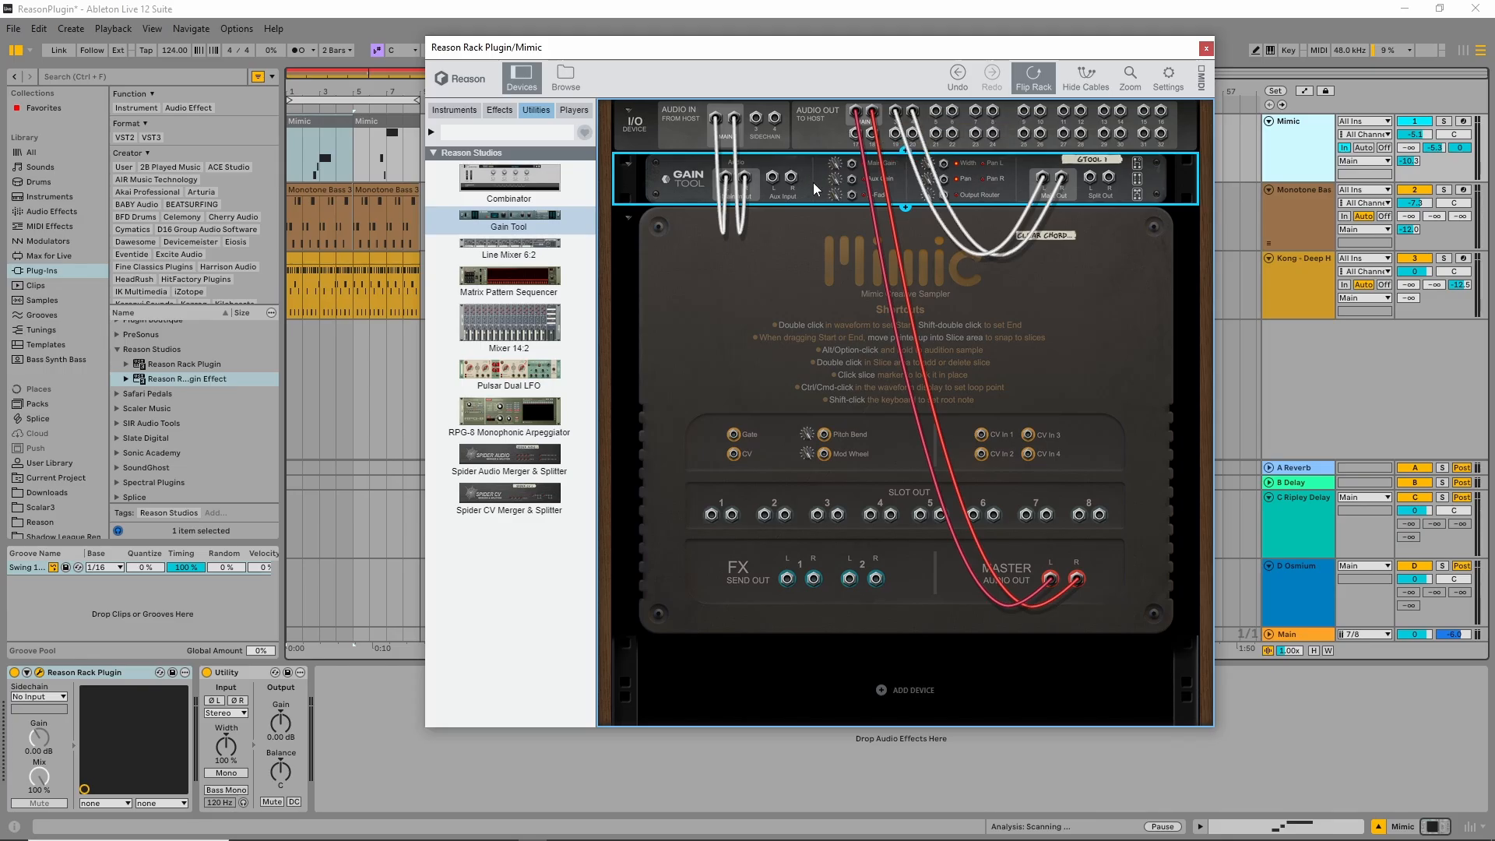
left_click_drag(715, 117, 763, 229)
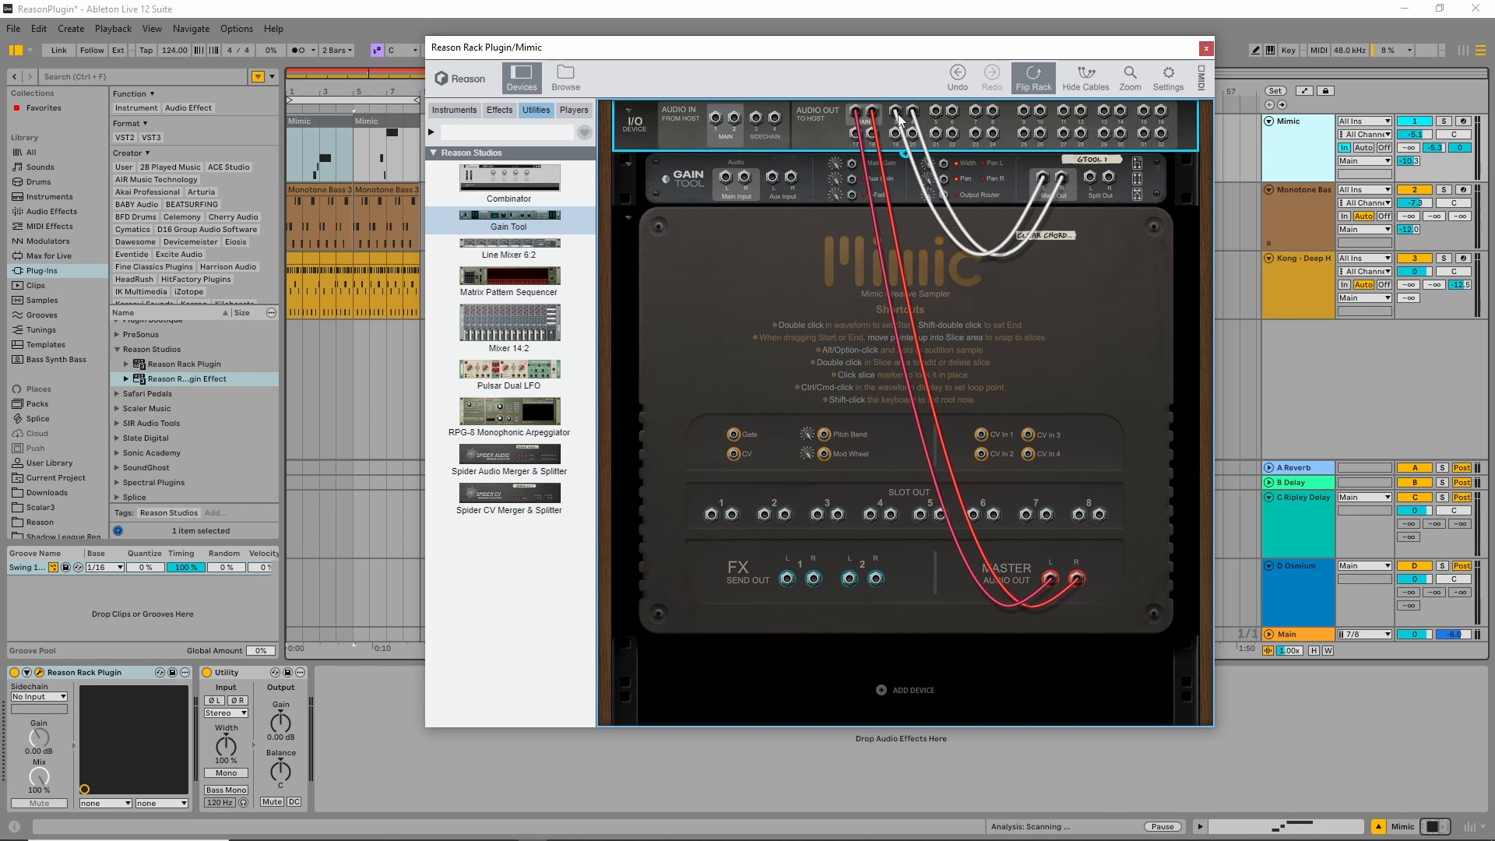
left_click_drag(858, 116, 725, 178)
left_click_drag(873, 111, 744, 176)
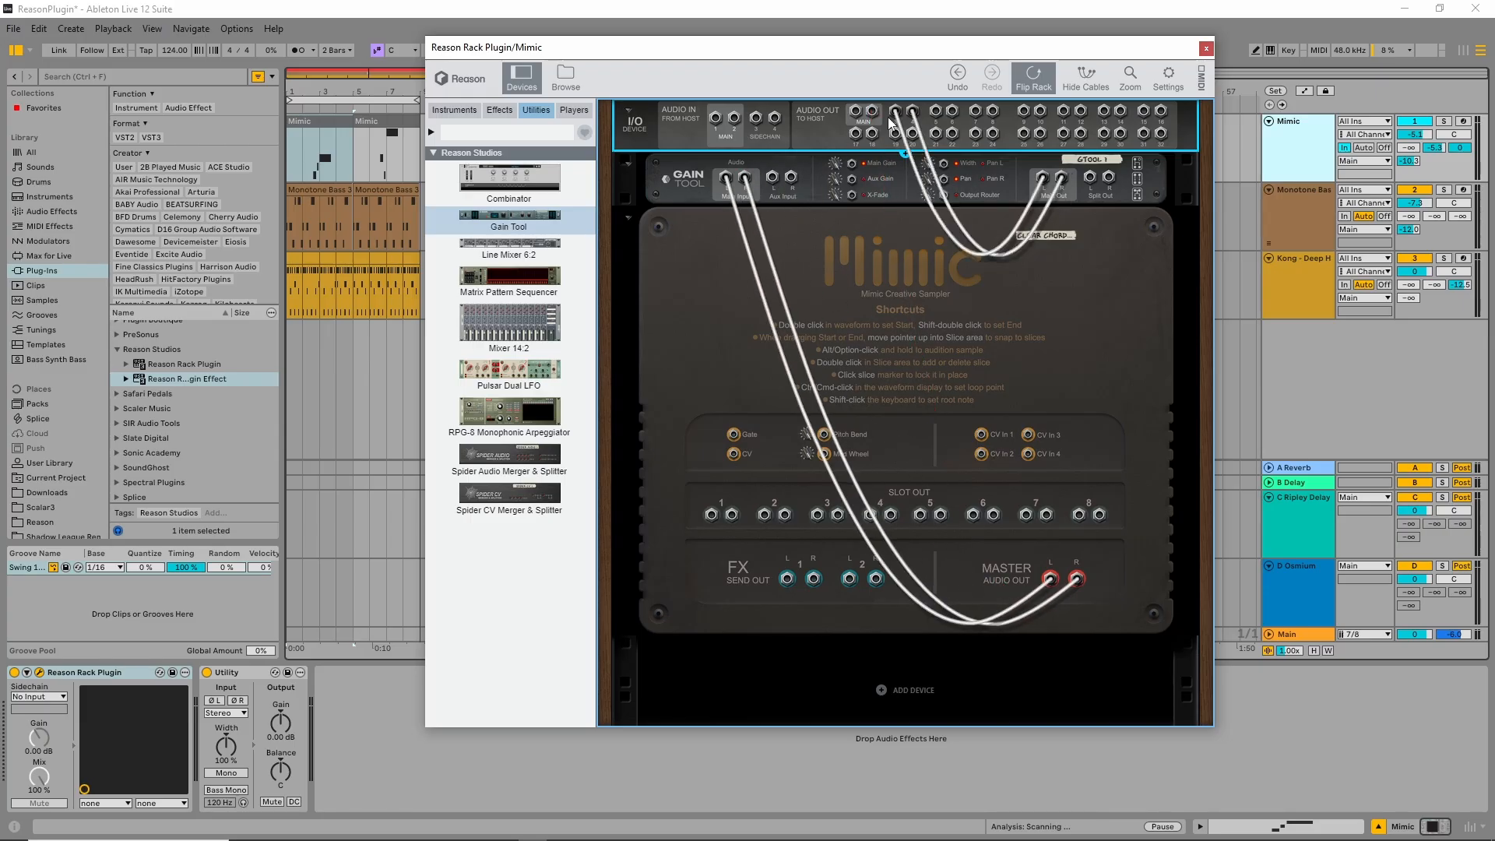
mouse_move(898, 111)
left_mouse_down()
mouse_move(857, 111)
mouse_move(873, 111)
left_mouse_up()
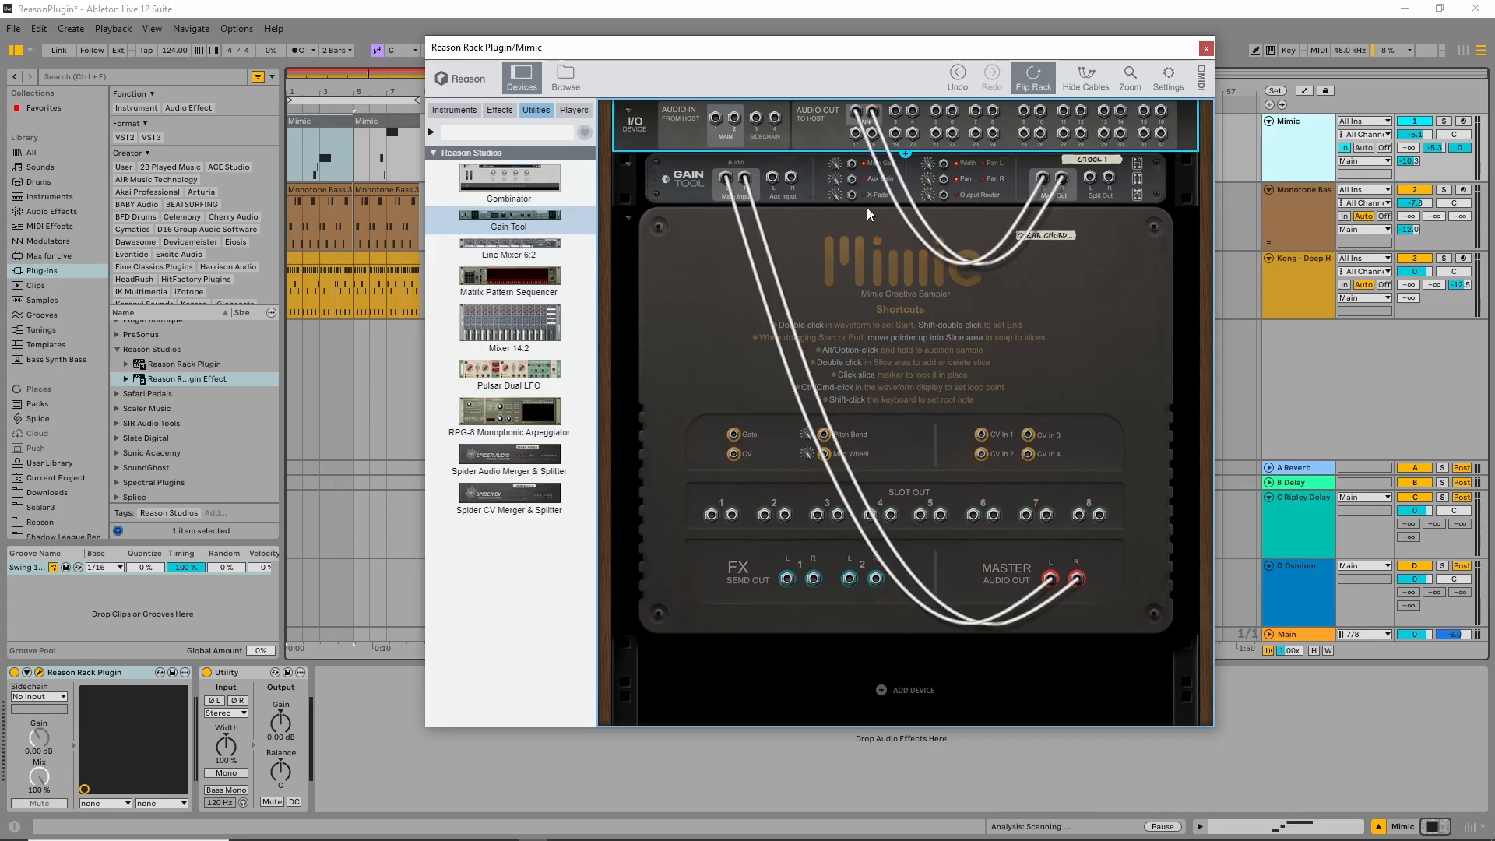
Return to the front of the rack and raise the Gain Tool's gain to 3.1 dB
key("Tab")
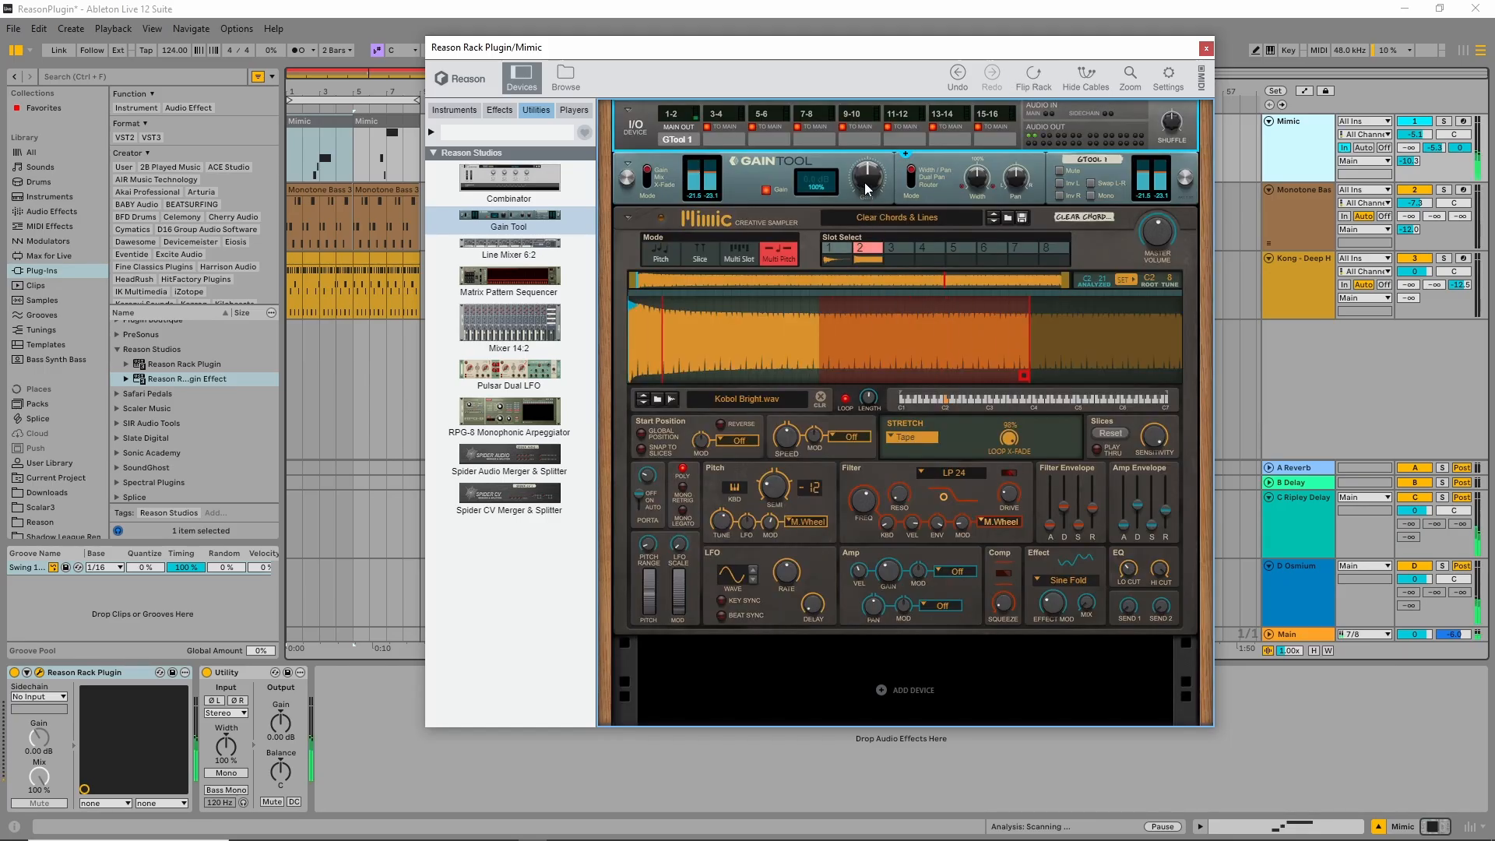
mouse_move(865, 172)
left_mouse_down()
mouse_move(866, 190)
mouse_move(875, 163)
left_mouse_up()
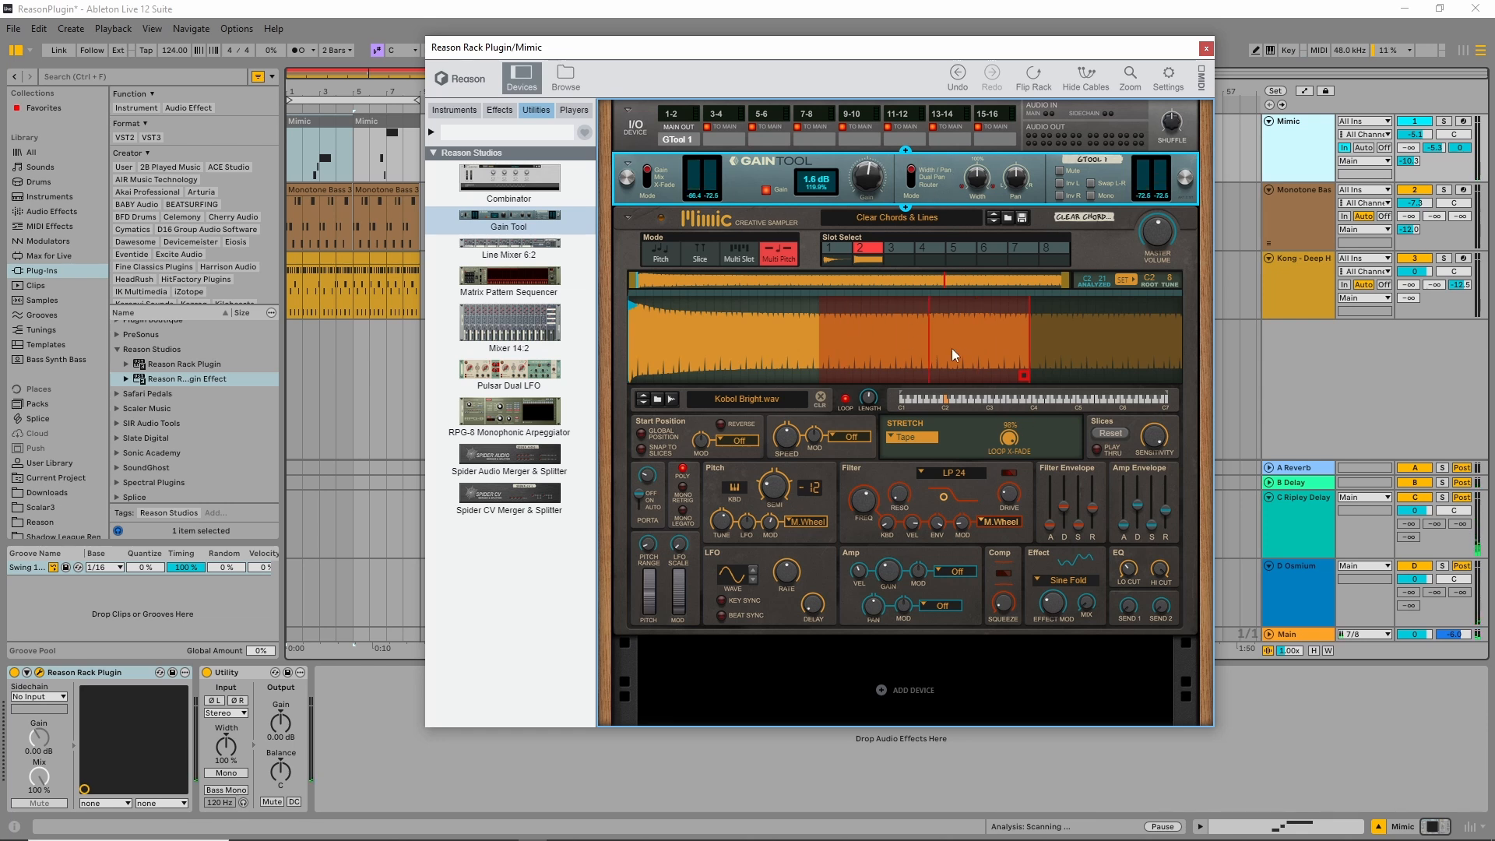
left_click_drag(872, 191, 872, 189)
Add an Alligator Filter Gate between the Gain Tool and Mimic, and check its cabling on the rear of the rack
left_click(499, 111)
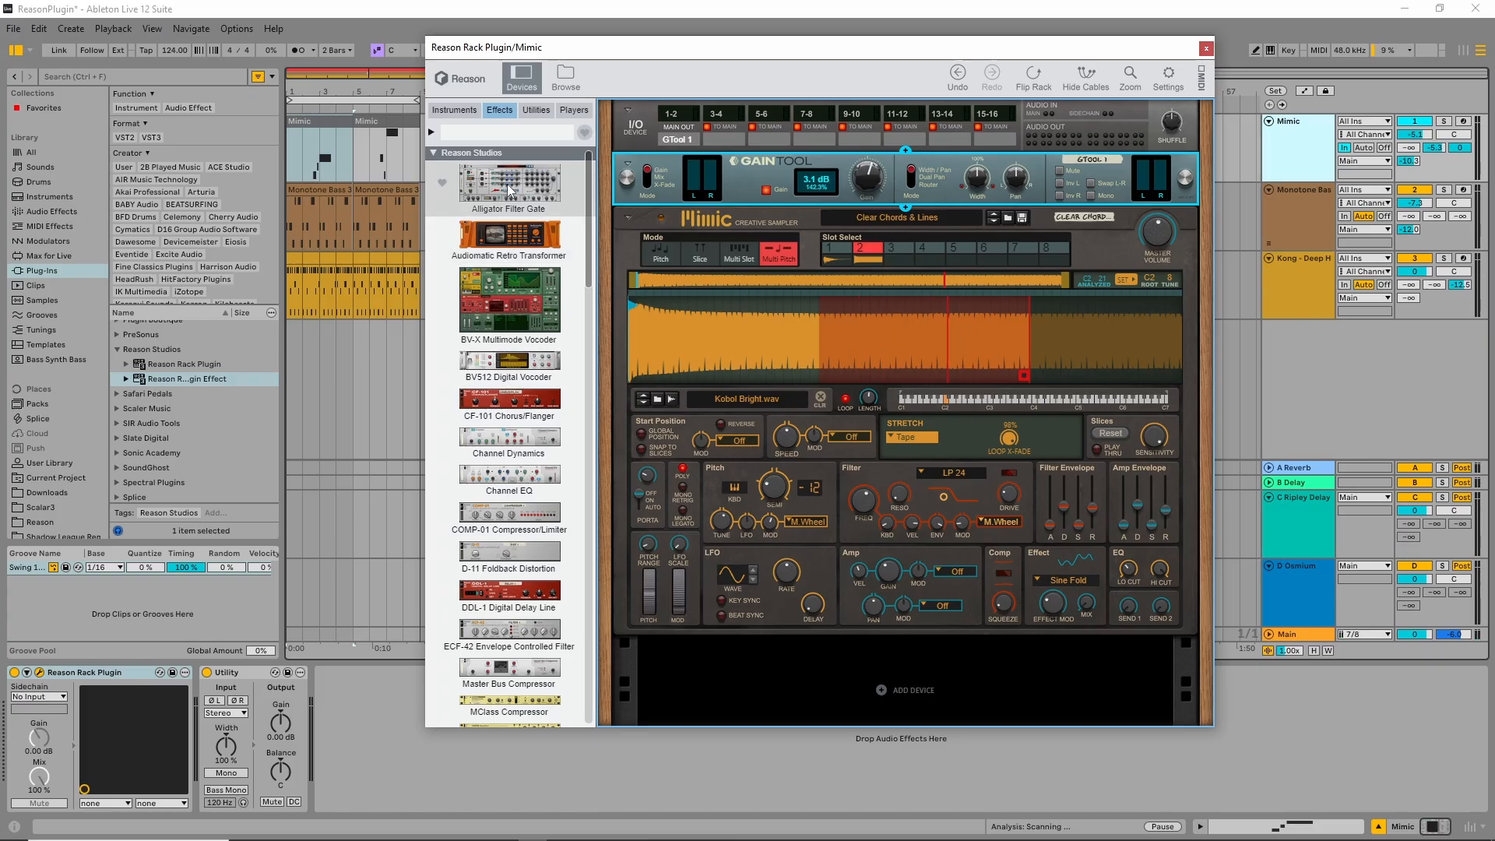
left_click_drag(512, 185, 927, 234)
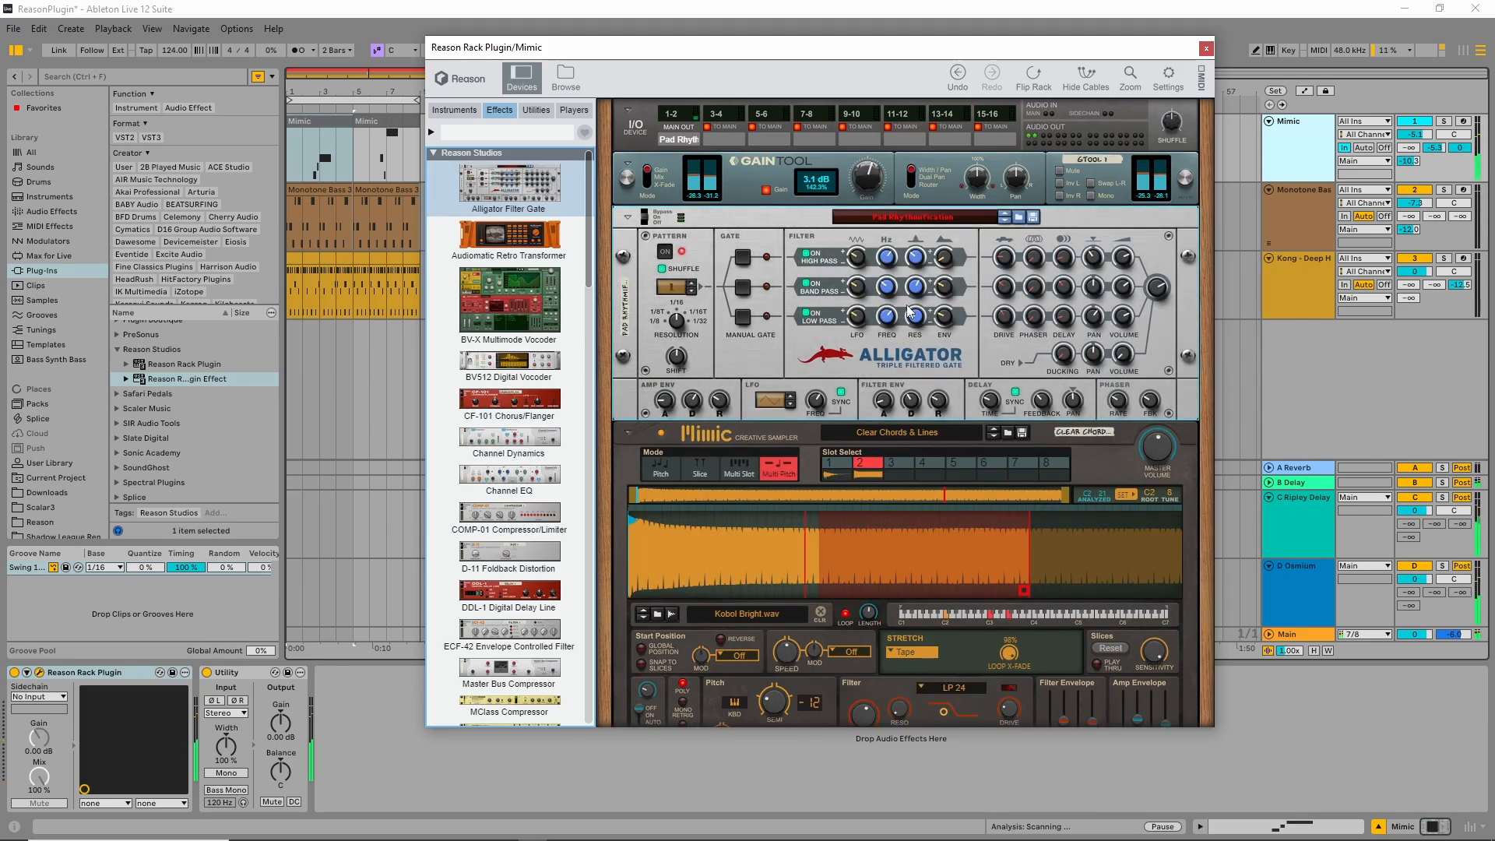
key("Tab")
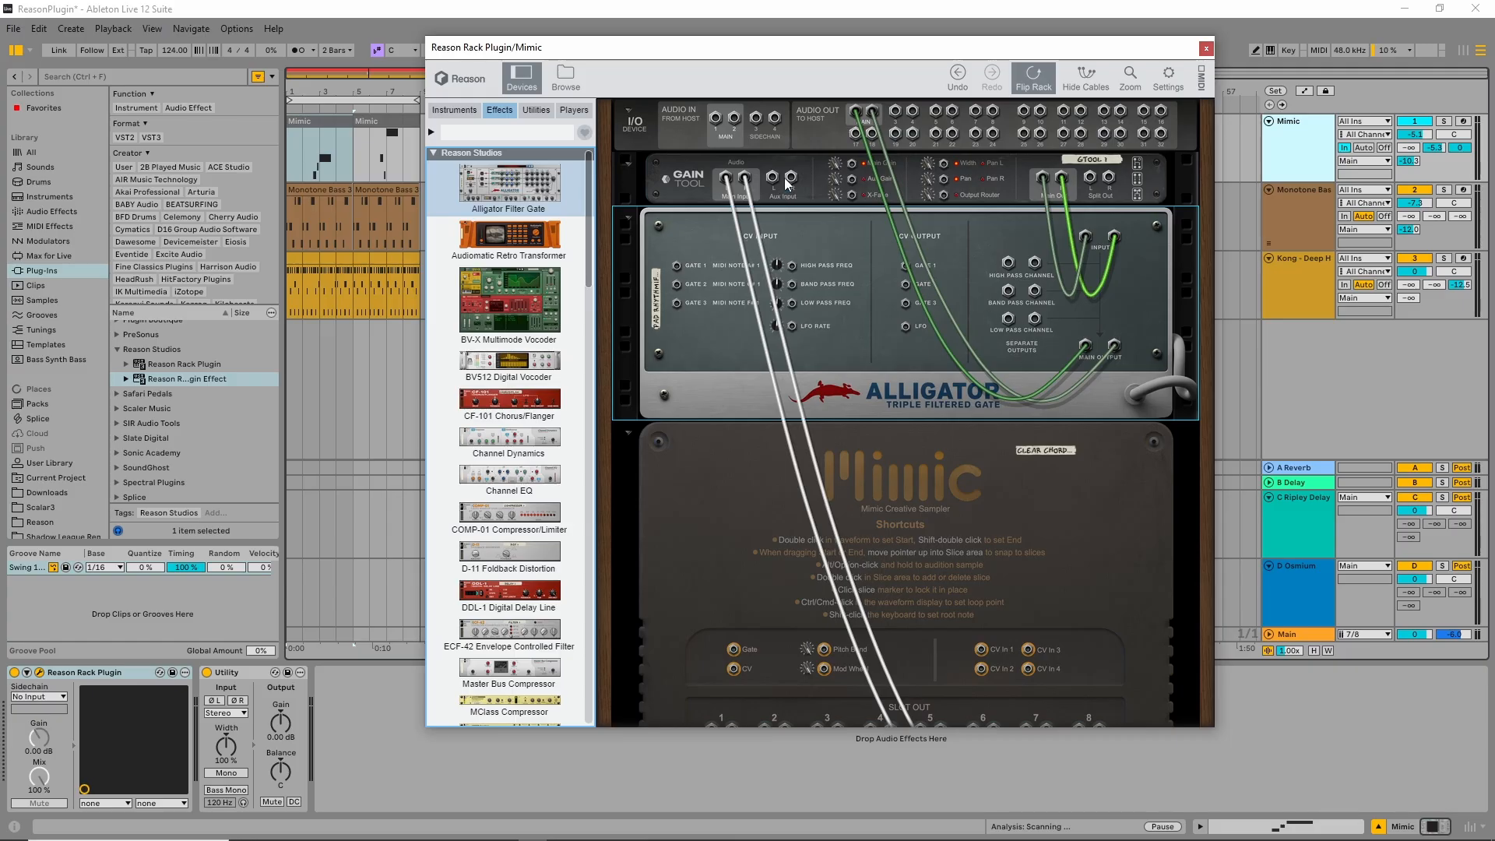
scroll(941, 484, "down", 3)
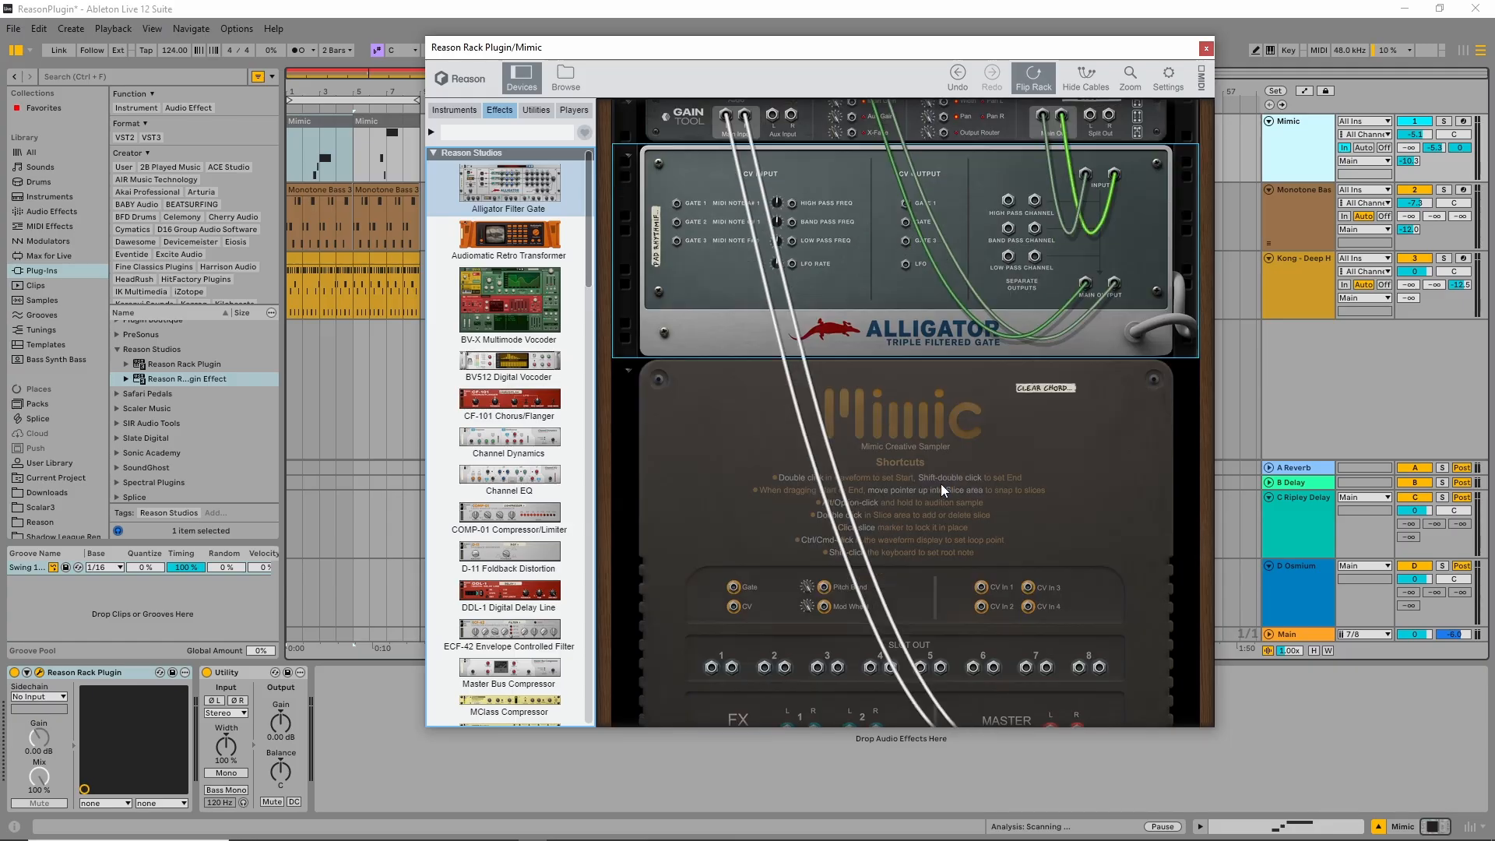
scroll(941, 484, "up", 3)
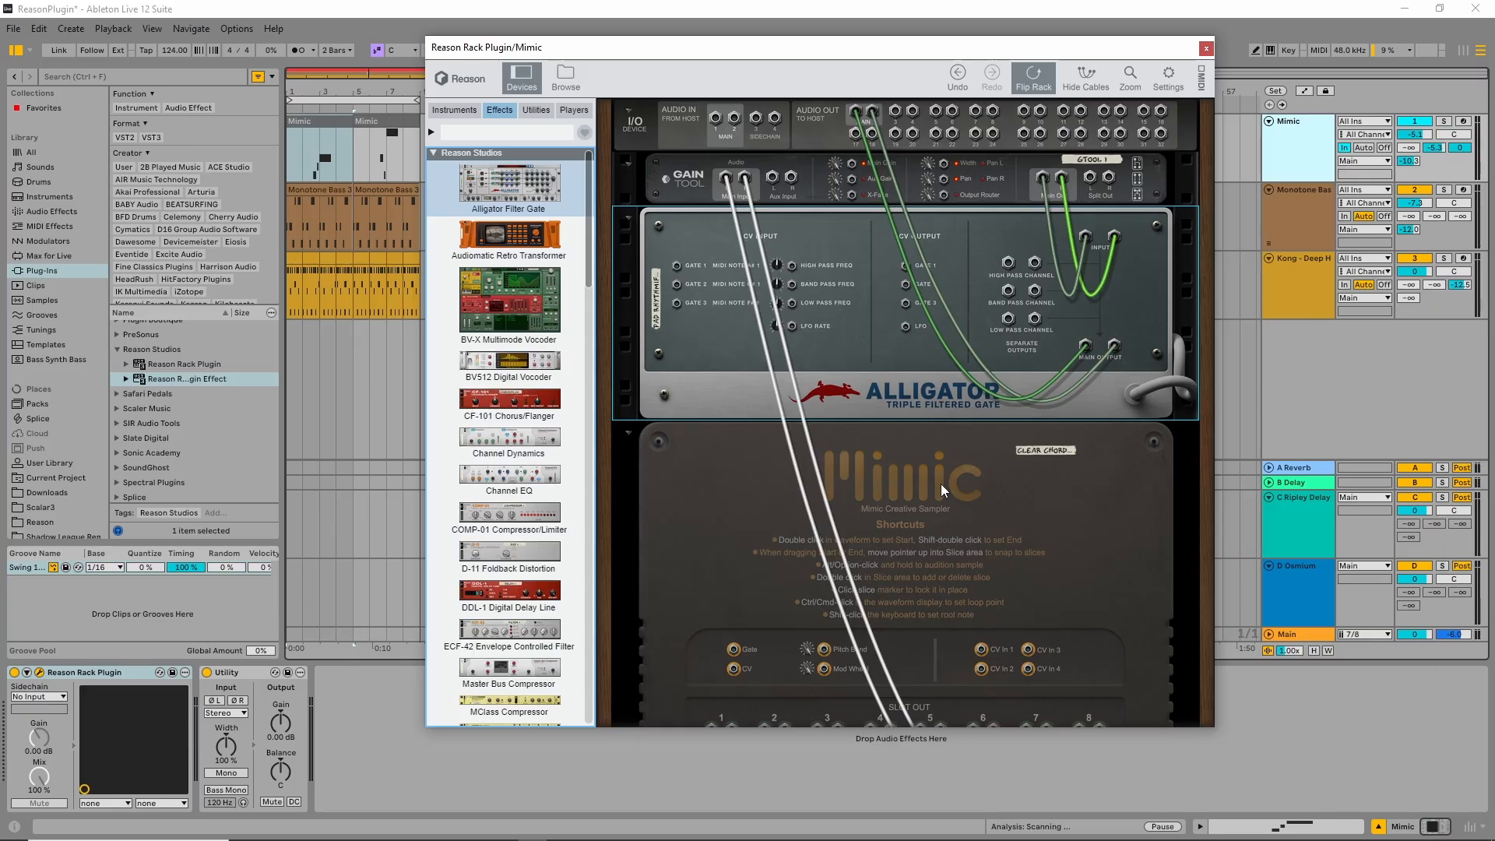
scroll(941, 484, "down", 3)
scroll(941, 483, "up", 3)
key("Tab")
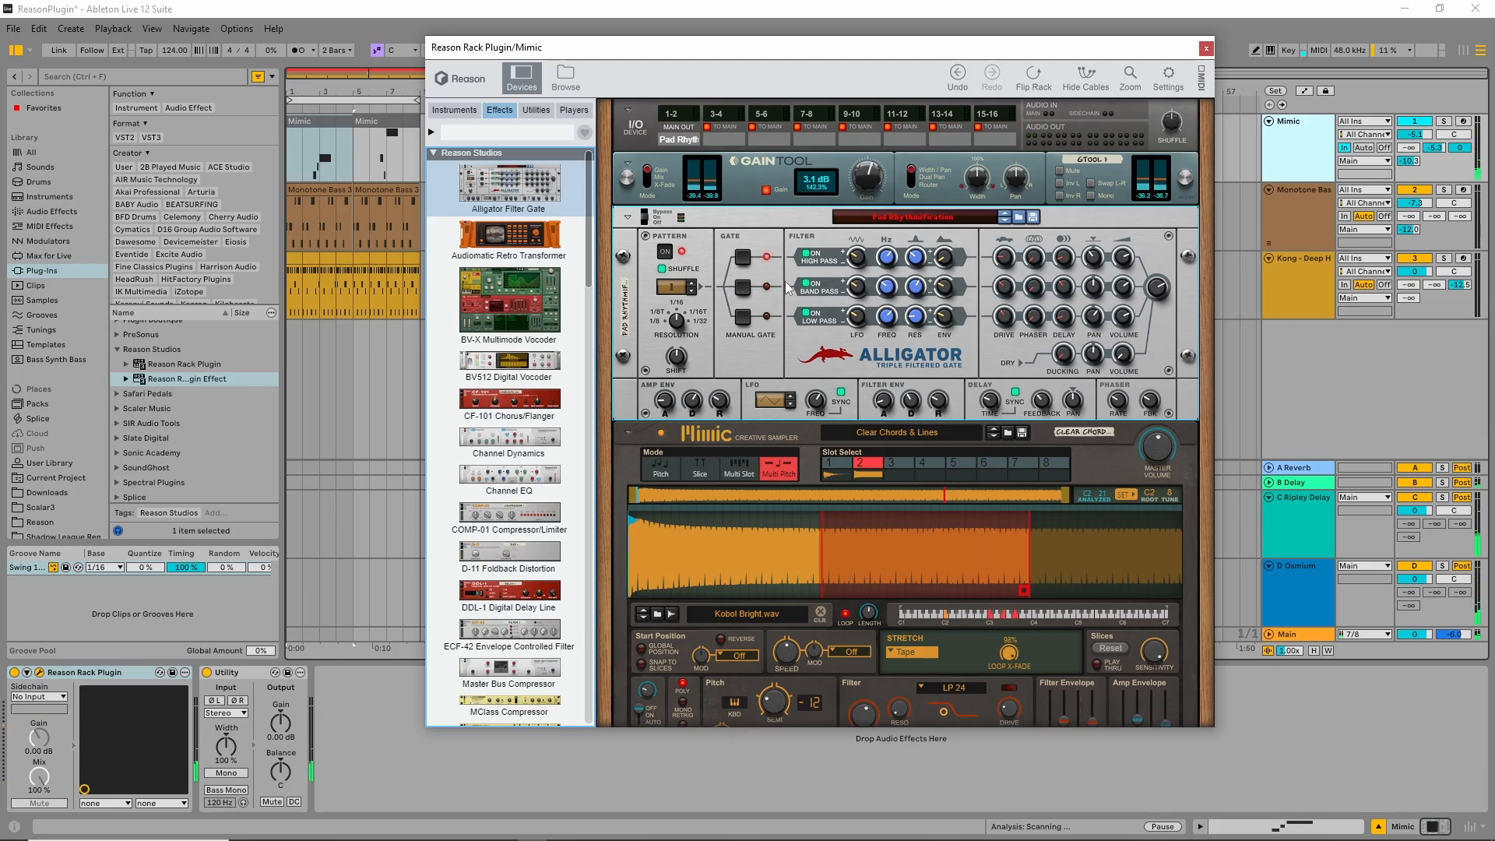
Audition Alligator patches such as Bubbling Bands, Casgating, Clockers, Critical Bands and Crock O' The Nile, and load Bottom Out
left_click(1019, 219)
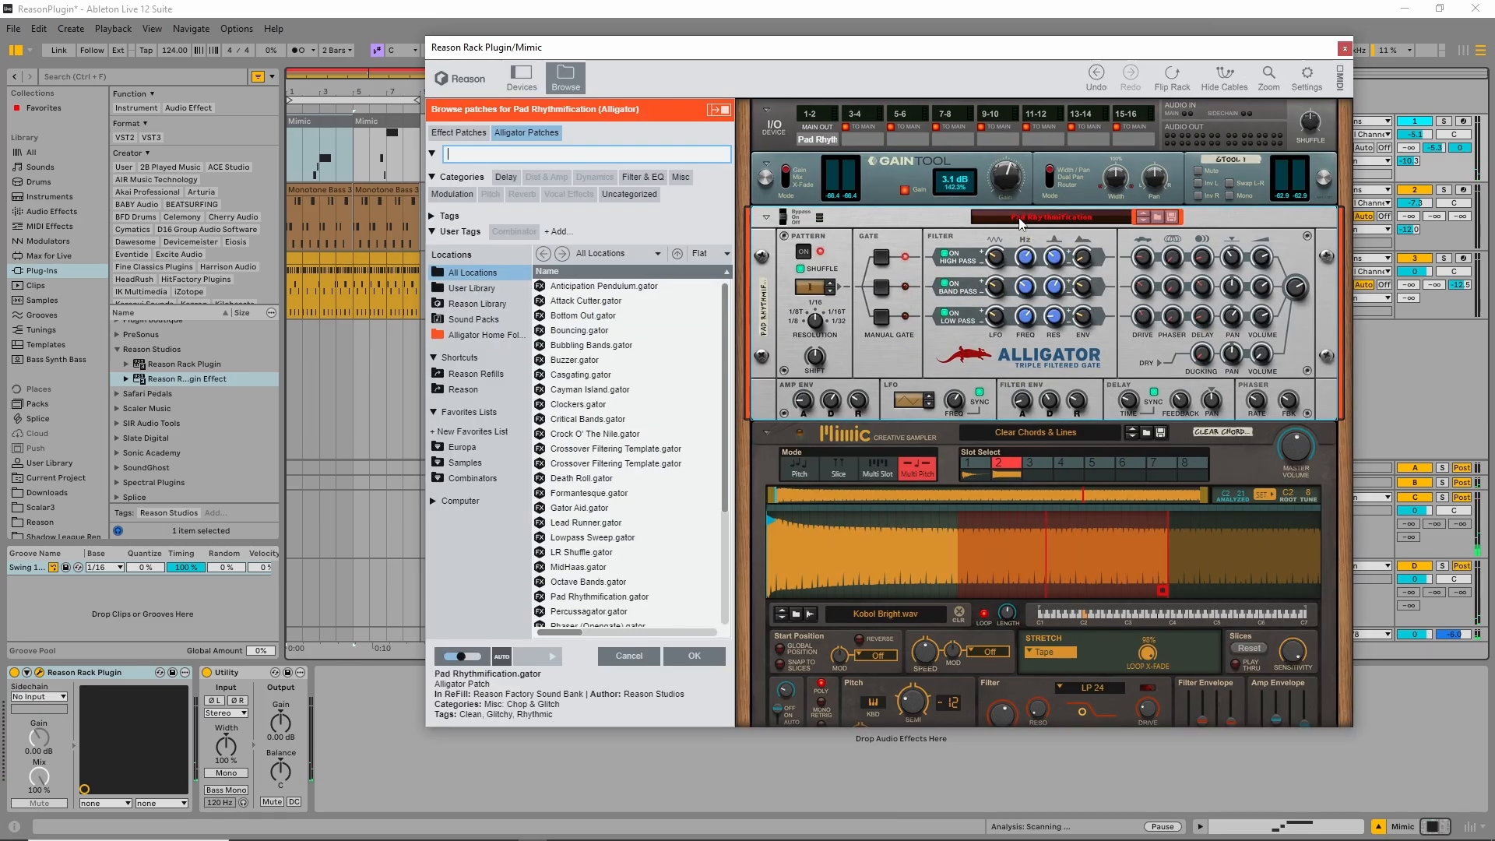
left_click(580, 347)
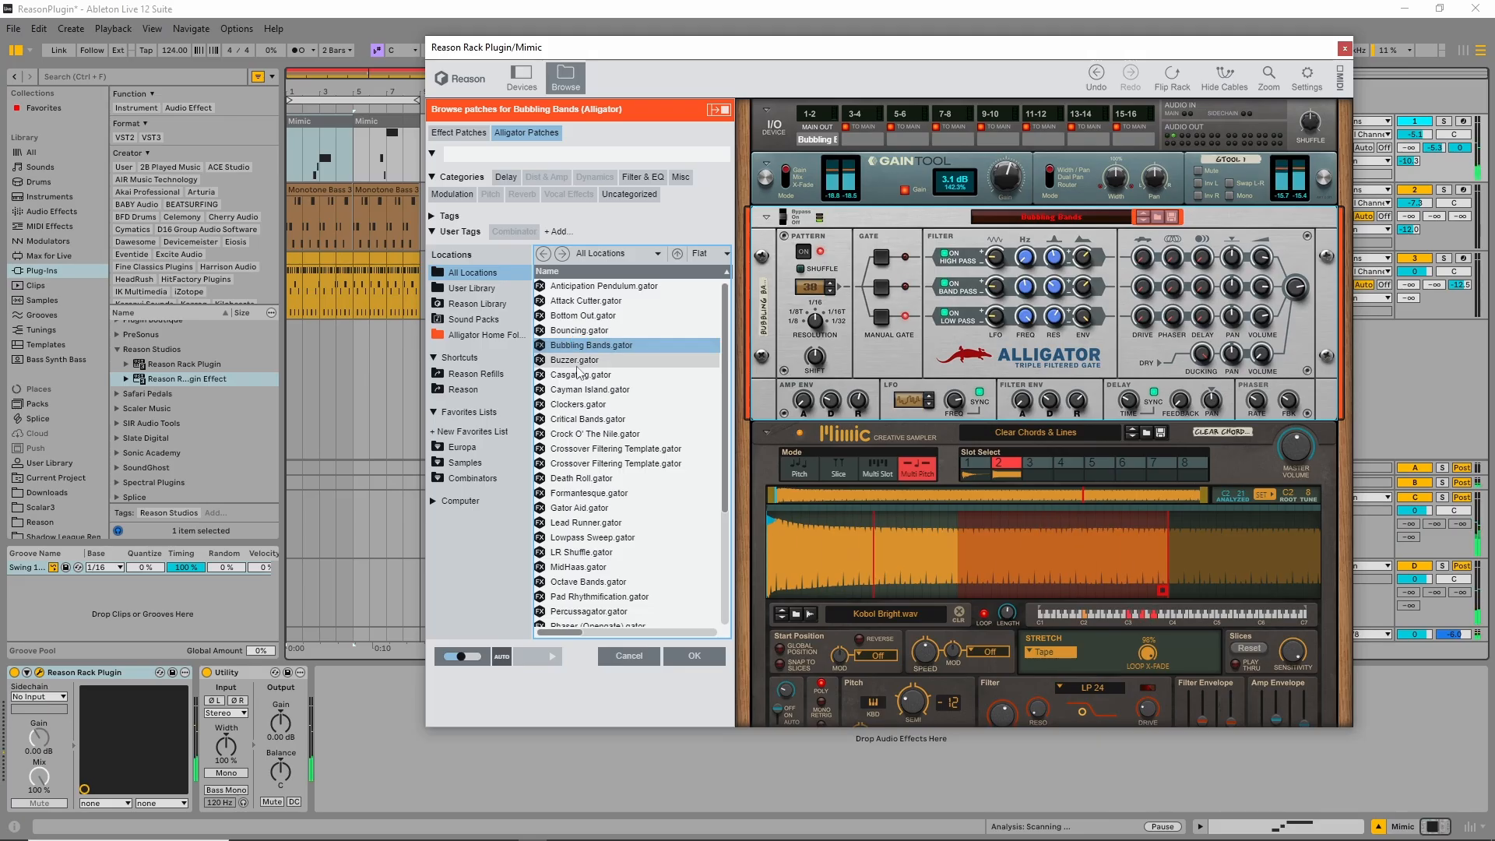
left_click(579, 375)
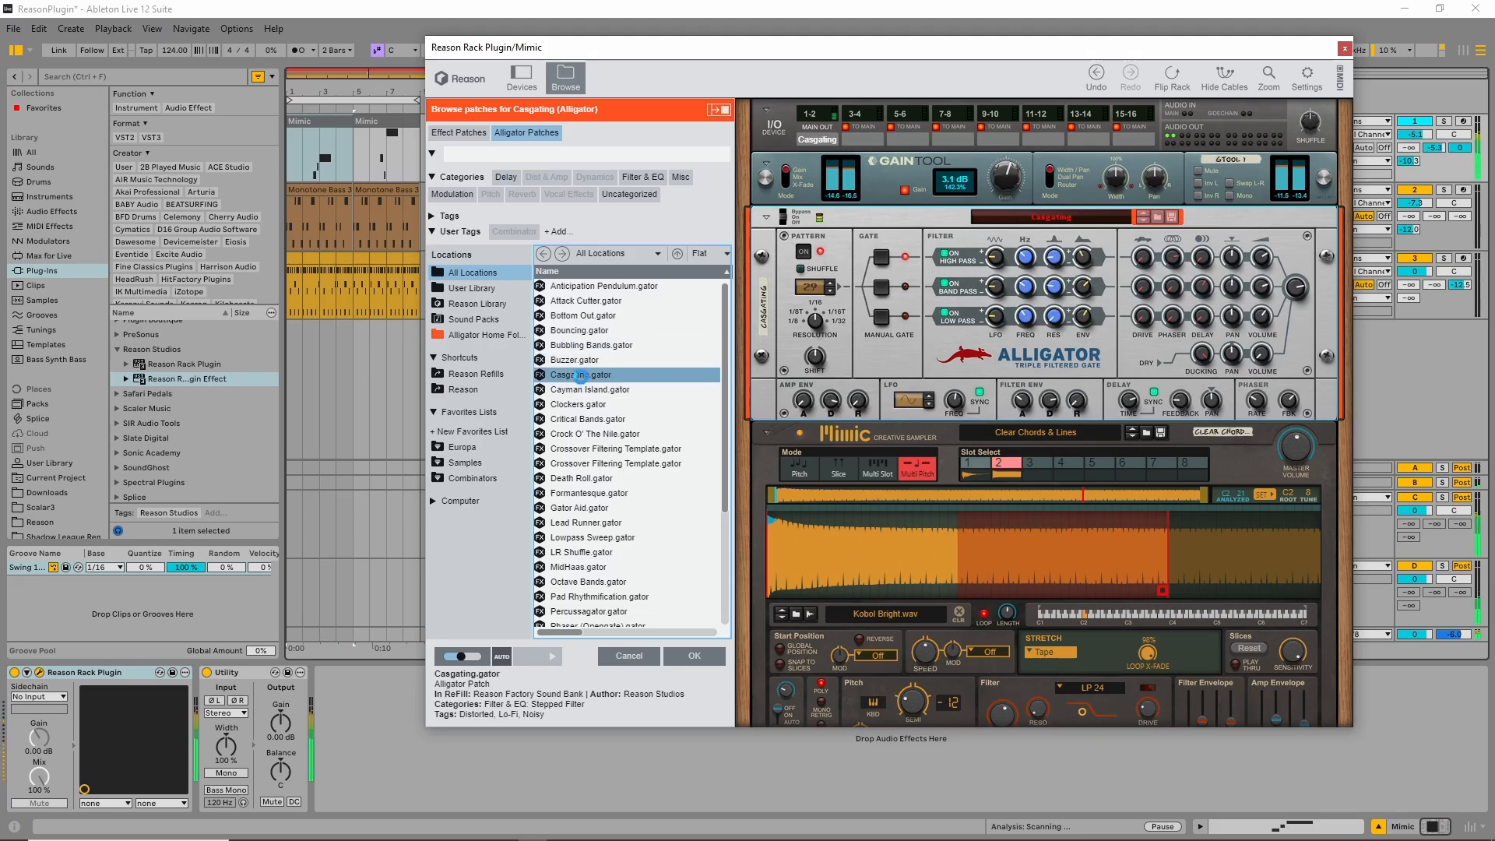
left_click(581, 404)
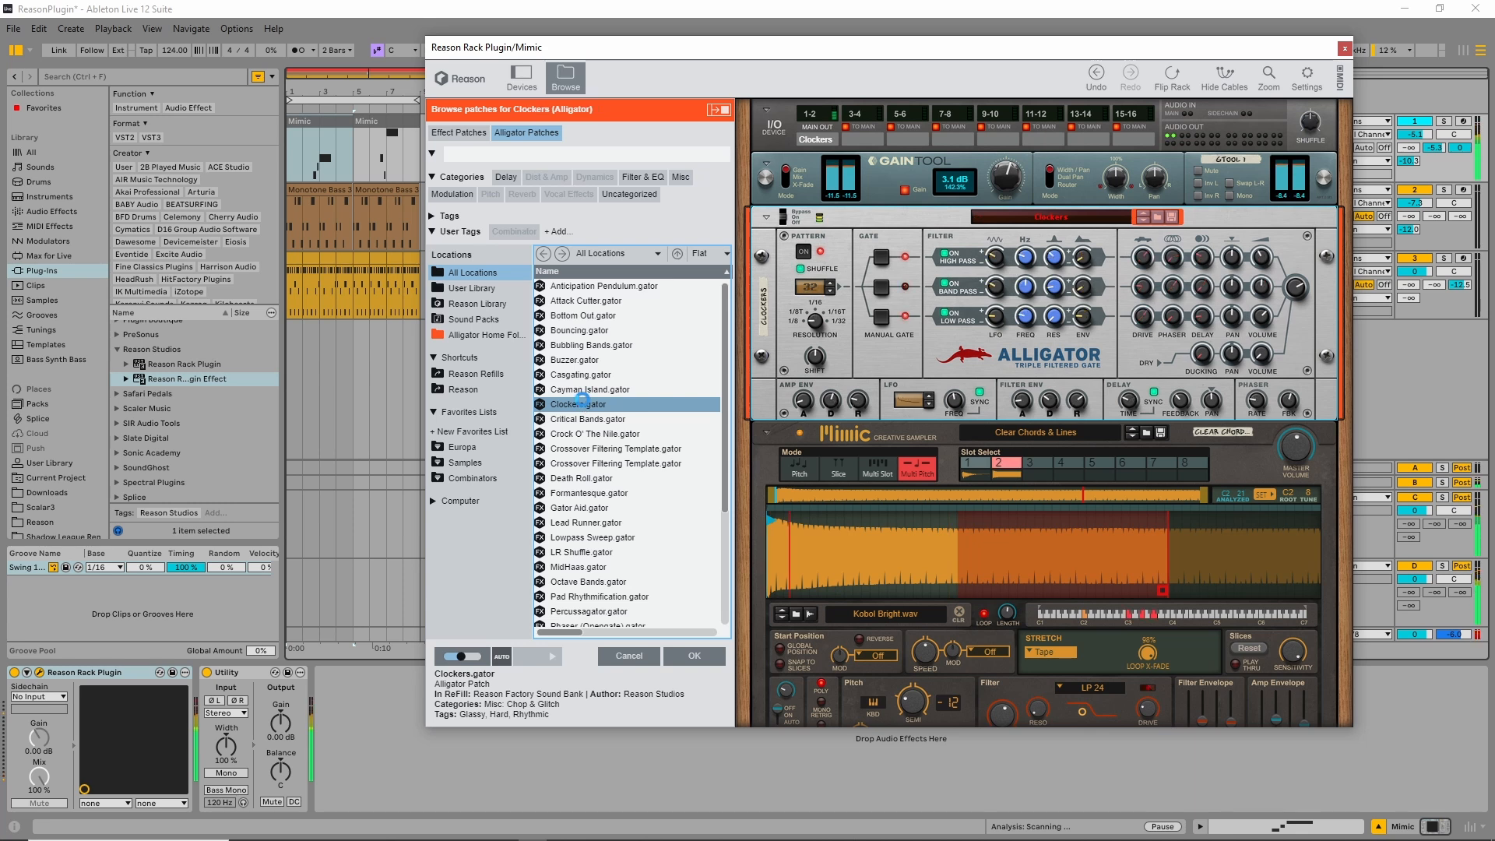
left_click(582, 419)
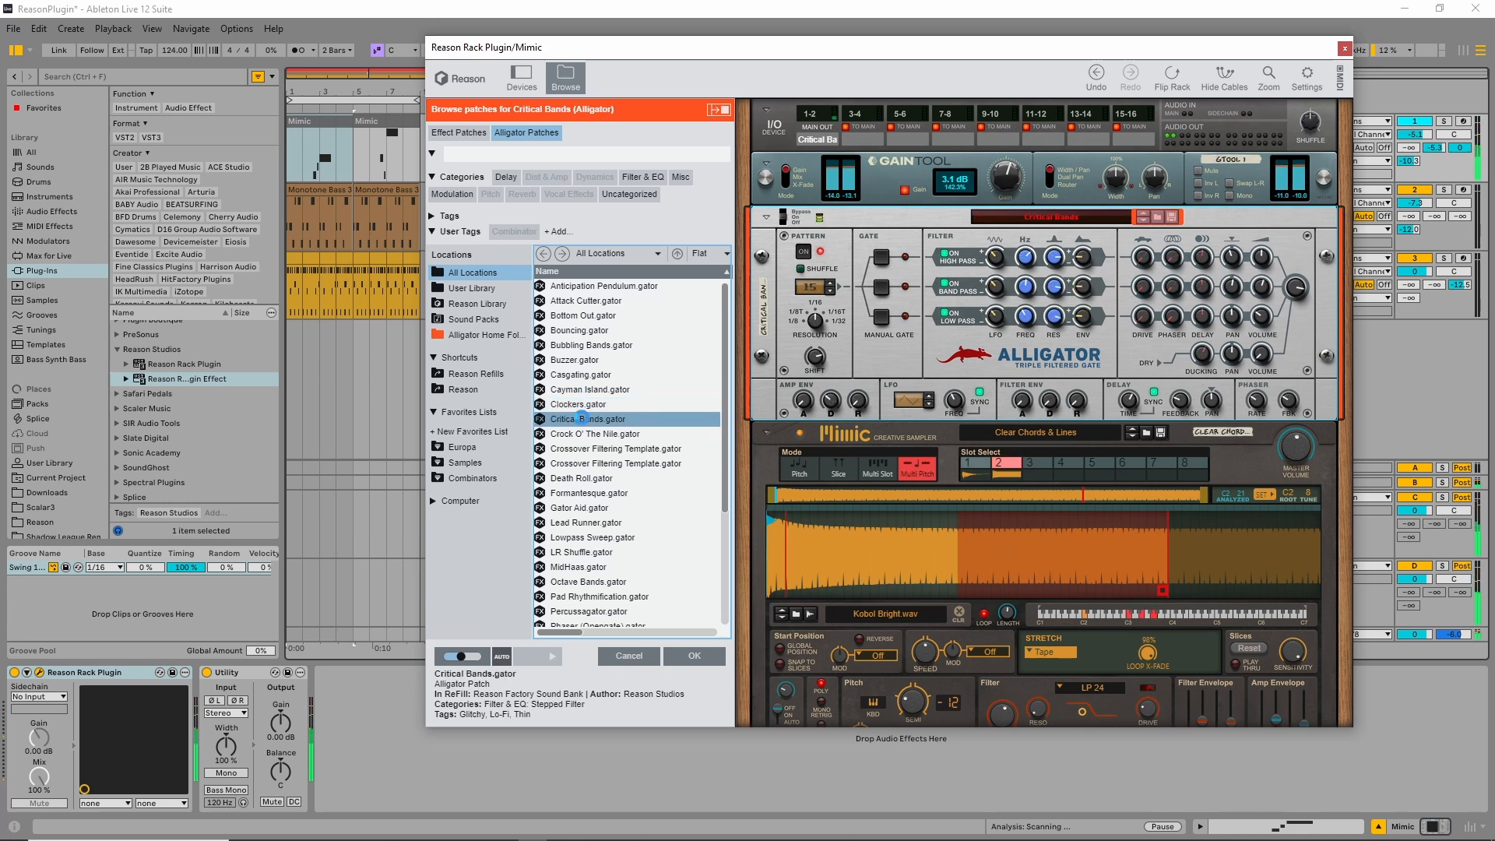
left_click(585, 434)
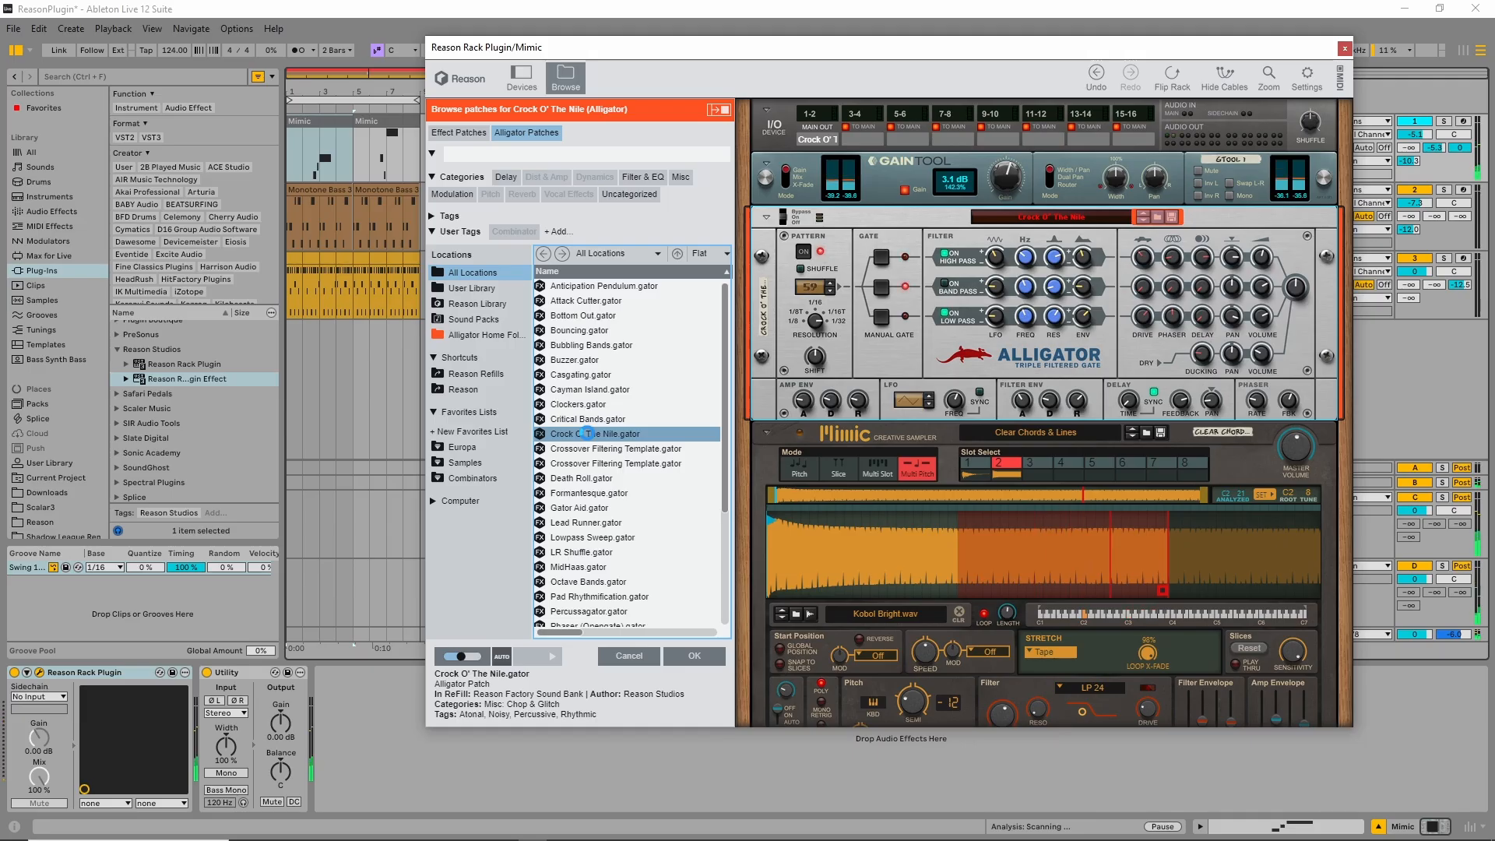
left_click(582, 478)
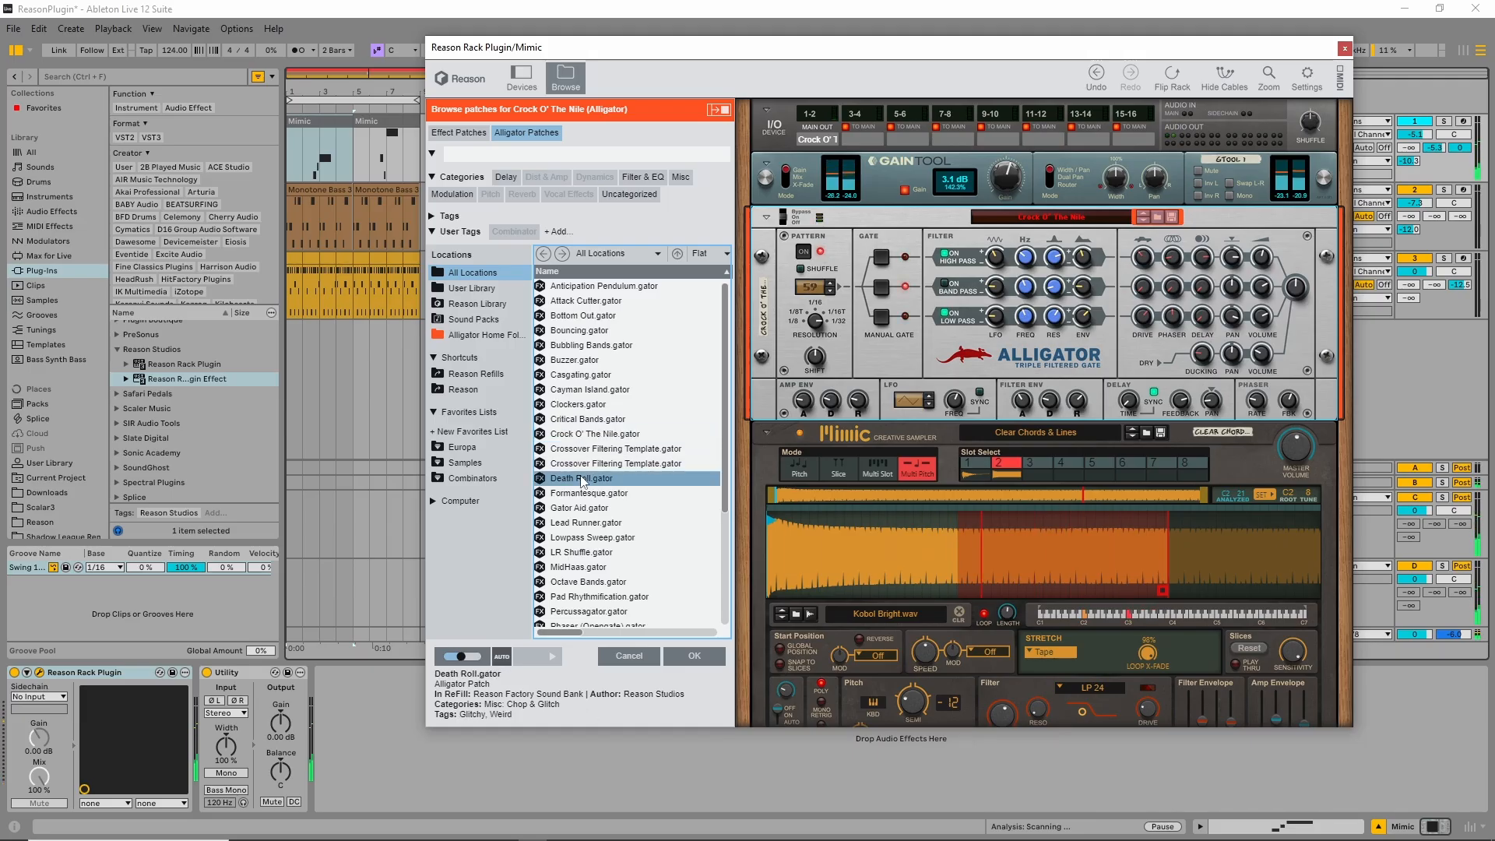
left_click(594, 316)
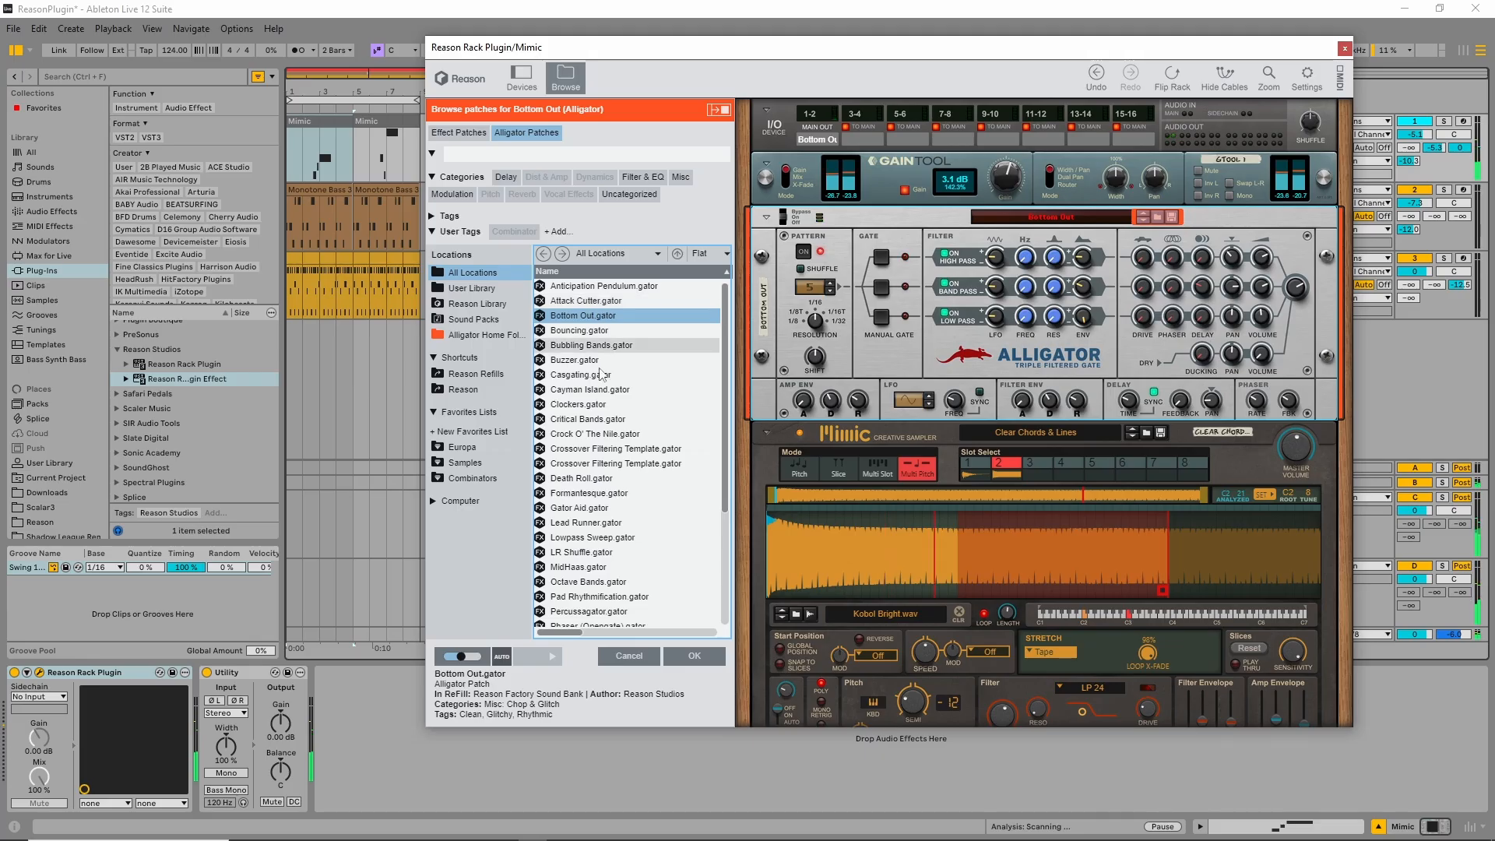
left_click(694, 659)
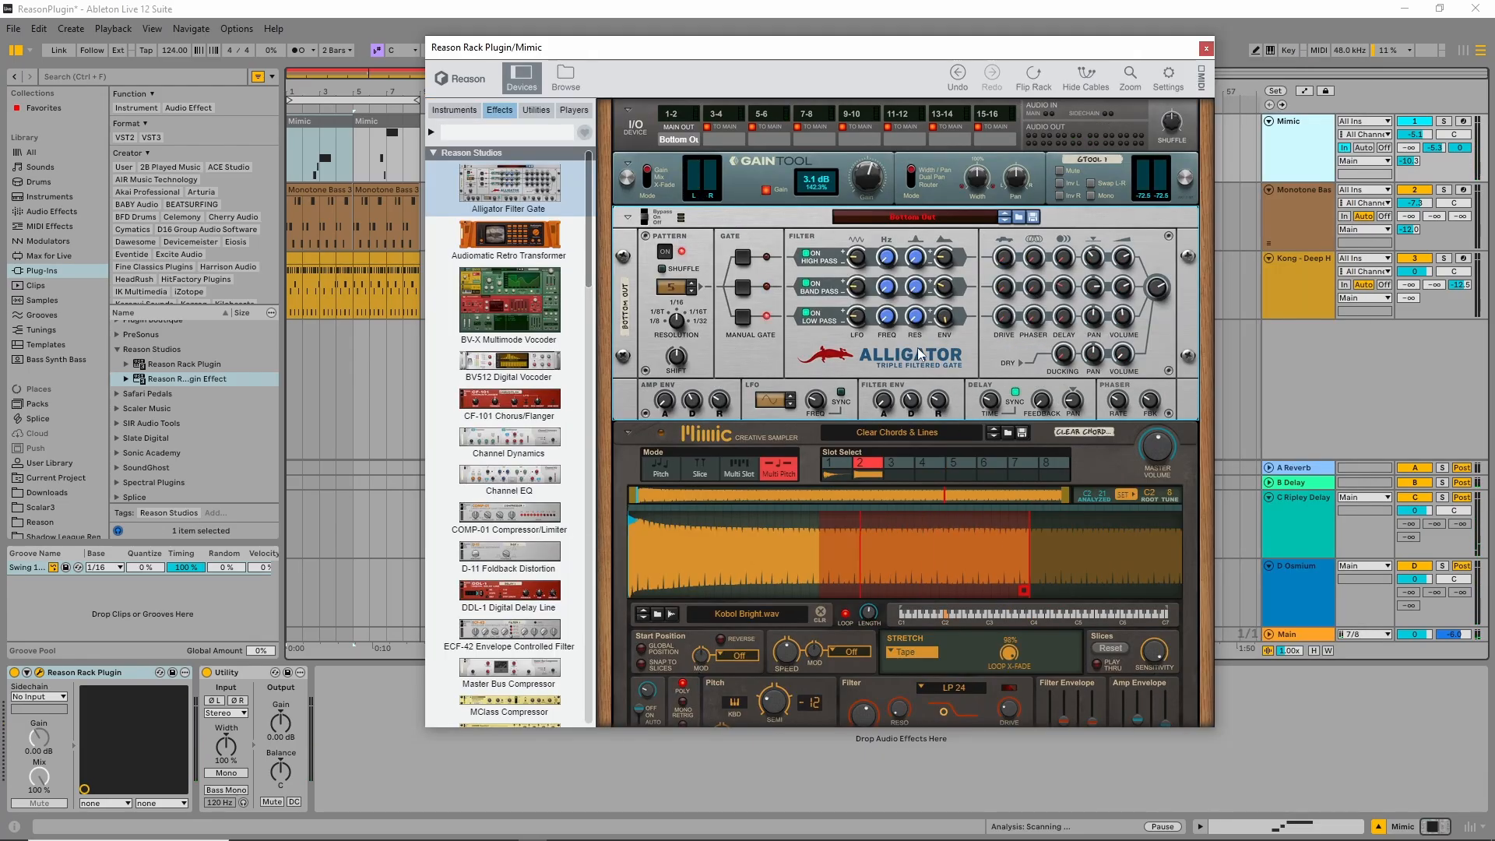
Close the Mimic rack, view the Osmium effect rack on the D Osmium return track, and close it
left_click(1206, 48)
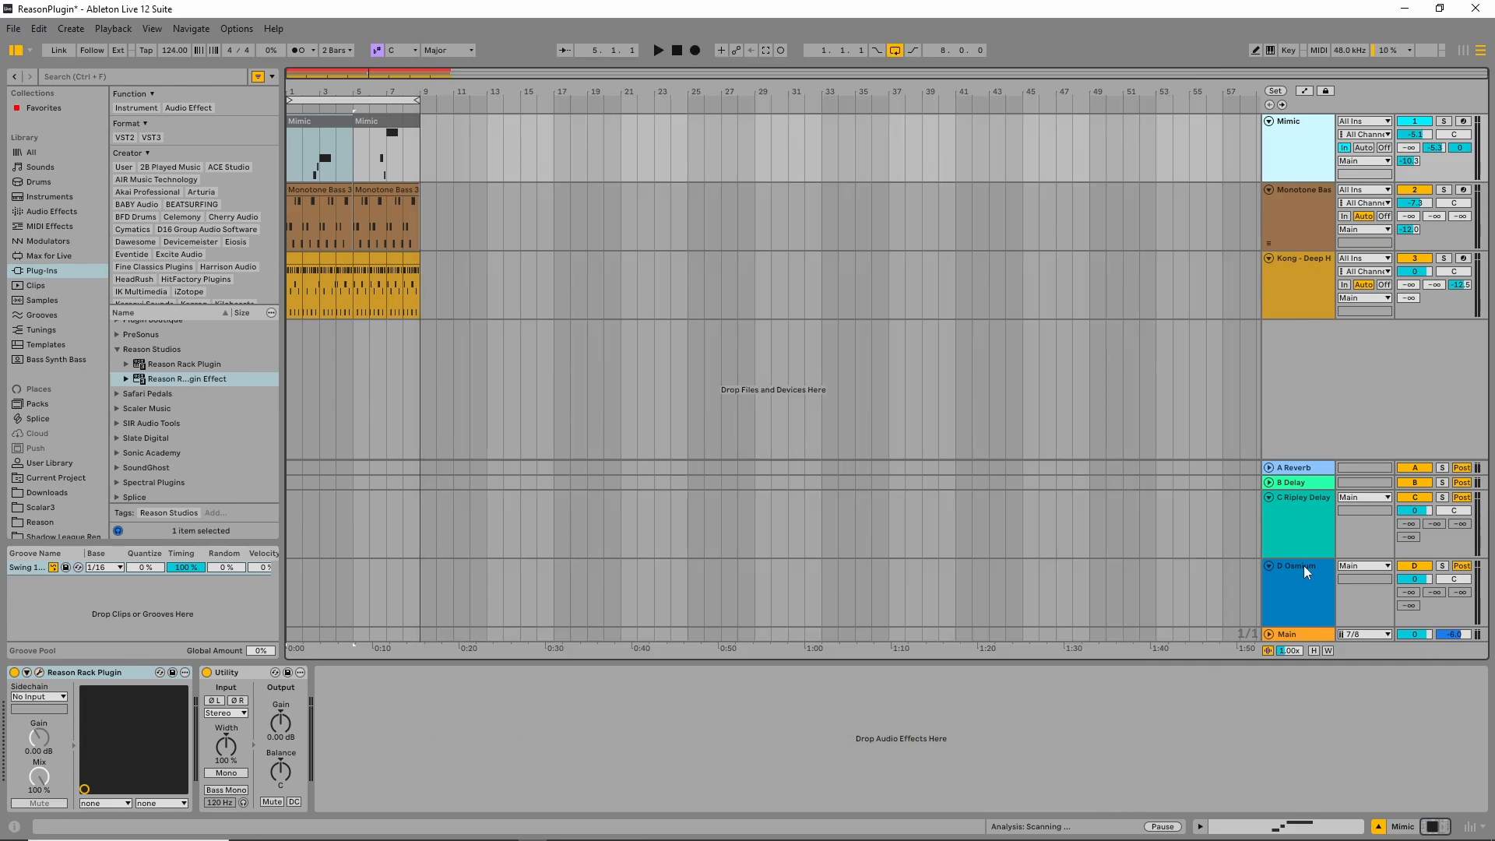
left_click(1304, 586)
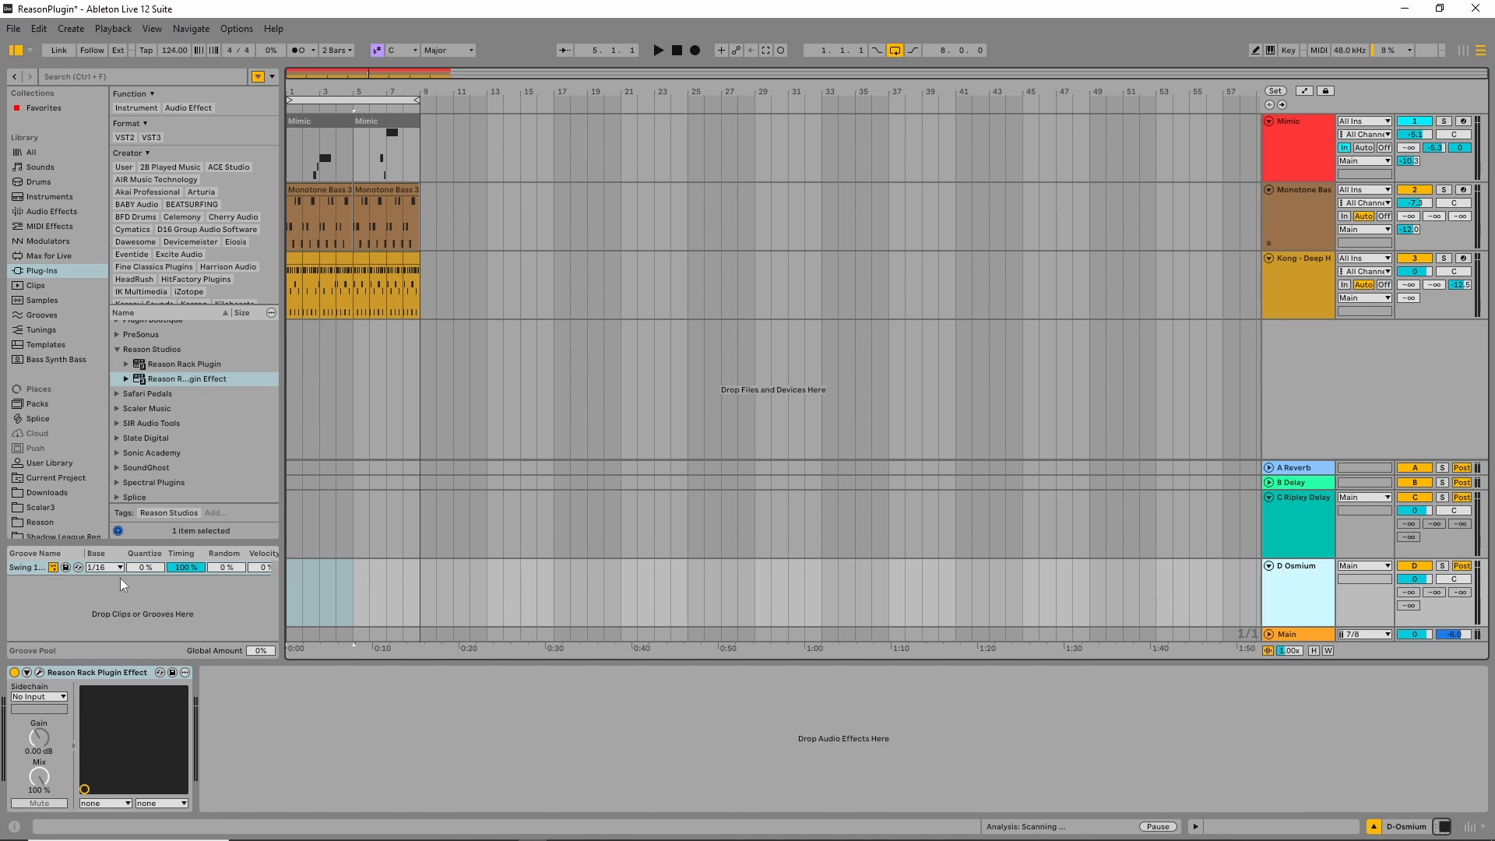
left_click(39, 672)
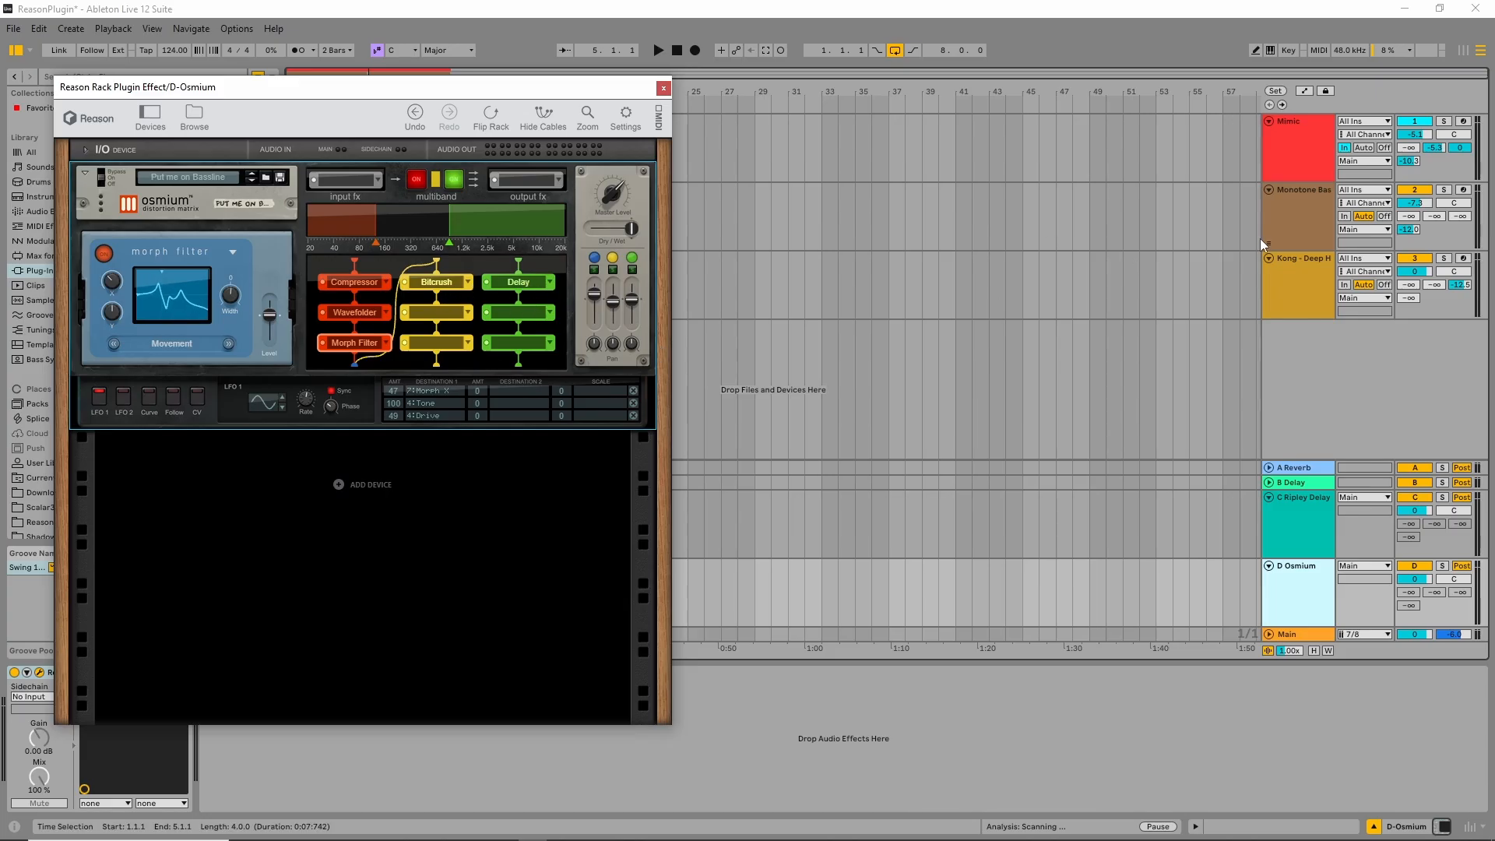
left_click(664, 89)
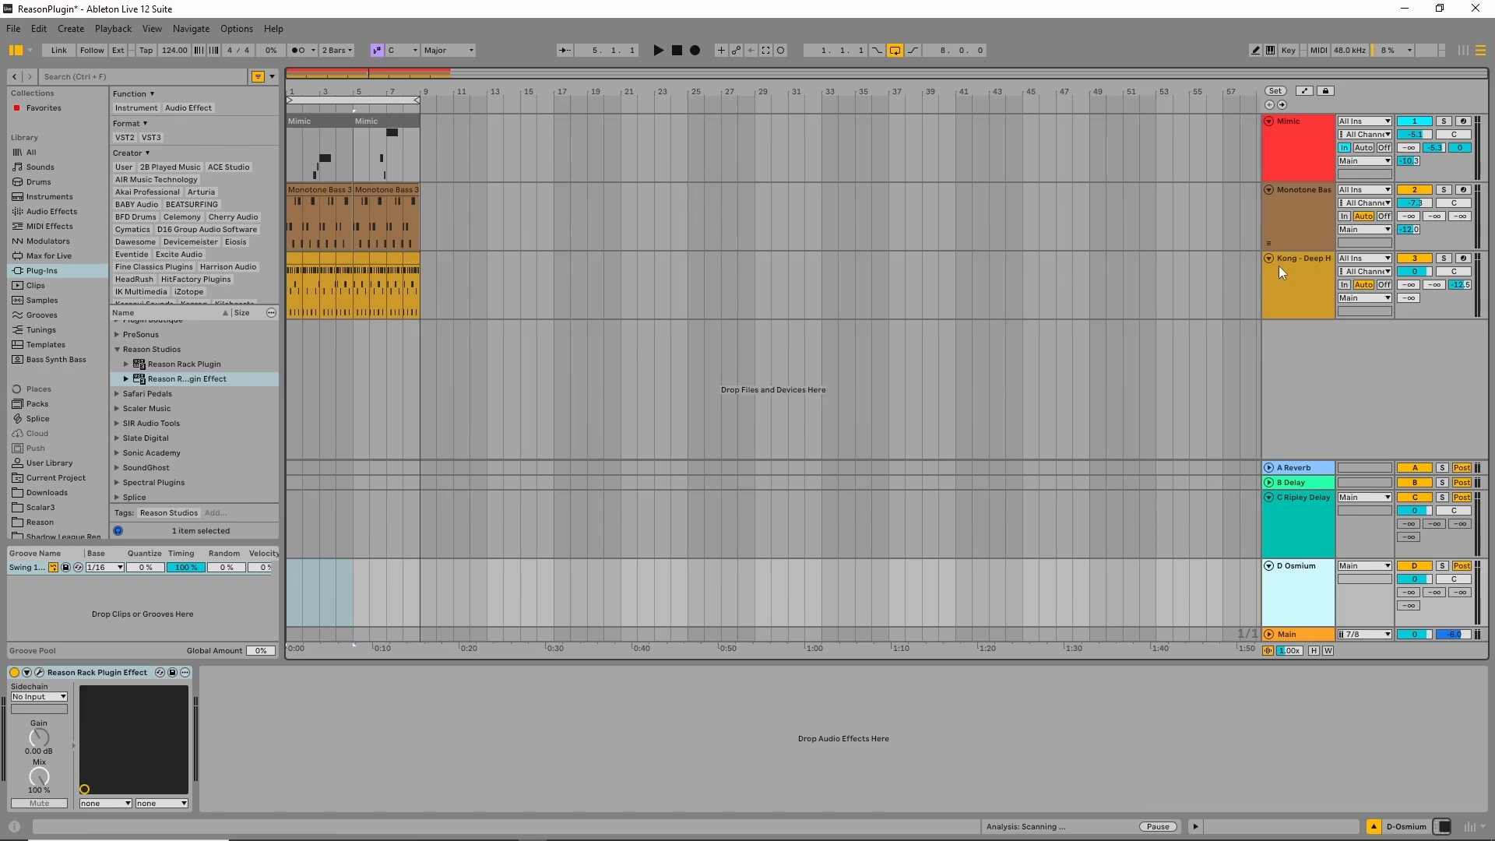
Play the arrangement, set the Mimic track's input monitoring to Auto, and stop playback
left_click(658, 50)
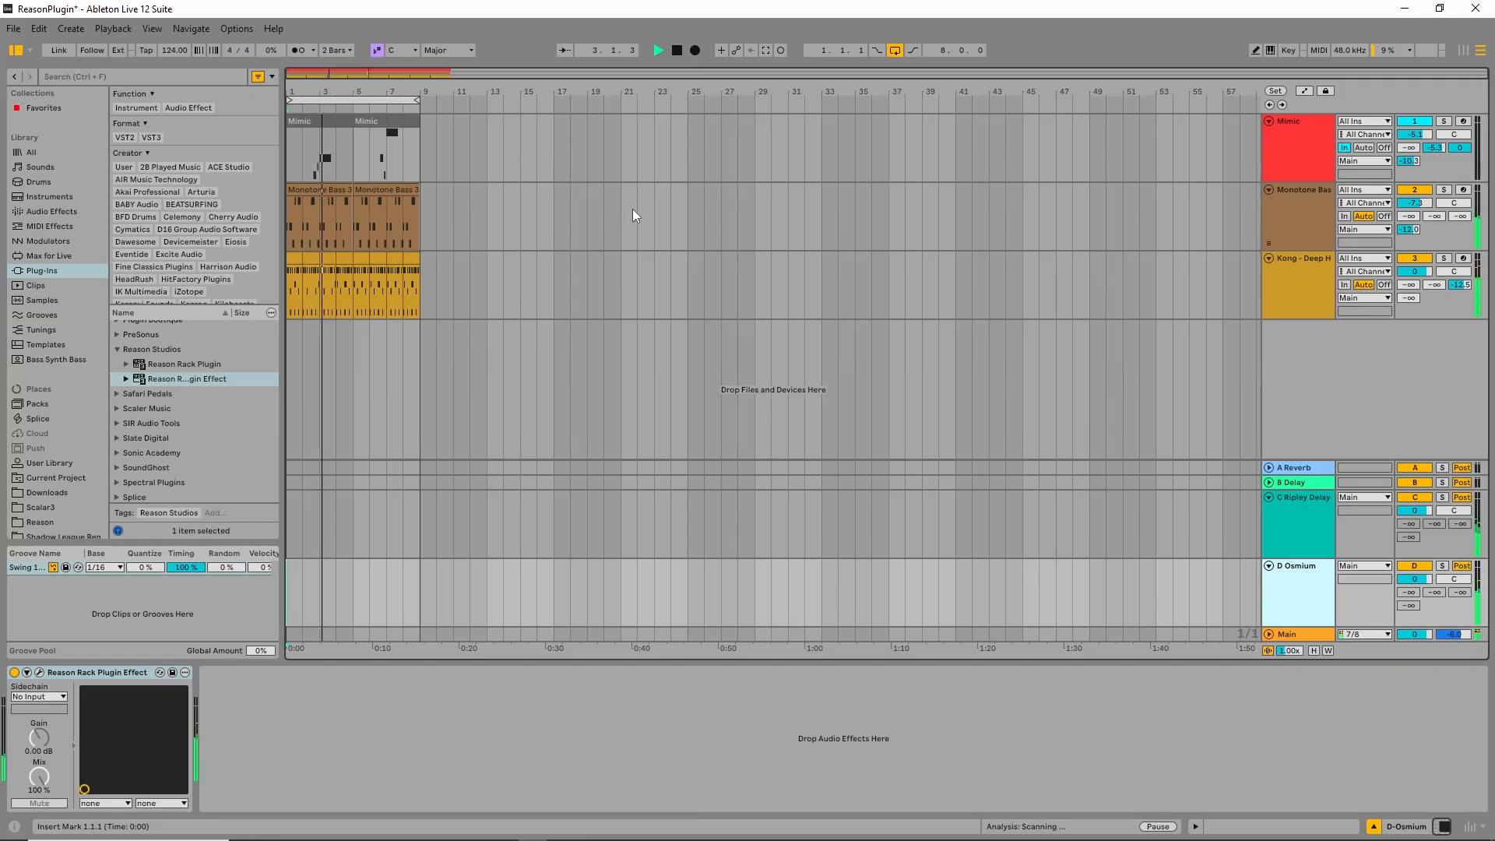
left_click(1364, 148)
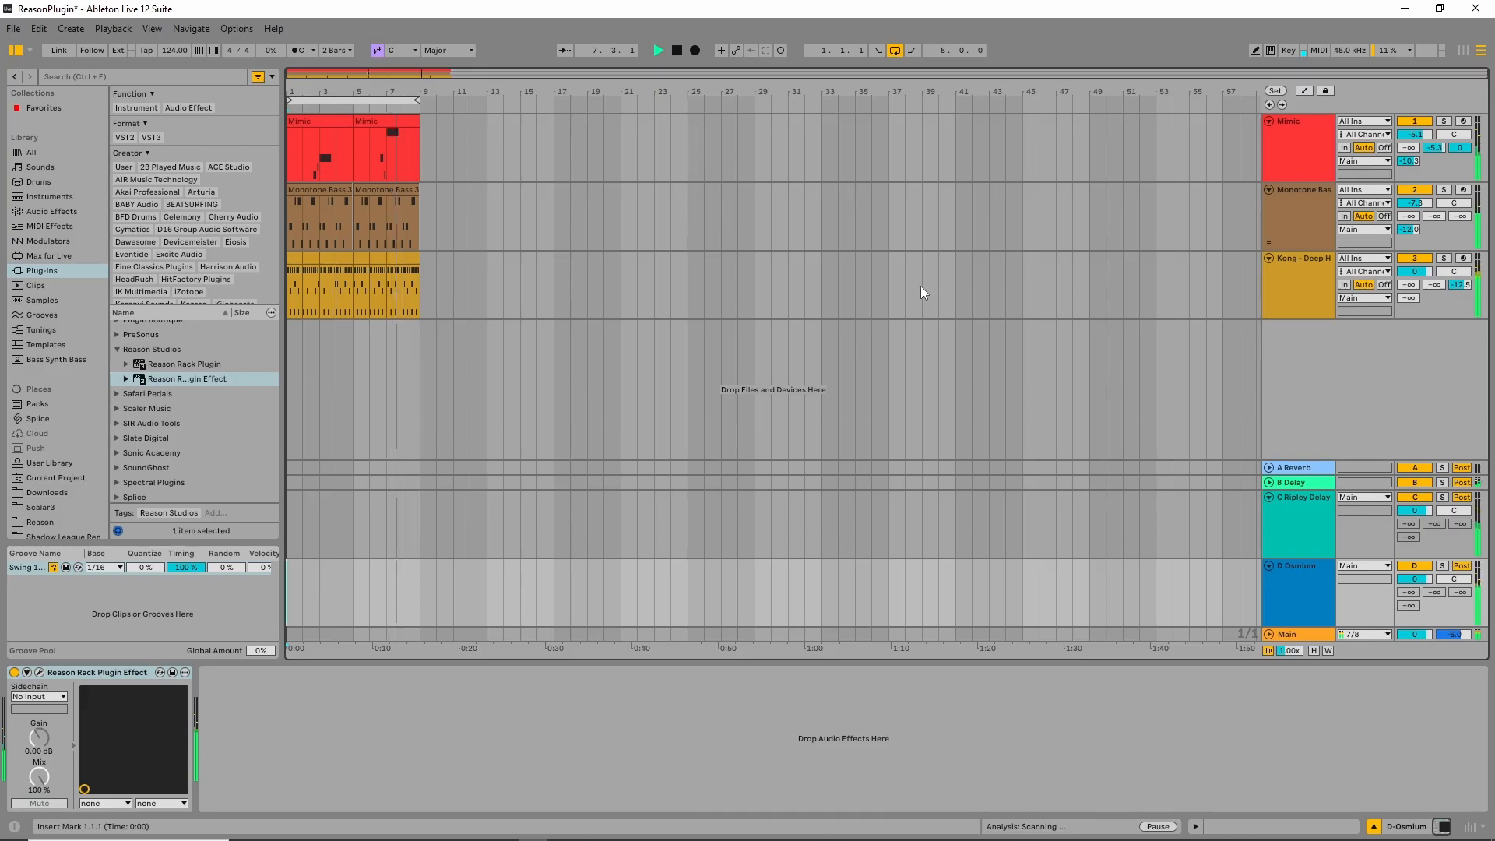
left_click(678, 49)
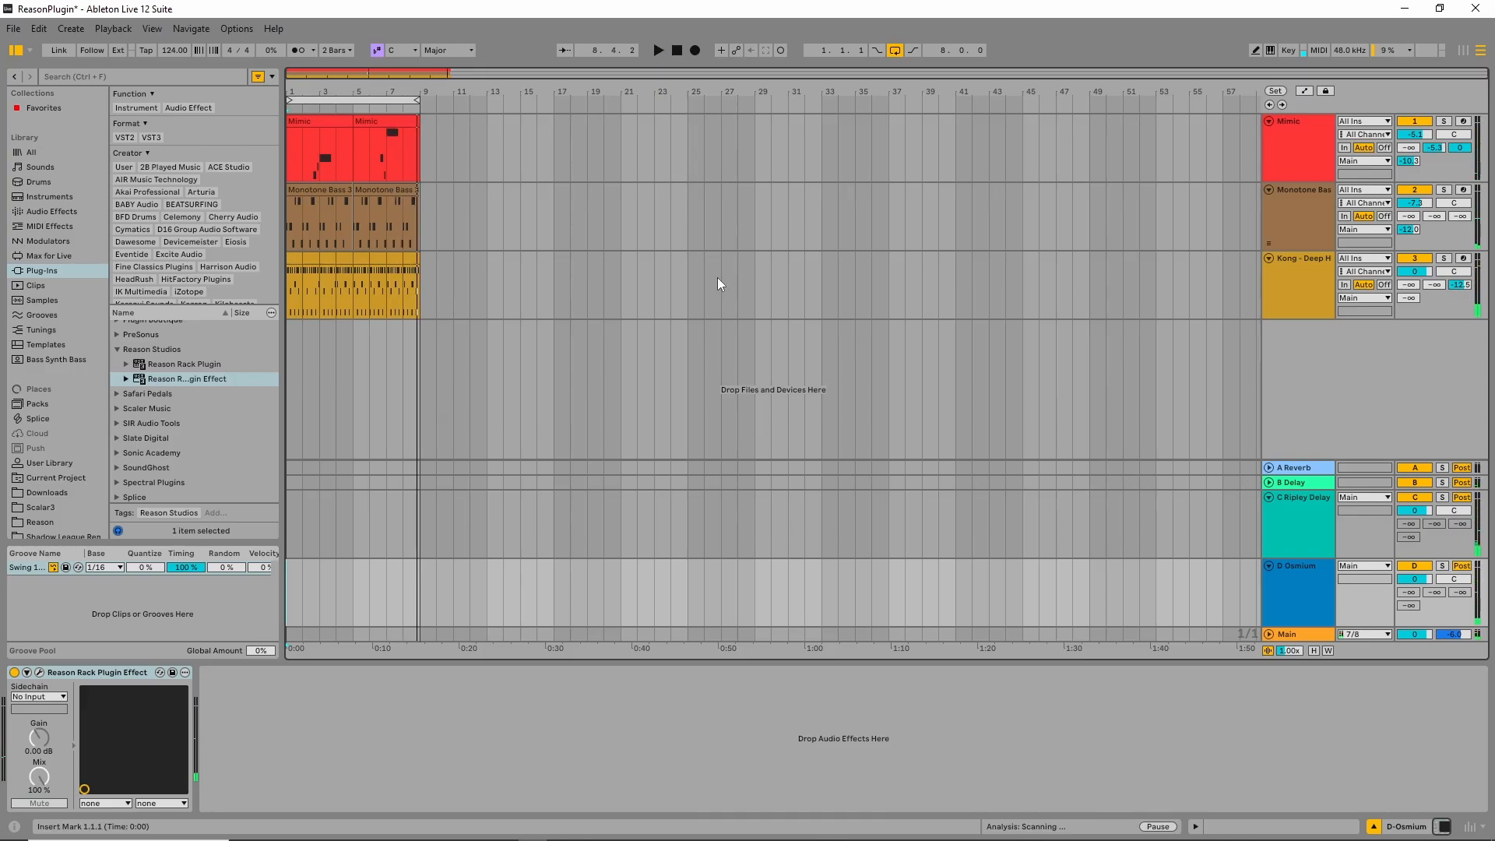